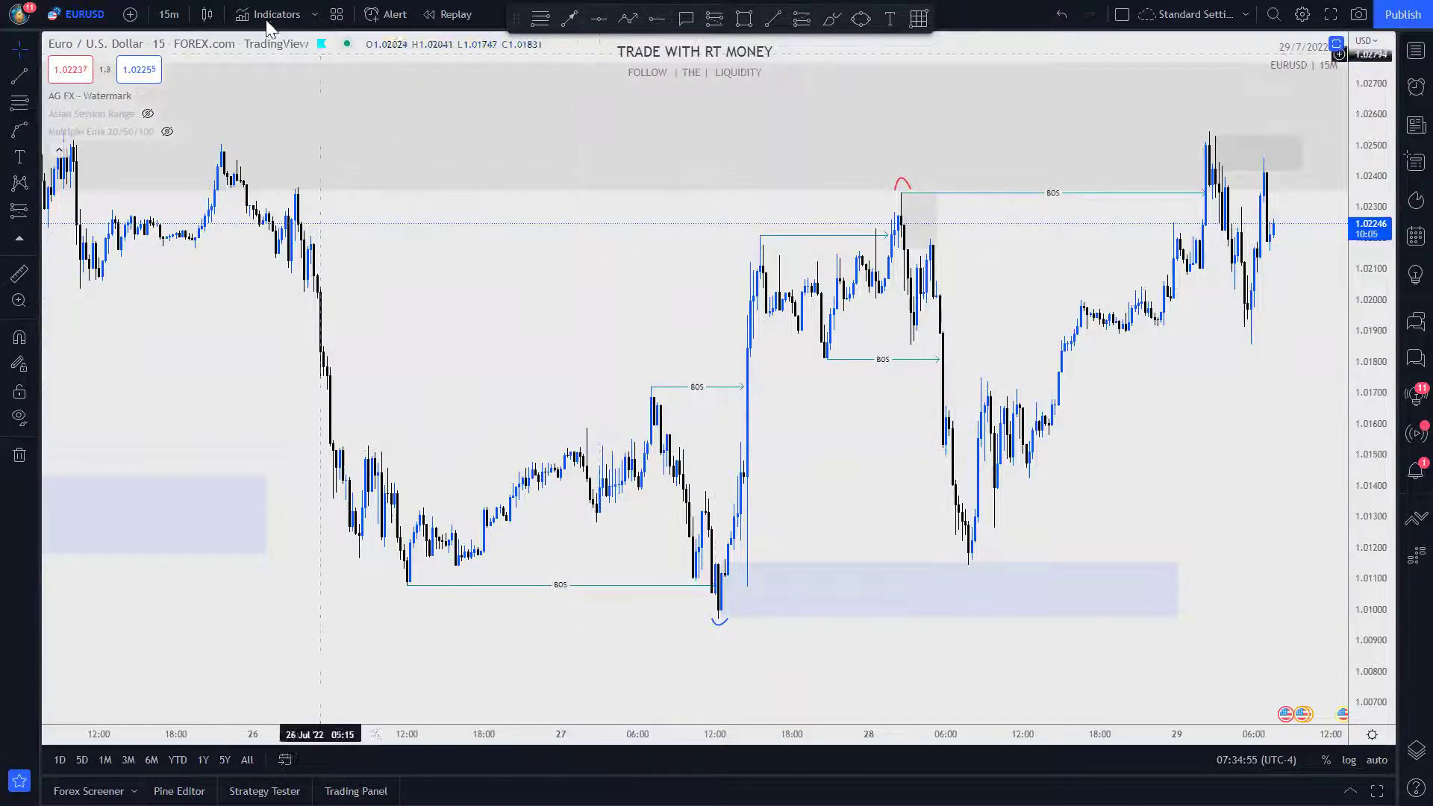
- Switch the EURUSD chart to the 1-day timeframe and rescale it to show the price swings from April to August
{"action": "left_click", "coordinate": [167, 17]}
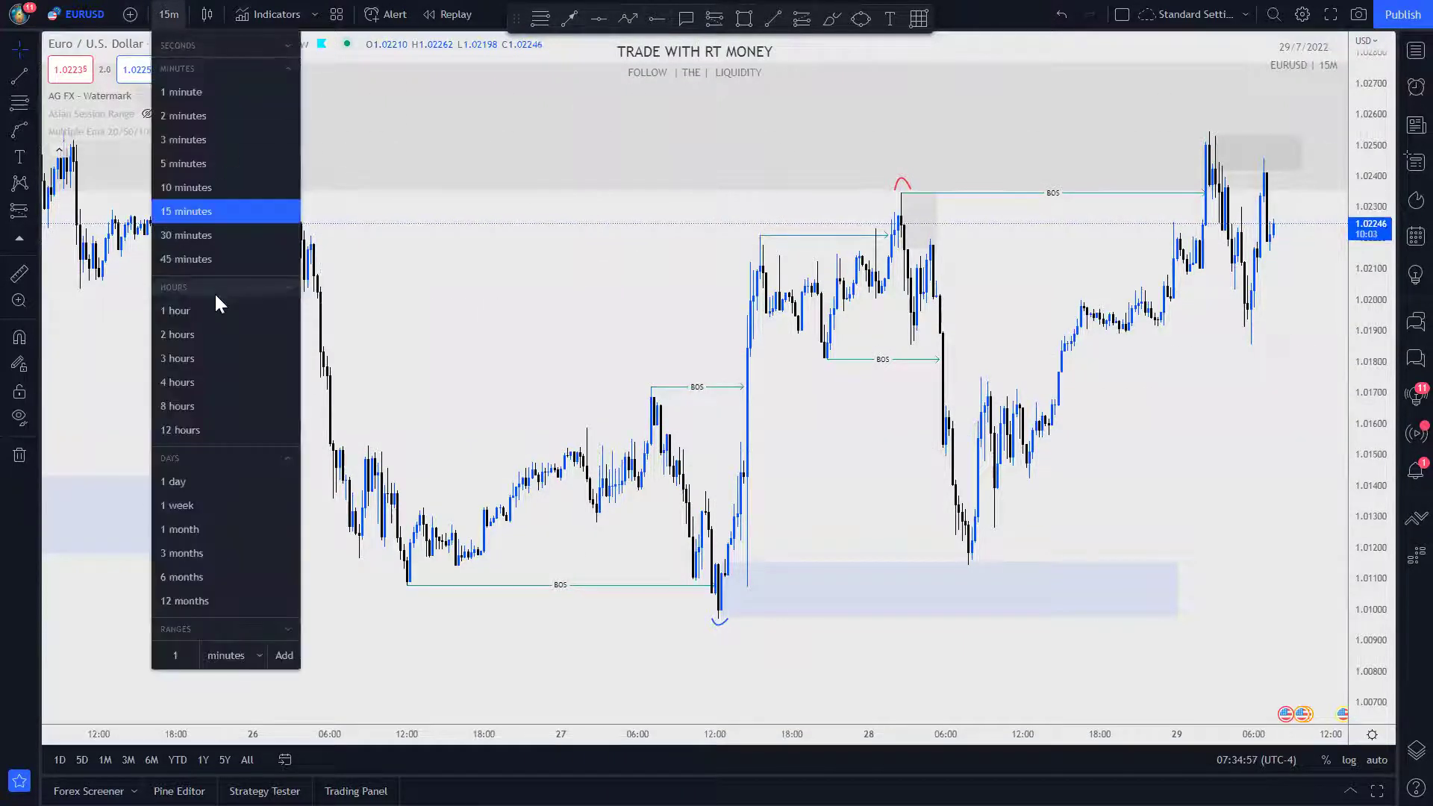
{"action": "left_click", "coordinate": [203, 482]}
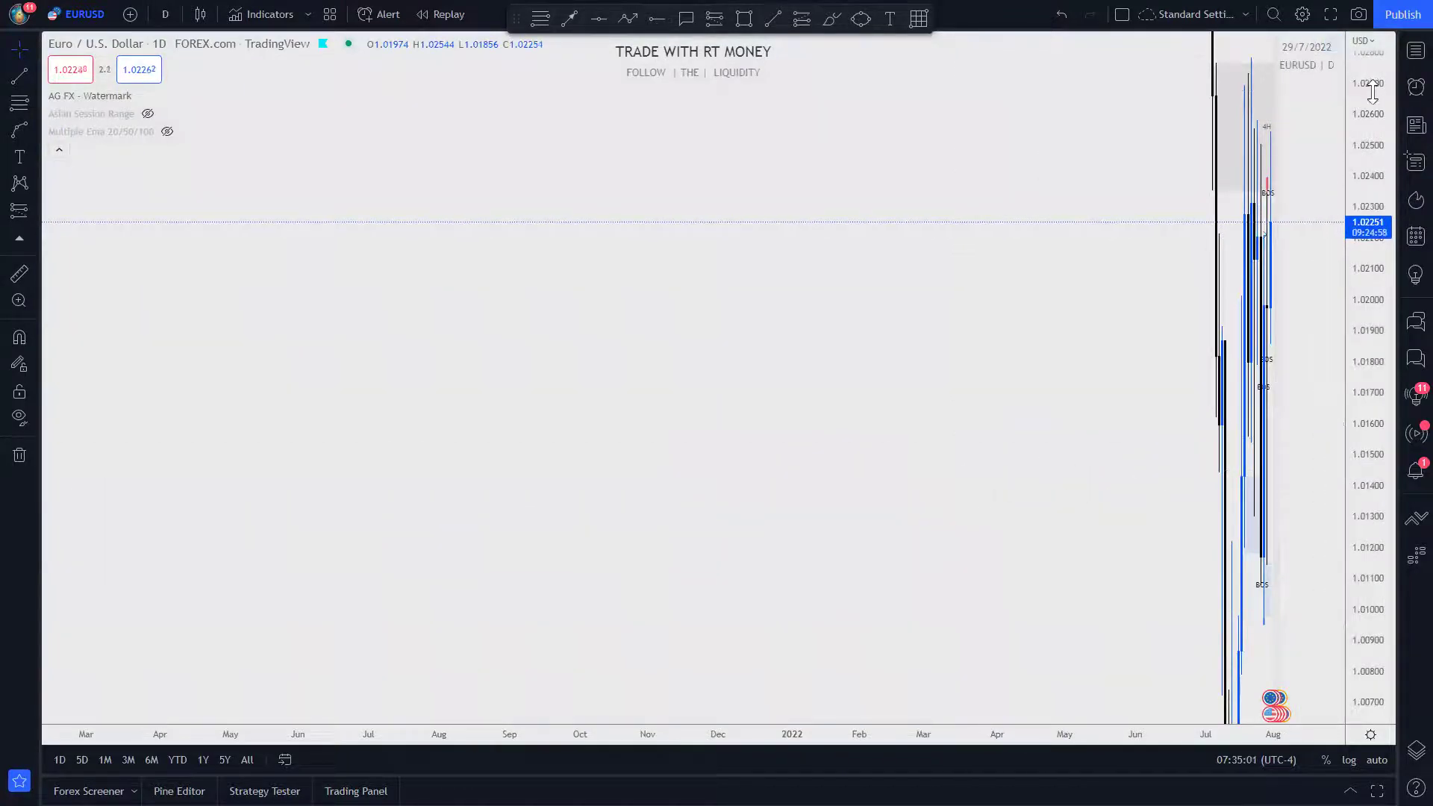
{"action": "scroll", "coordinate": [1093, 388], "scroll_direction": "up", "scroll_amount": 5}
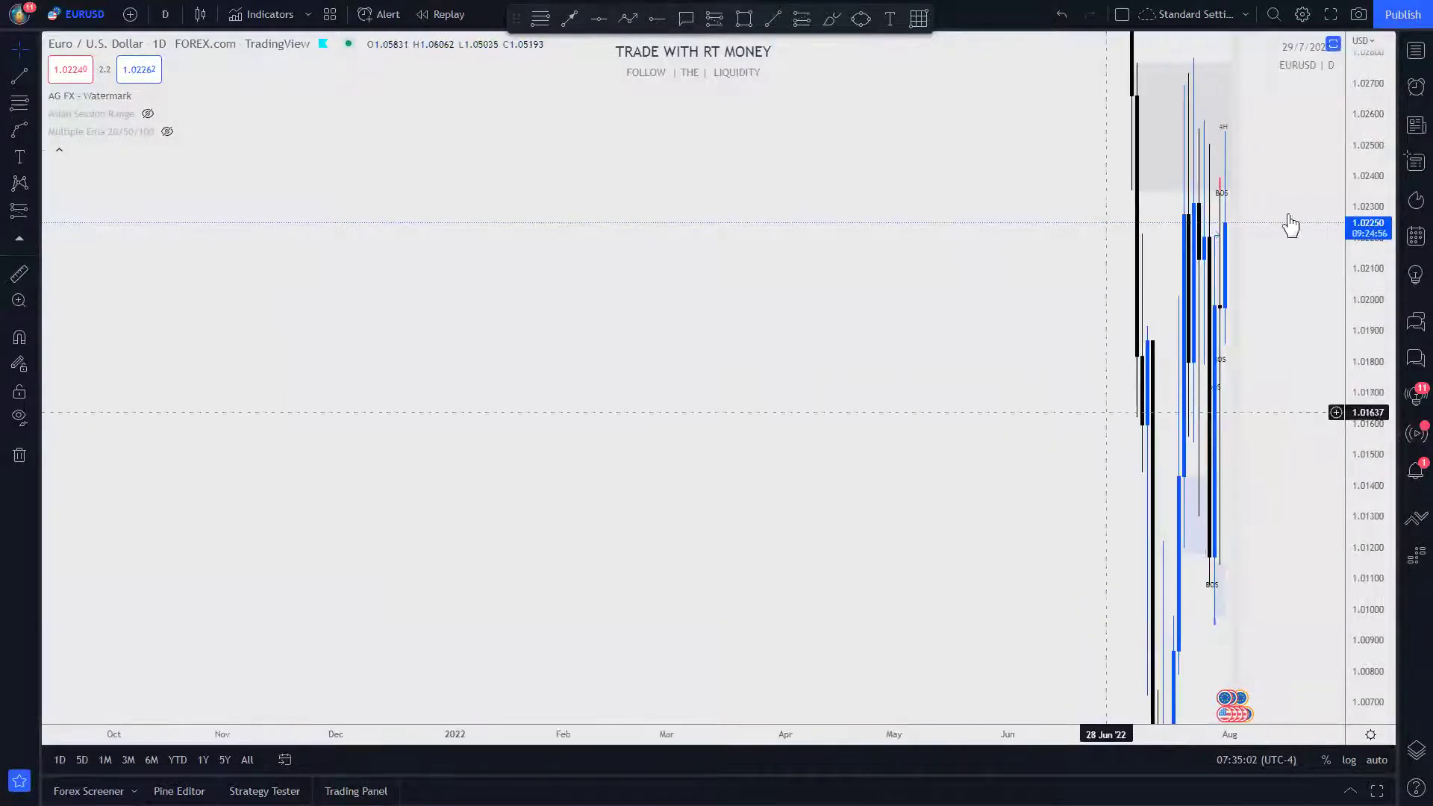
{"action": "left_click_drag", "start_coordinate": [1381, 101], "coordinate": [1335, 514]}
{"action": "scroll", "coordinate": [953, 538], "scroll_direction": "up", "scroll_amount": 8}
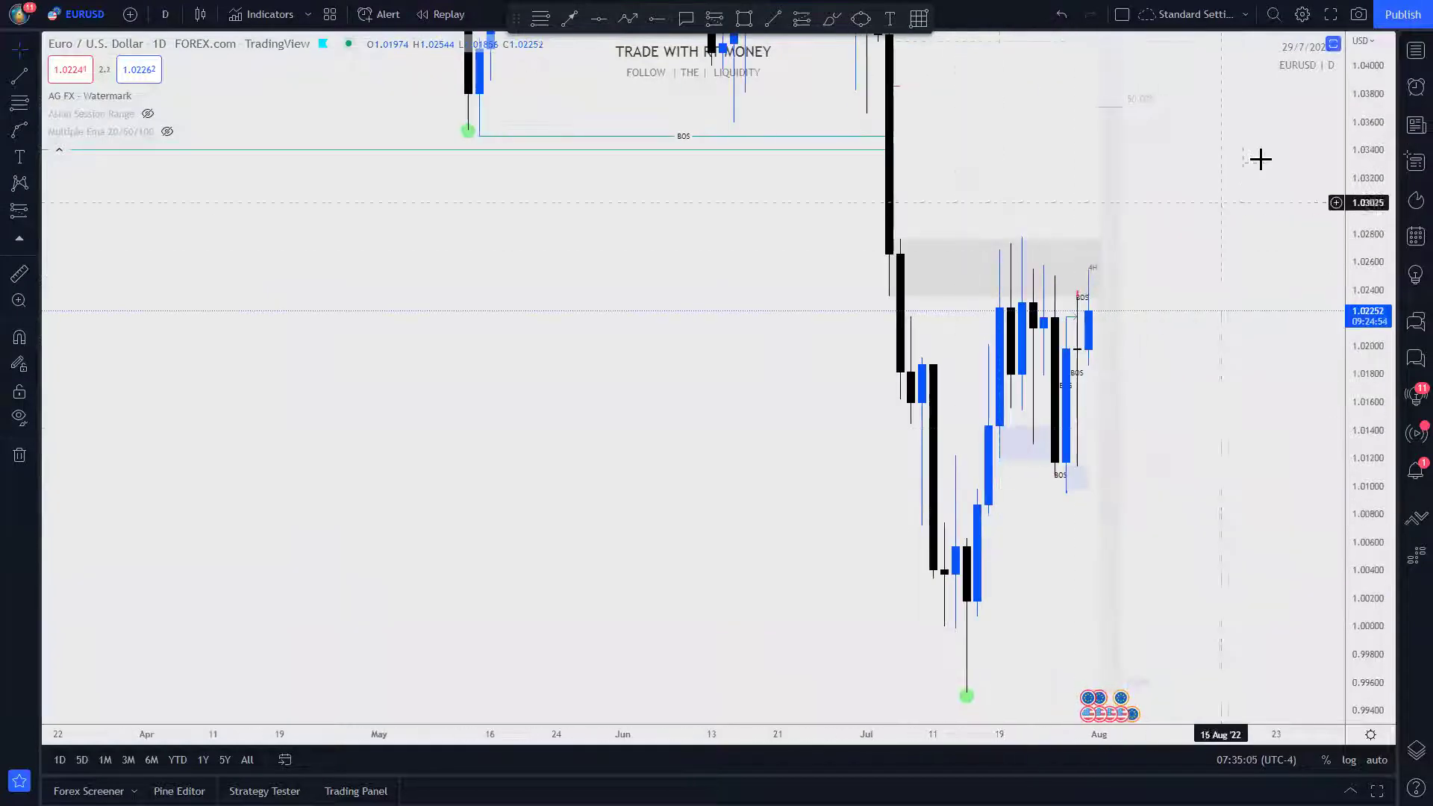
{"action": "left_click_drag", "start_coordinate": [1368, 157], "coordinate": [1354, 549]}
{"action": "left_click_drag", "start_coordinate": [1234, 442], "coordinate": [1176, 514]}
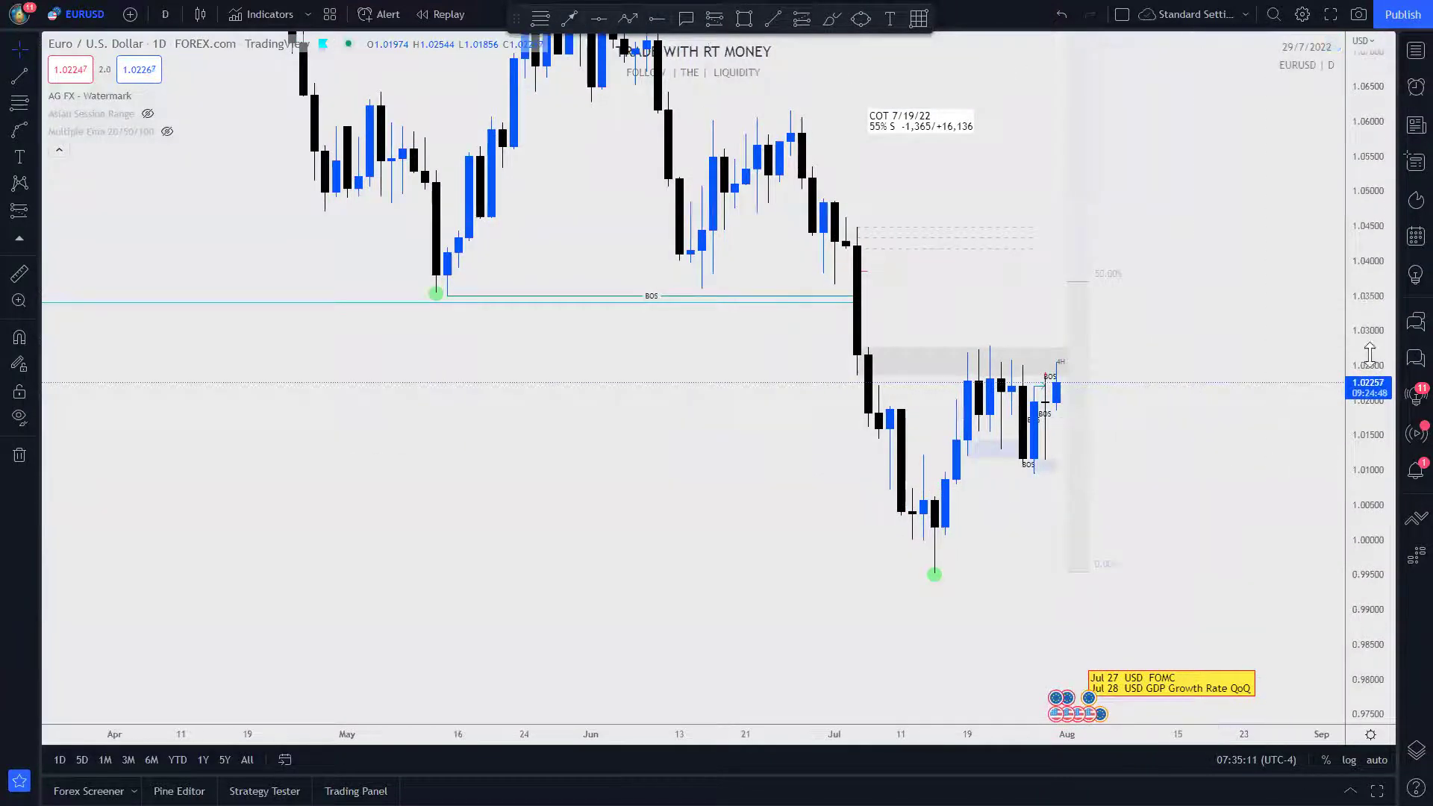
{"action": "left_click_drag", "start_coordinate": [1369, 316], "coordinate": [1366, 452]}
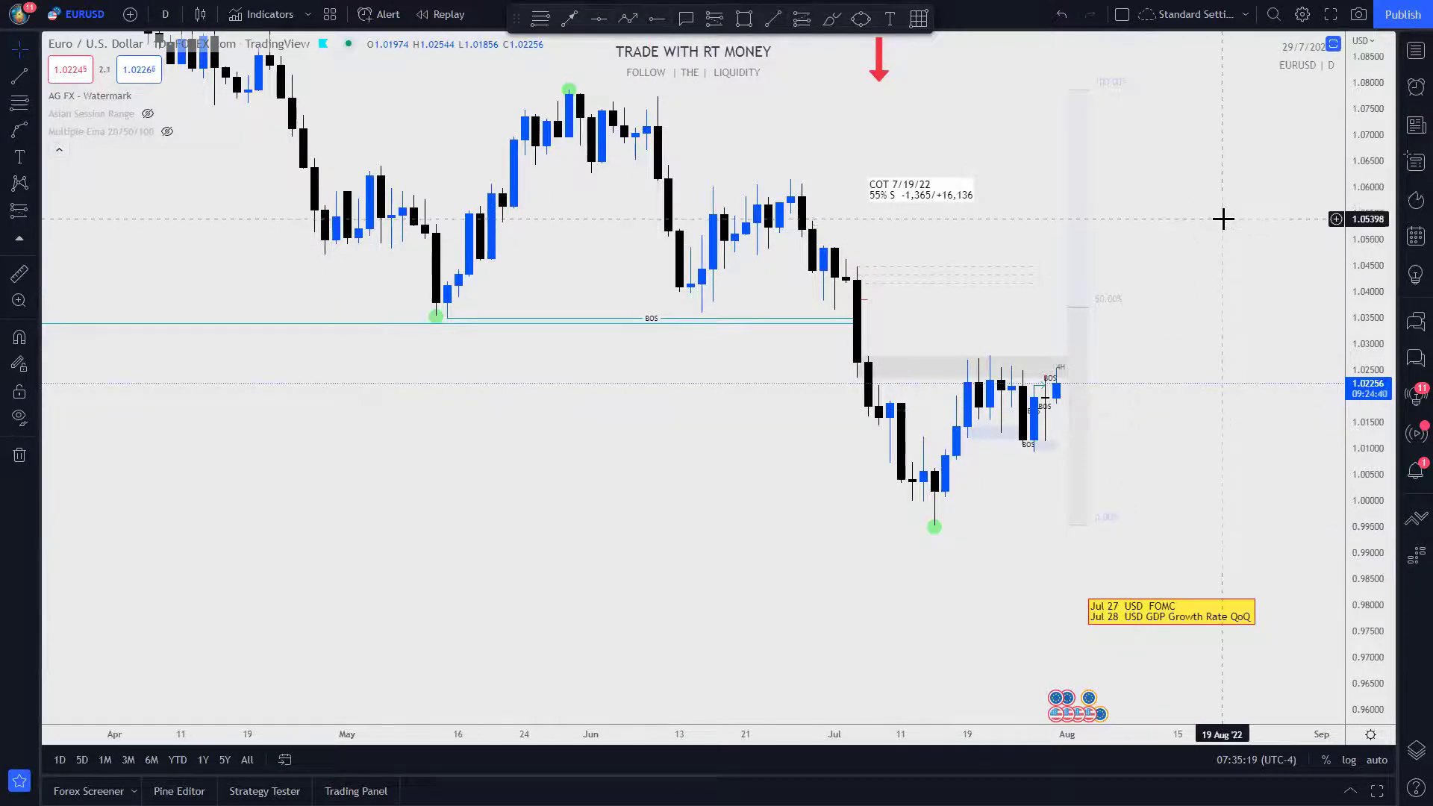
- Examine the wider daily downtrend on EURUSD, including the marked swing points and the break of structure in July
{"action": "left_click_drag", "start_coordinate": [1223, 221], "coordinate": [1210, 290]}
{"action": "left_click_drag", "start_coordinate": [1376, 225], "coordinate": [1376, 324]}
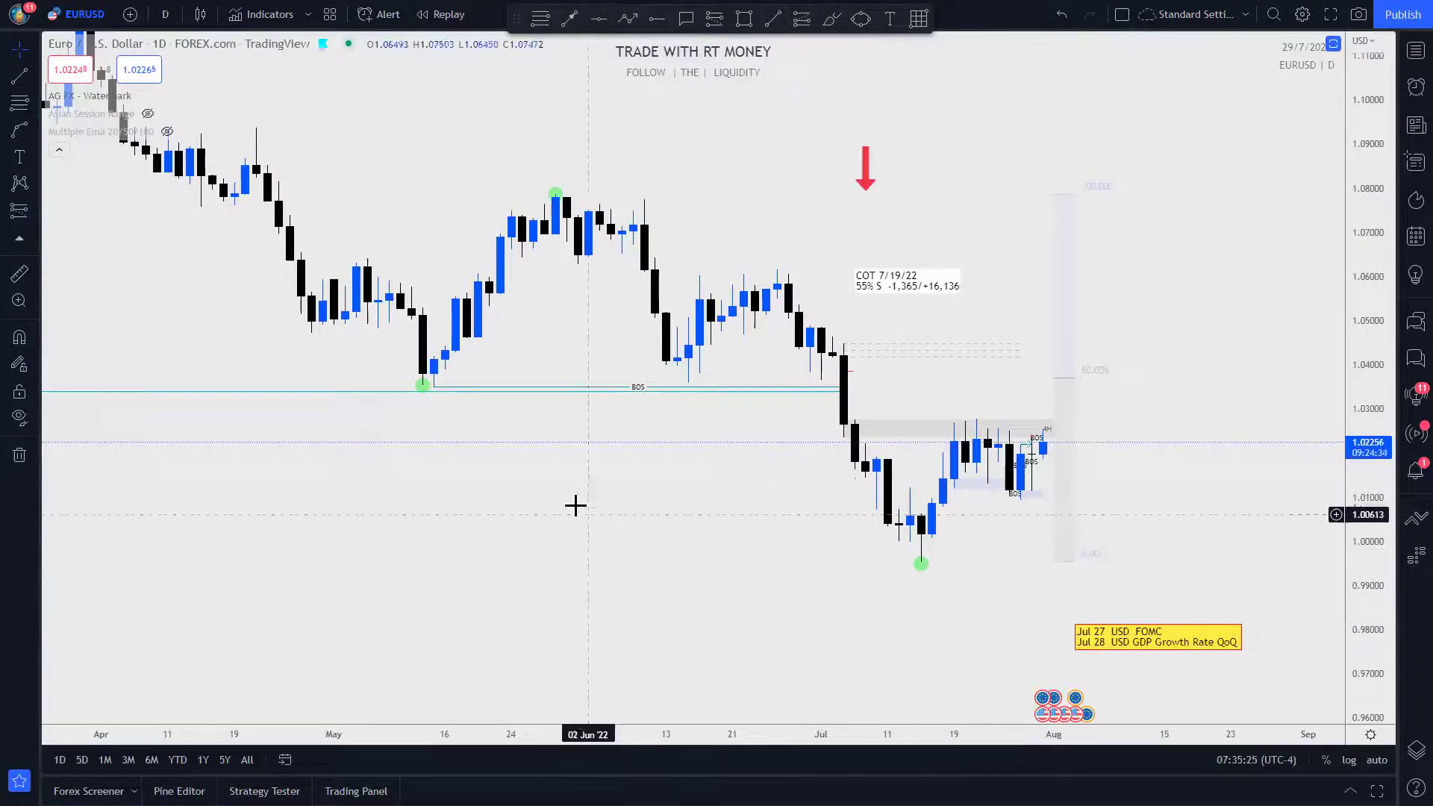
{"action": "scroll", "coordinate": [602, 508], "scroll_direction": "down", "scroll_amount": 3}
{"action": "left_click_drag", "start_coordinate": [731, 497], "coordinate": [634, 500]}
{"action": "left_click_drag", "start_coordinate": [1374, 327], "coordinate": [1373, 467]}
{"action": "scroll", "coordinate": [892, 715], "scroll_direction": "down", "scroll_amount": 4}
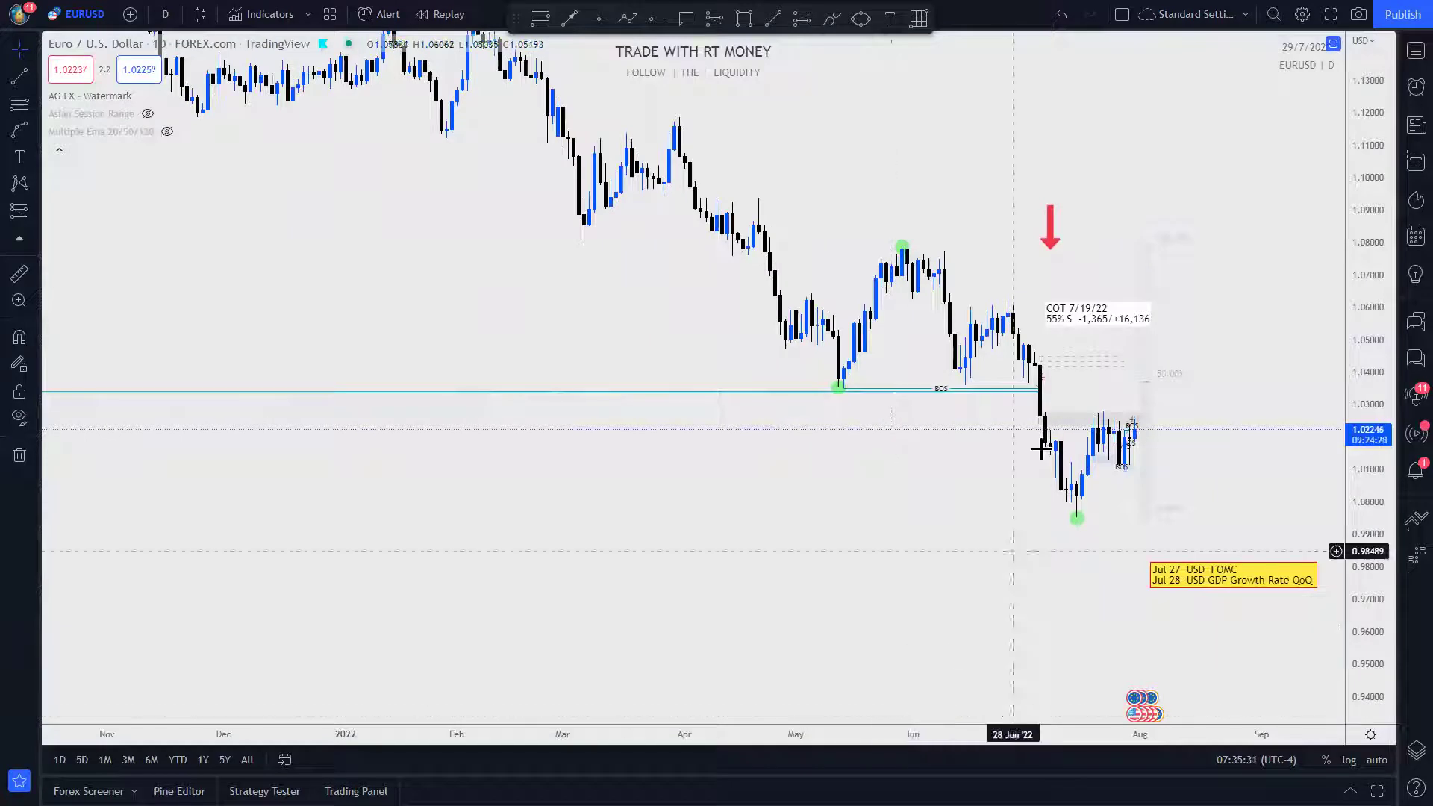
{"action": "left_click_drag", "start_coordinate": [1209, 117], "coordinate": [1129, 153]}
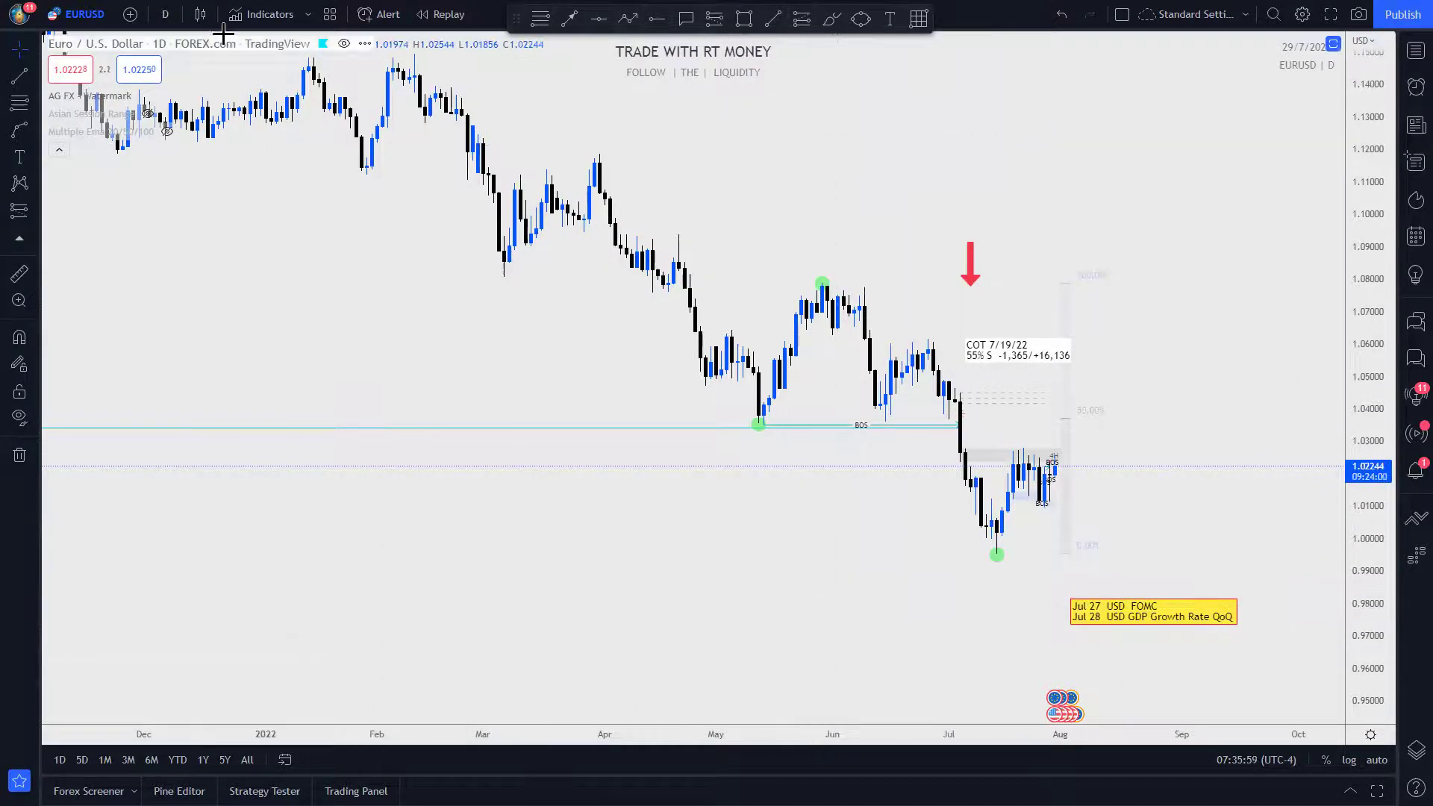
- Circle the latest daily candles below the grey supply zone with a red brush stroke and delete the stroke
{"action": "scroll", "coordinate": [809, 484], "scroll_direction": "up", "scroll_amount": 2}
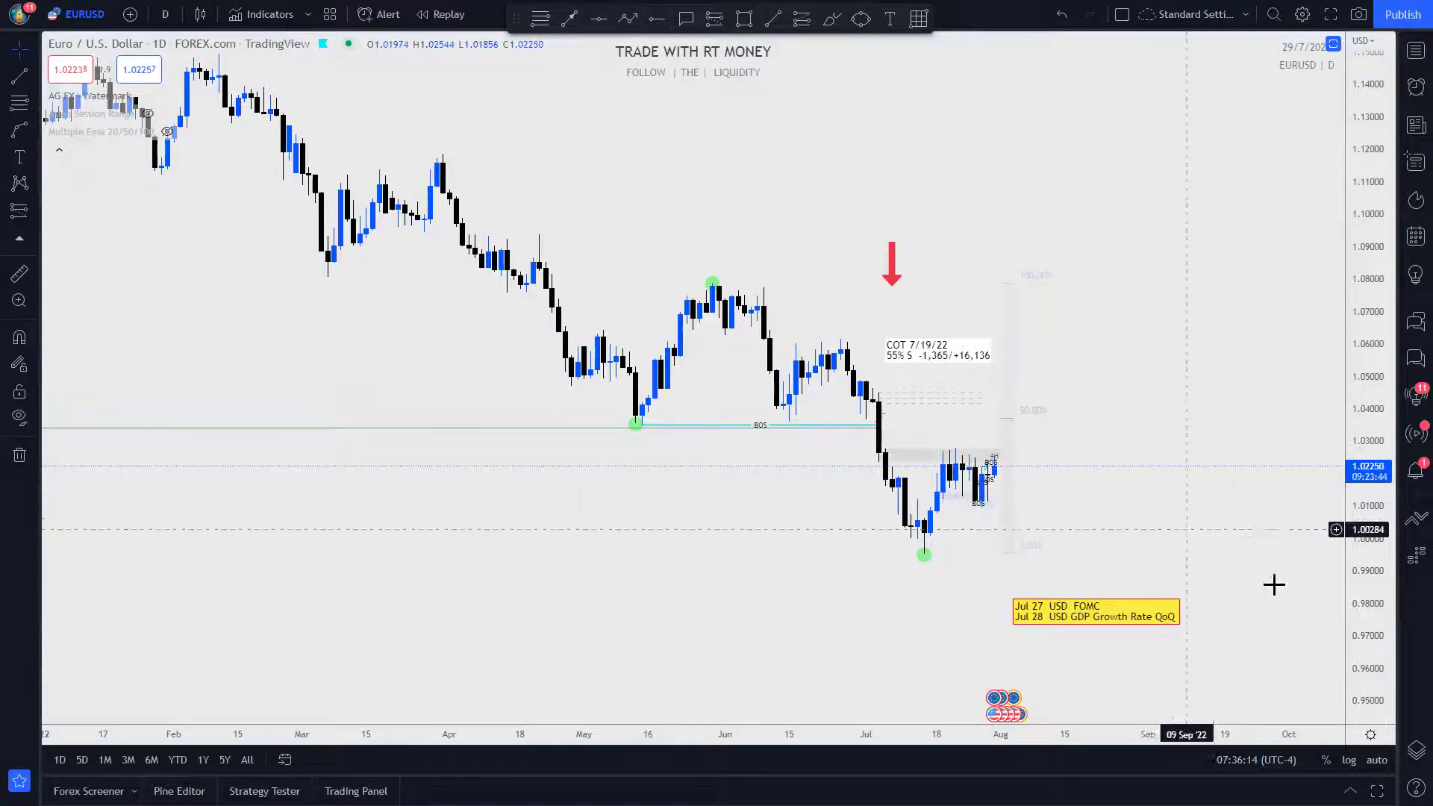
{"action": "scroll", "coordinate": [1180, 477], "scroll_direction": "up", "scroll_amount": 5}
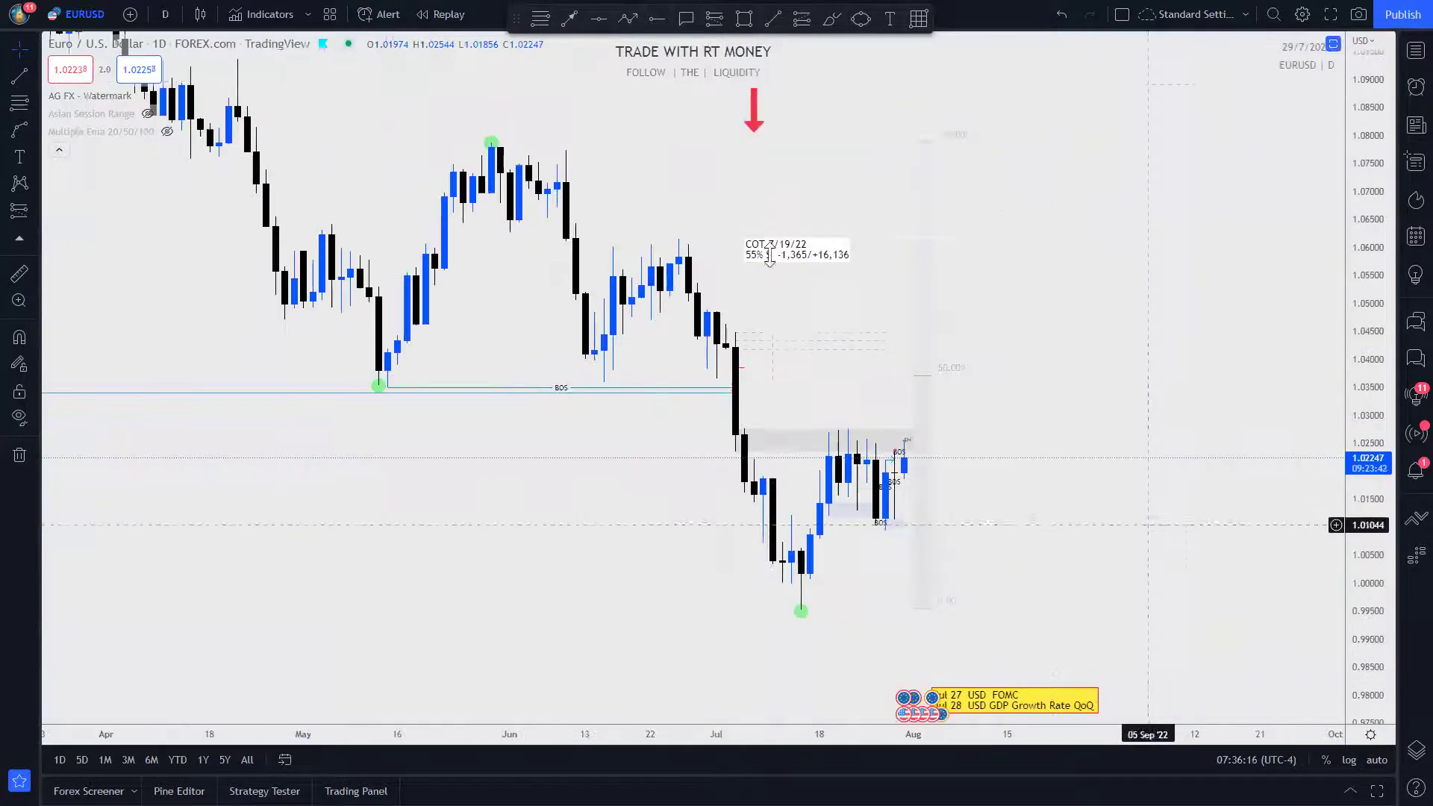
{"action": "left_click", "coordinate": [841, 22]}
{"action": "mouse_move", "coordinate": [942, 438]}
{"action": "left_mouse_down"}
{"action": "mouse_move", "coordinate": [825, 429]}
{"action": "mouse_move", "coordinate": [952, 435]}
{"action": "left_mouse_up"}
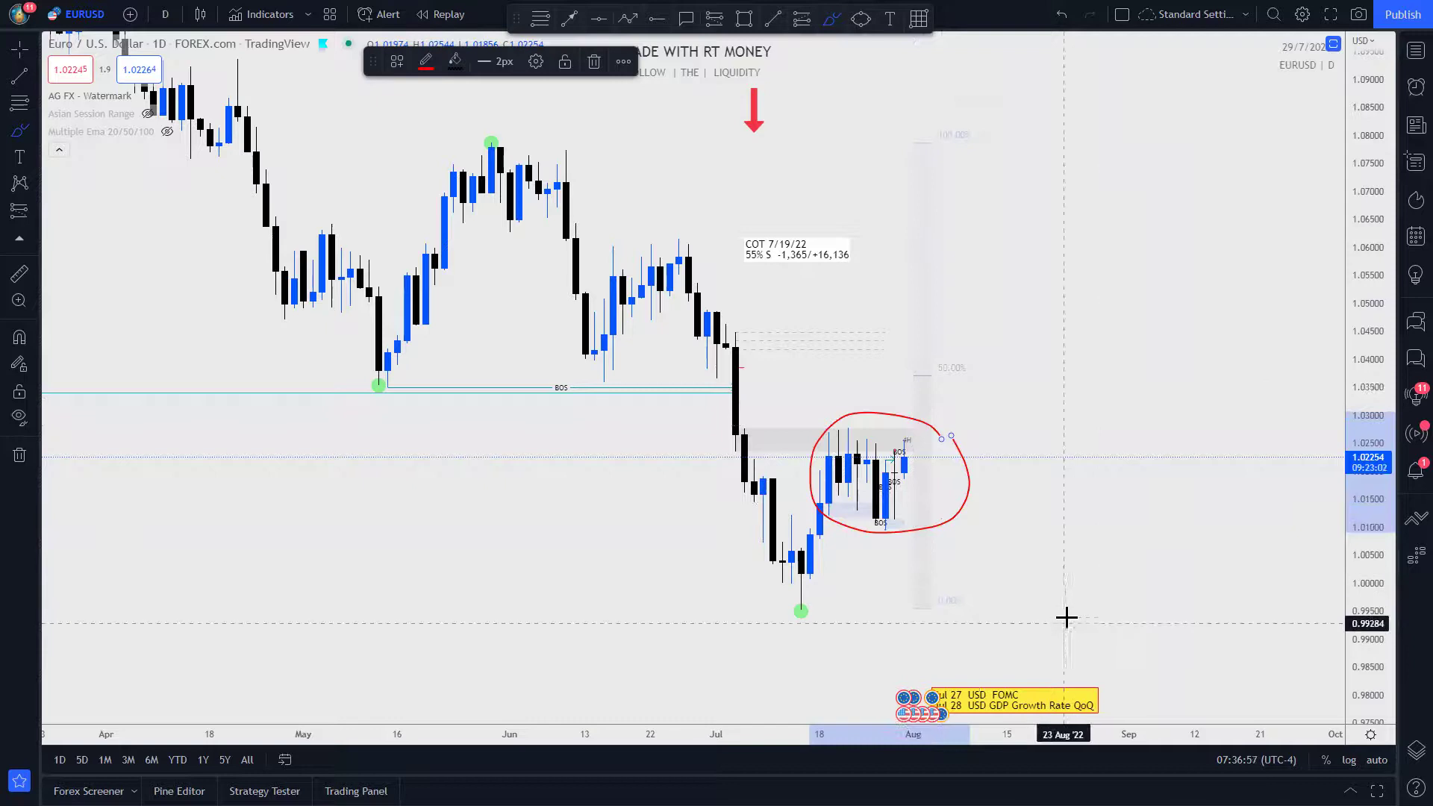
{"action": "key", "text": "Delete"}
- Switch the chart to the 4-hour timeframe and rescale it to show the early July drop and the range that follows
{"action": "left_click", "coordinate": [165, 14]}
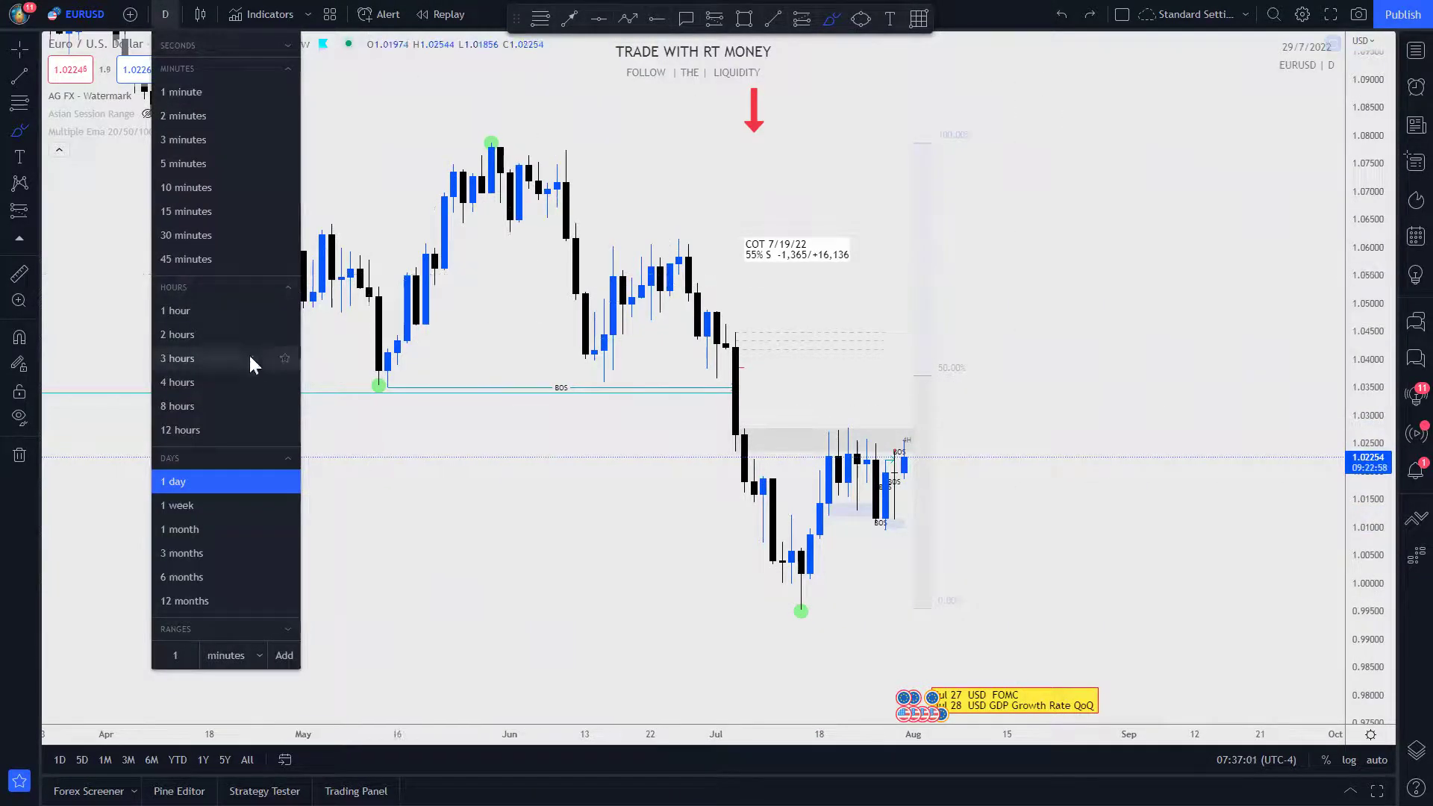
{"action": "left_click", "coordinate": [197, 381]}
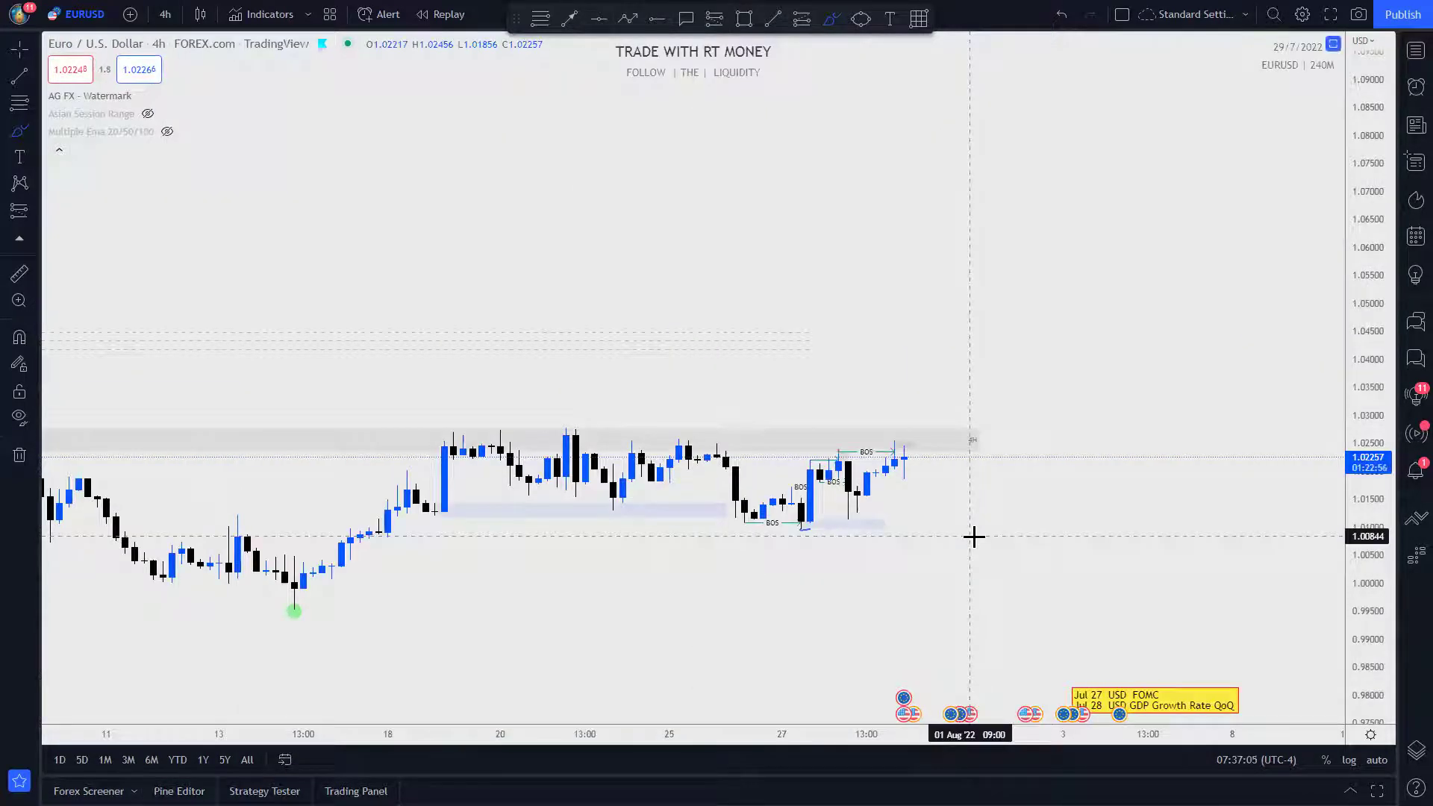
{"action": "left_click_drag", "start_coordinate": [1357, 578], "coordinate": [1360, 467]}
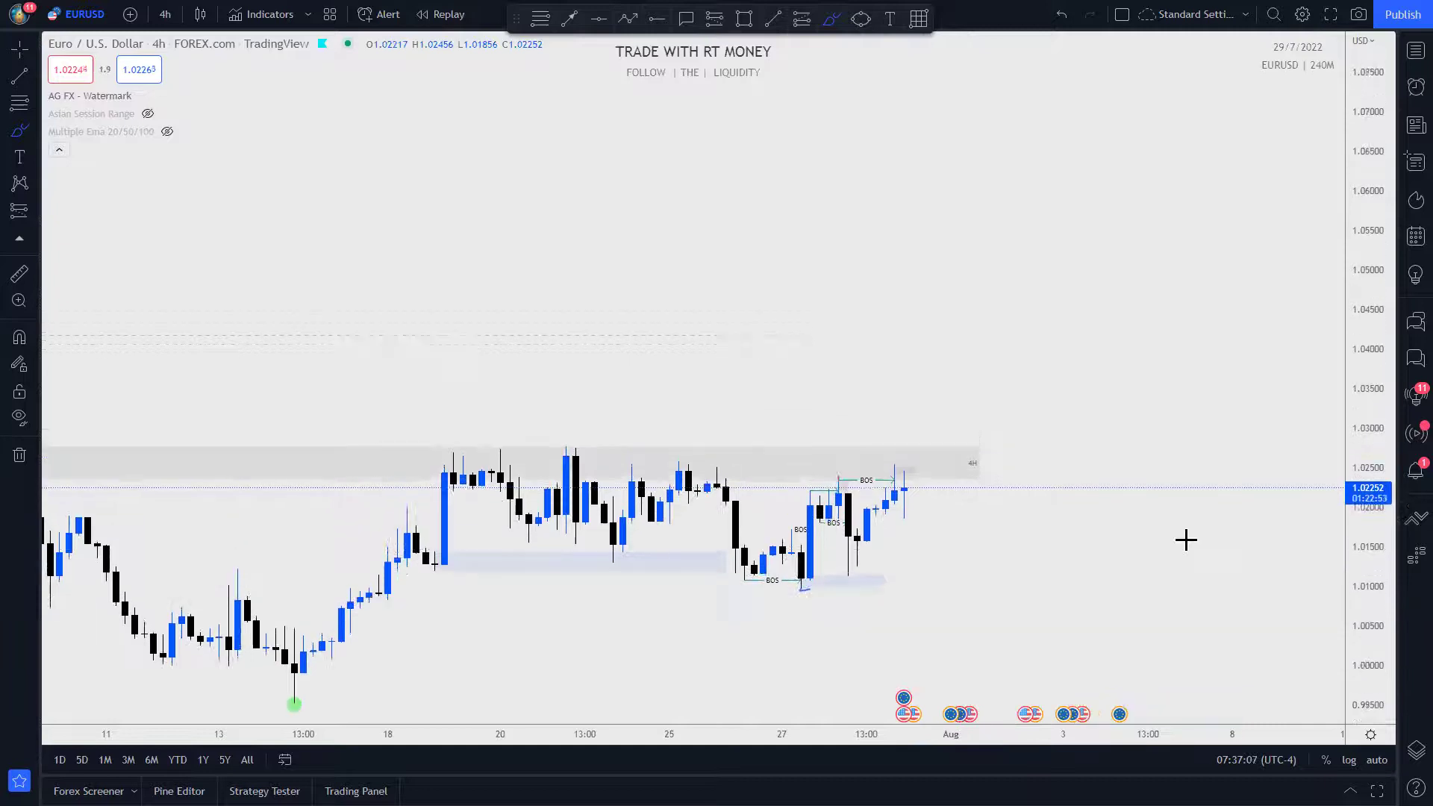
{"action": "scroll", "coordinate": [1021, 481], "scroll_direction": "down", "scroll_amount": 4}
{"action": "left_click_drag", "start_coordinate": [1370, 563], "coordinate": [1370, 481]}
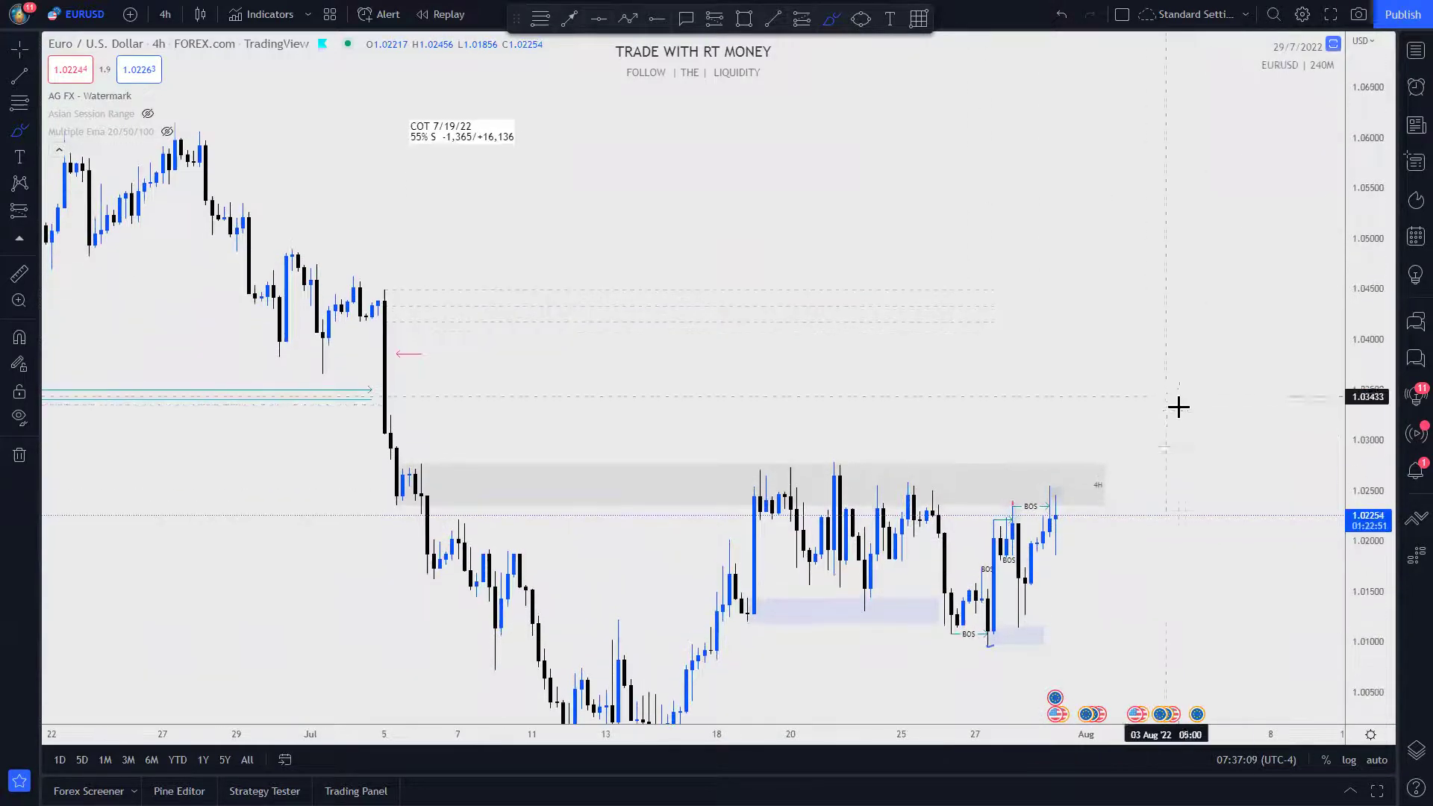
{"action": "key", "text": "Escape"}
{"action": "left_click_drag", "start_coordinate": [1135, 706], "coordinate": [1126, 595]}
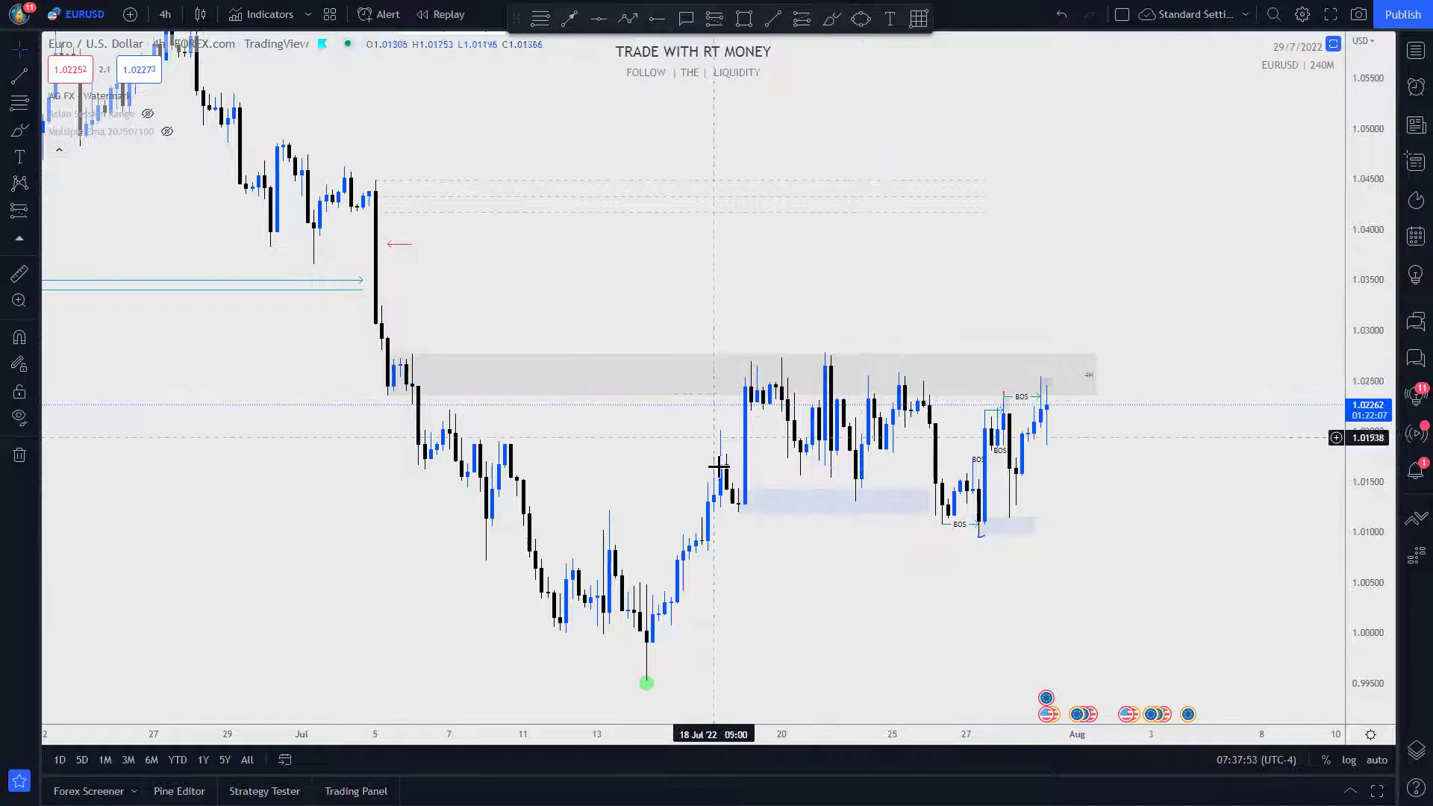
- Examine the 4-hour break-of-structure marks, the blue demand zone at the 27 July low and the grey supply zones above
{"action": "scroll", "coordinate": [1284, 545], "scroll_direction": "up", "scroll_amount": 3}
{"action": "left_click_drag", "start_coordinate": [1361, 539], "coordinate": [1361, 265]}
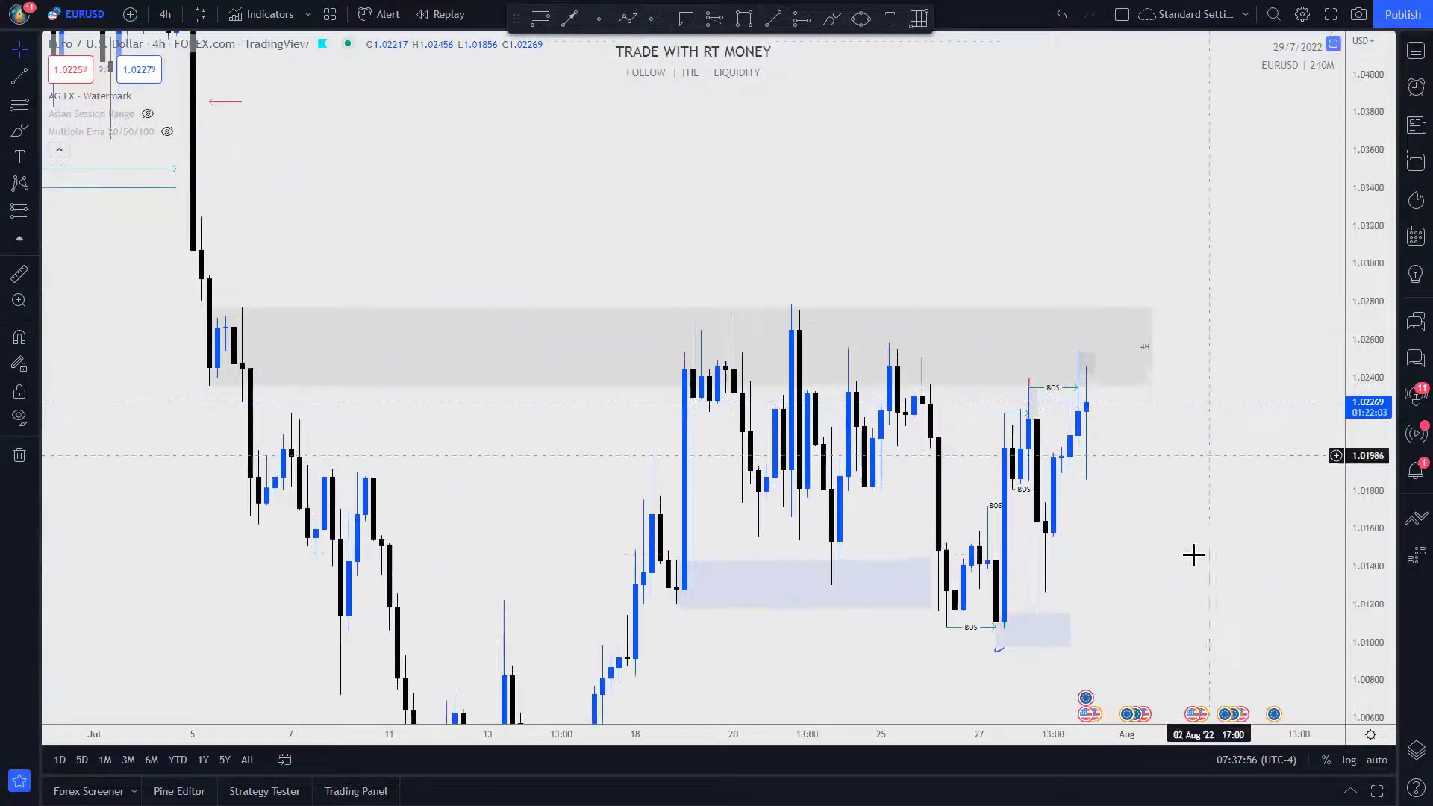
{"action": "left_click_drag", "start_coordinate": [1190, 533], "coordinate": [1202, 379]}
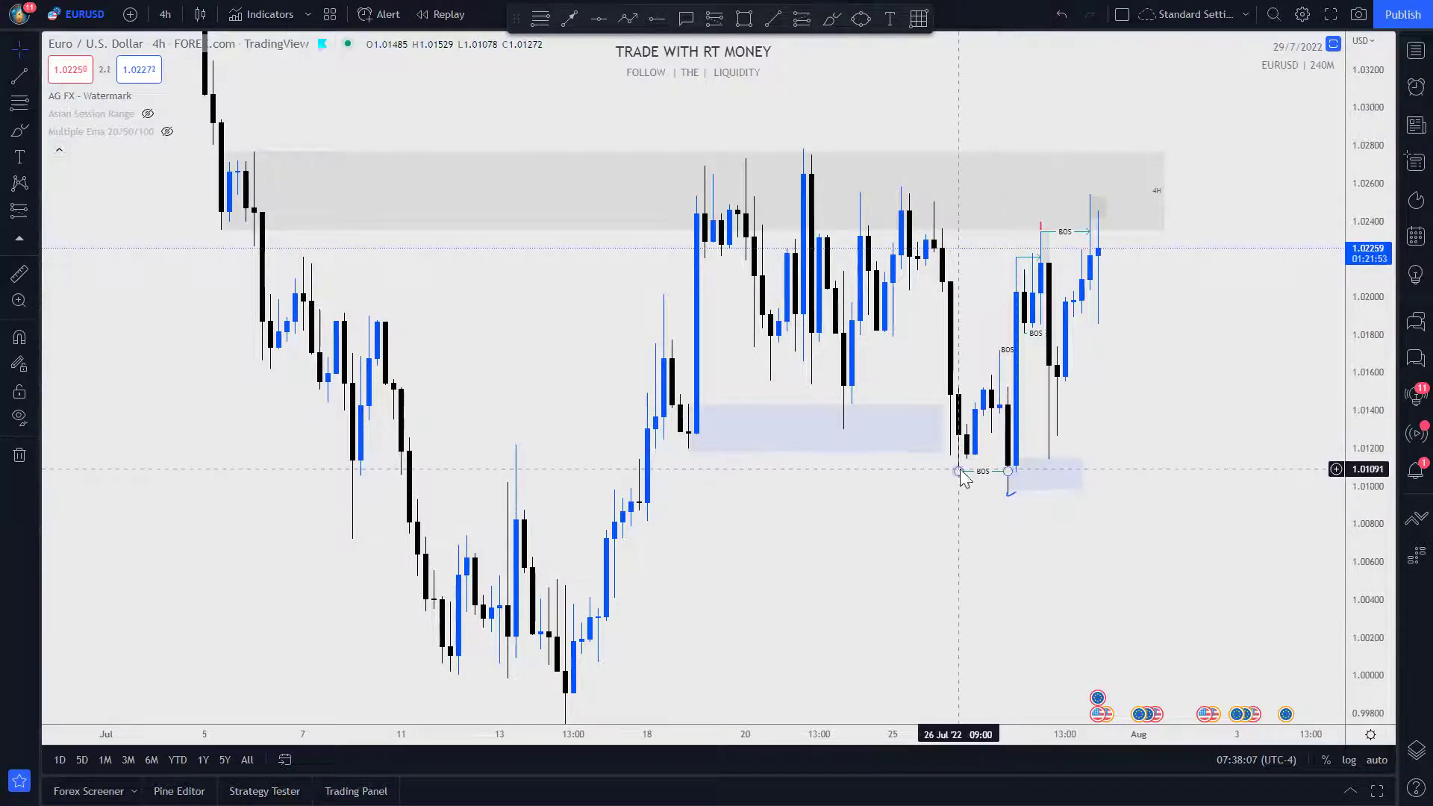
{"action": "left_click", "coordinate": [1008, 458]}
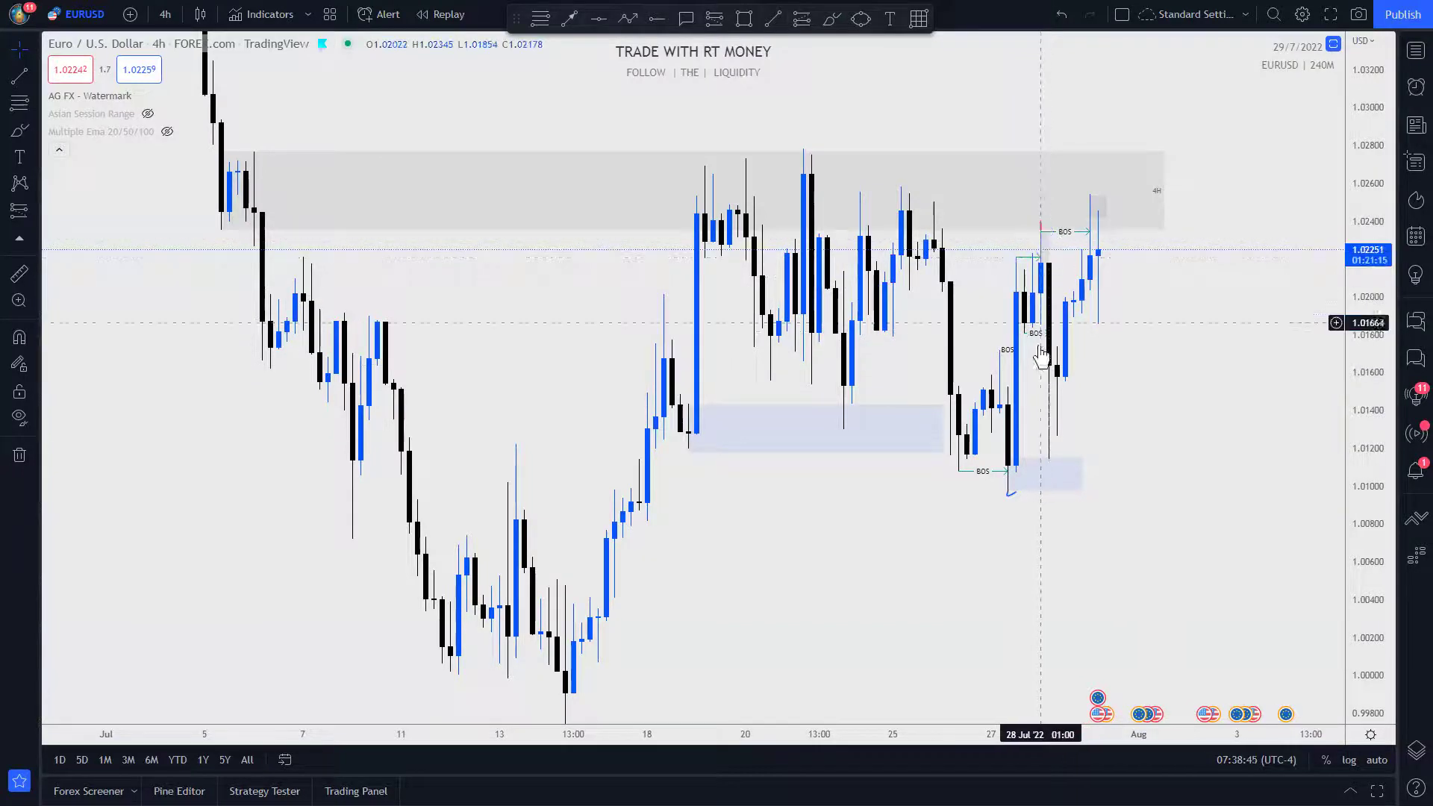
{"action": "left_click", "coordinate": [1051, 466]}
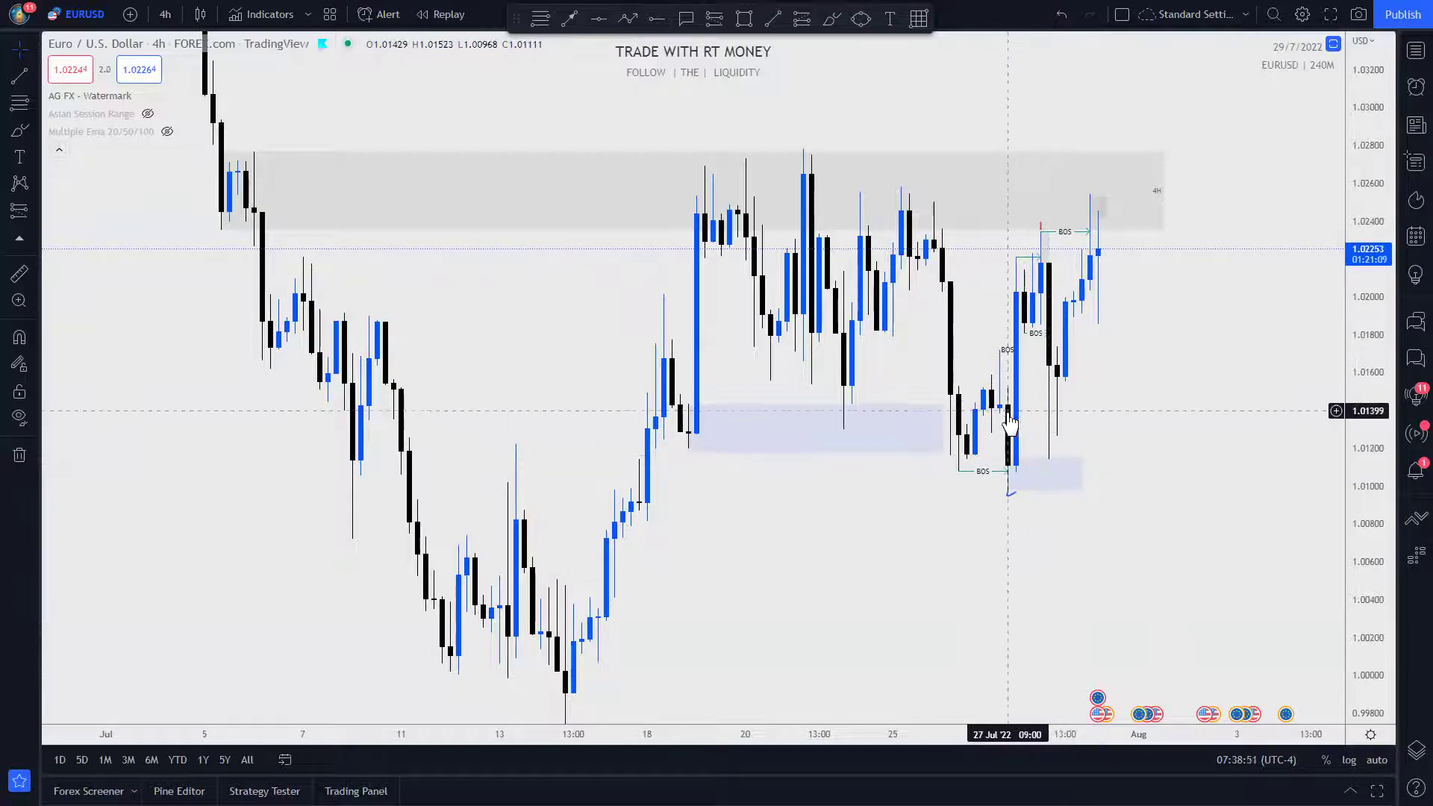
{"action": "left_click", "coordinate": [1053, 432]}
{"action": "left_click", "coordinate": [1092, 216]}
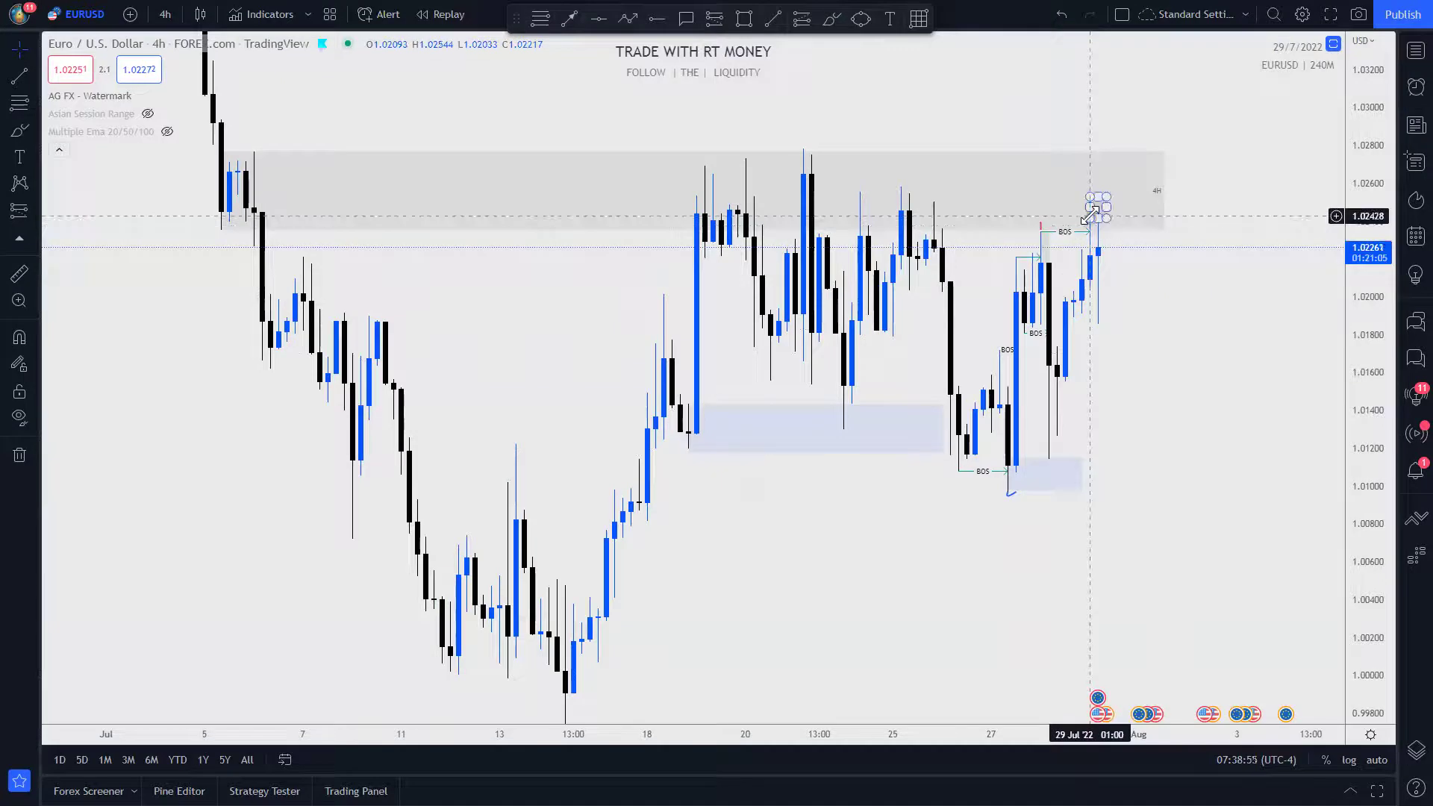
{"action": "left_click", "coordinate": [847, 225]}
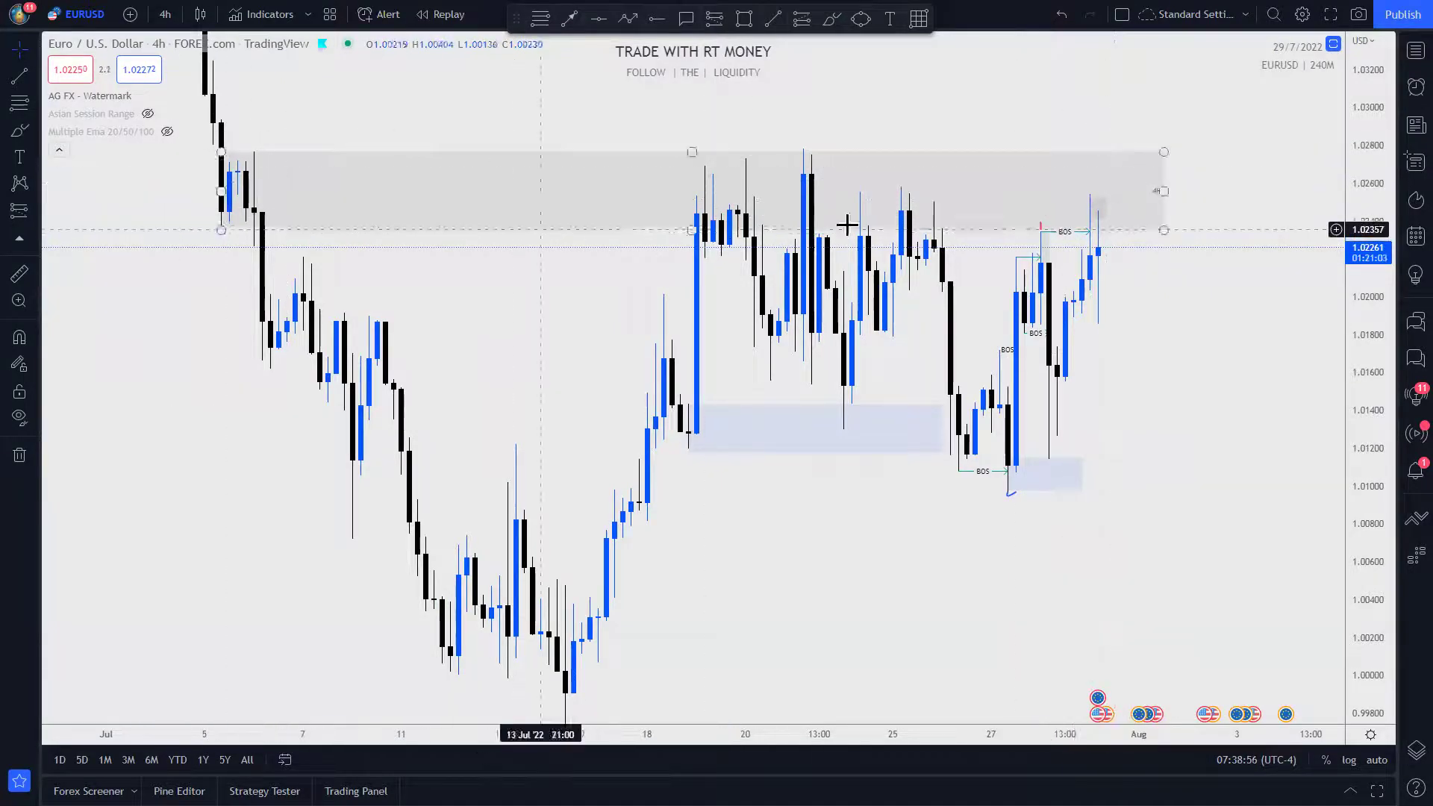
{"action": "left_click", "coordinate": [1233, 256]}
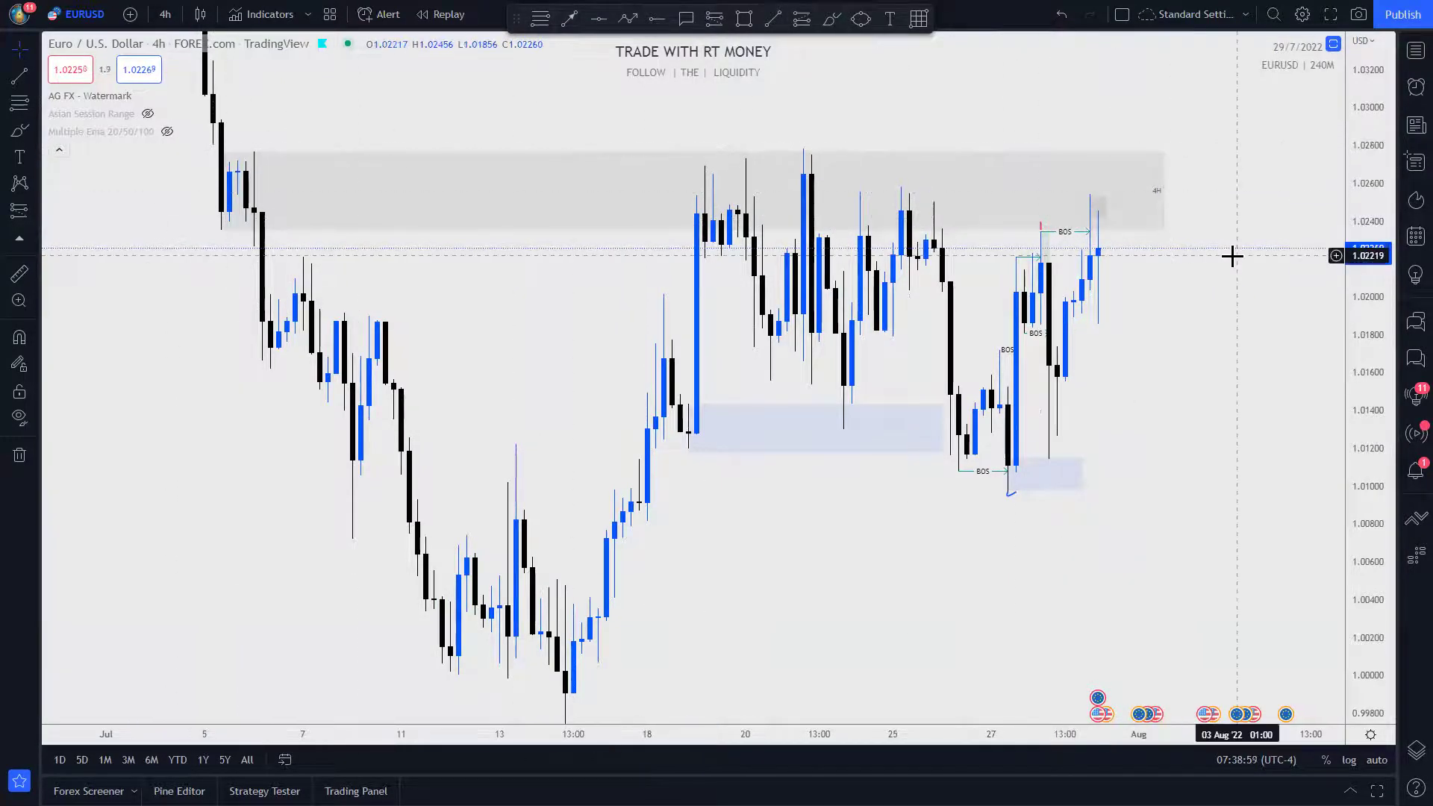
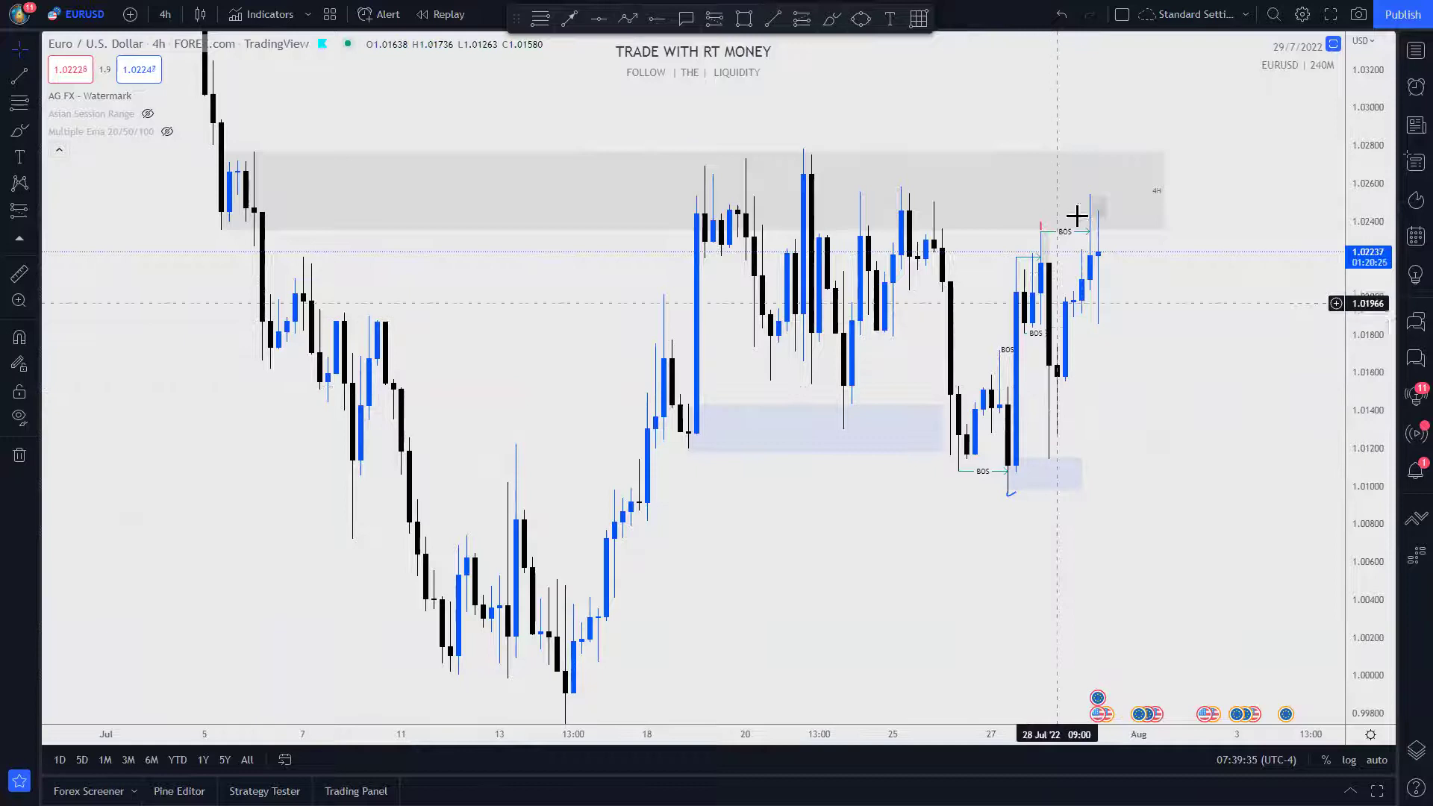
- Widen the 4-hour view to examine the late June high, the mid-July low and the recent range together
{"action": "left_click", "coordinate": [1082, 194]}
{"action": "left_click_drag", "start_coordinate": [1372, 147], "coordinate": [1376, 368]}
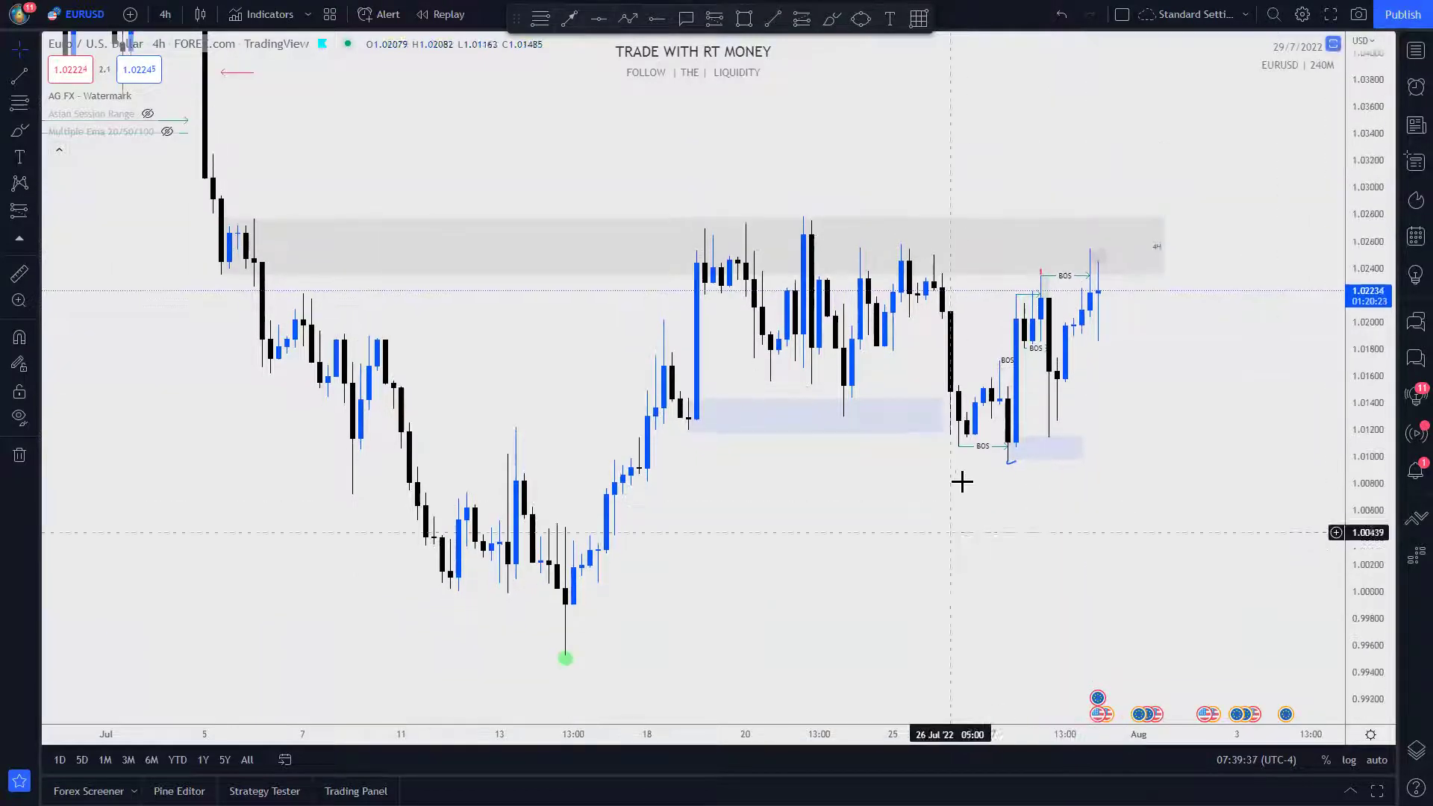
{"action": "left_click_drag", "start_coordinate": [918, 541], "coordinate": [926, 549]}
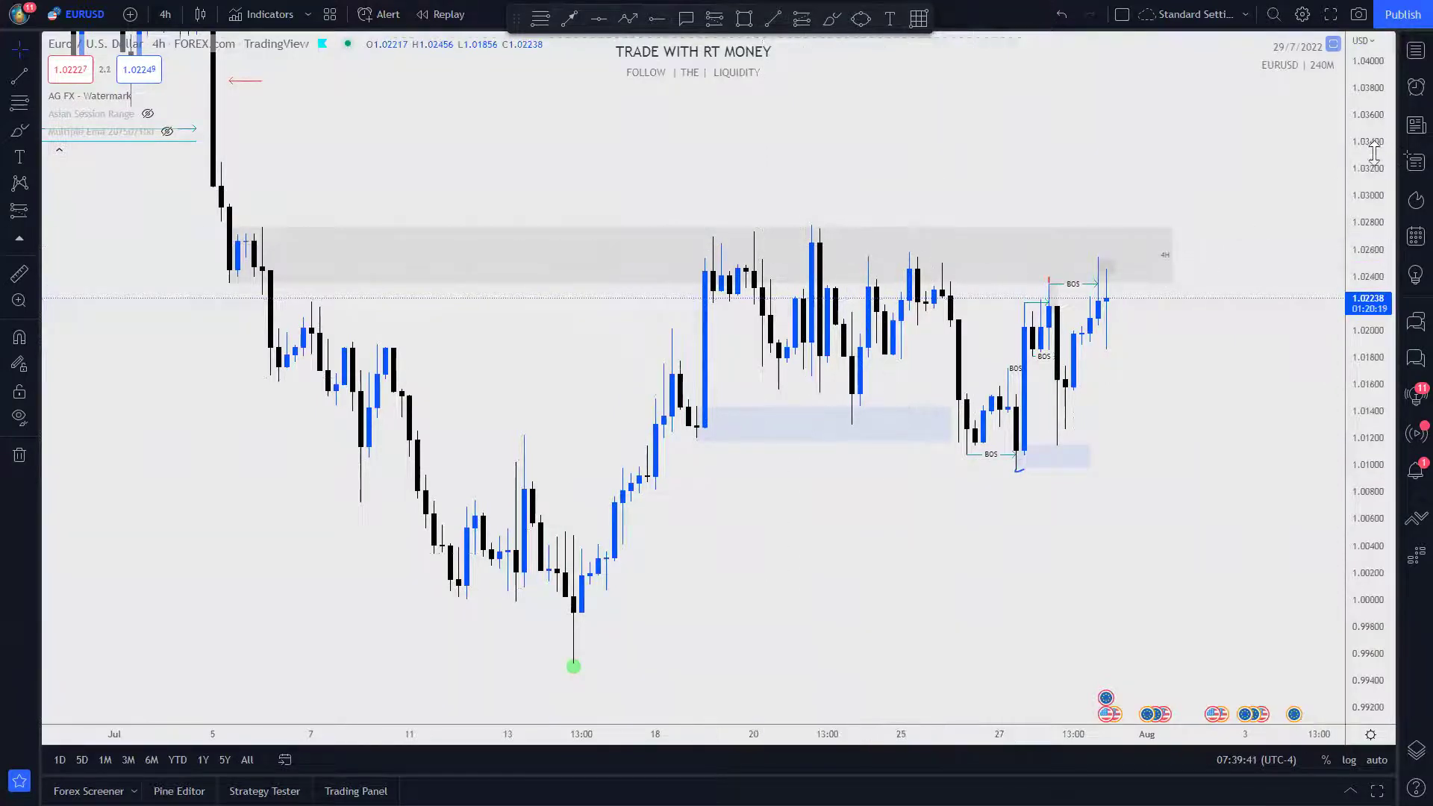
{"action": "left_click_drag", "start_coordinate": [1373, 153], "coordinate": [1353, 365]}
{"action": "scroll", "coordinate": [1129, 448], "scroll_direction": "down", "scroll_amount": 6}
{"action": "left_click_drag", "start_coordinate": [1174, 149], "coordinate": [981, 180]}
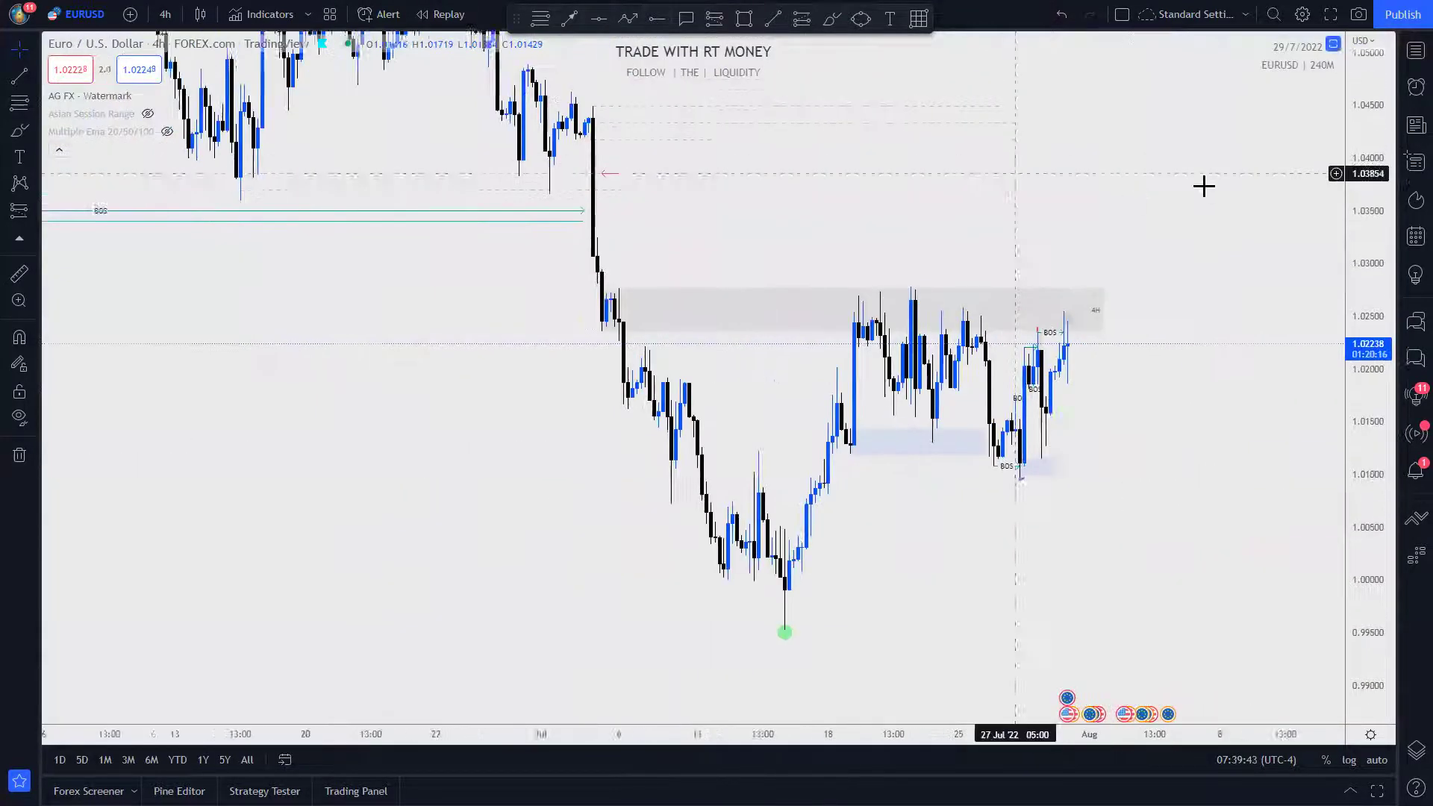
{"action": "left_click_drag", "start_coordinate": [1375, 170], "coordinate": [1325, 364]}
{"action": "scroll", "coordinate": [1132, 437], "scroll_direction": "down", "scroll_amount": 3}
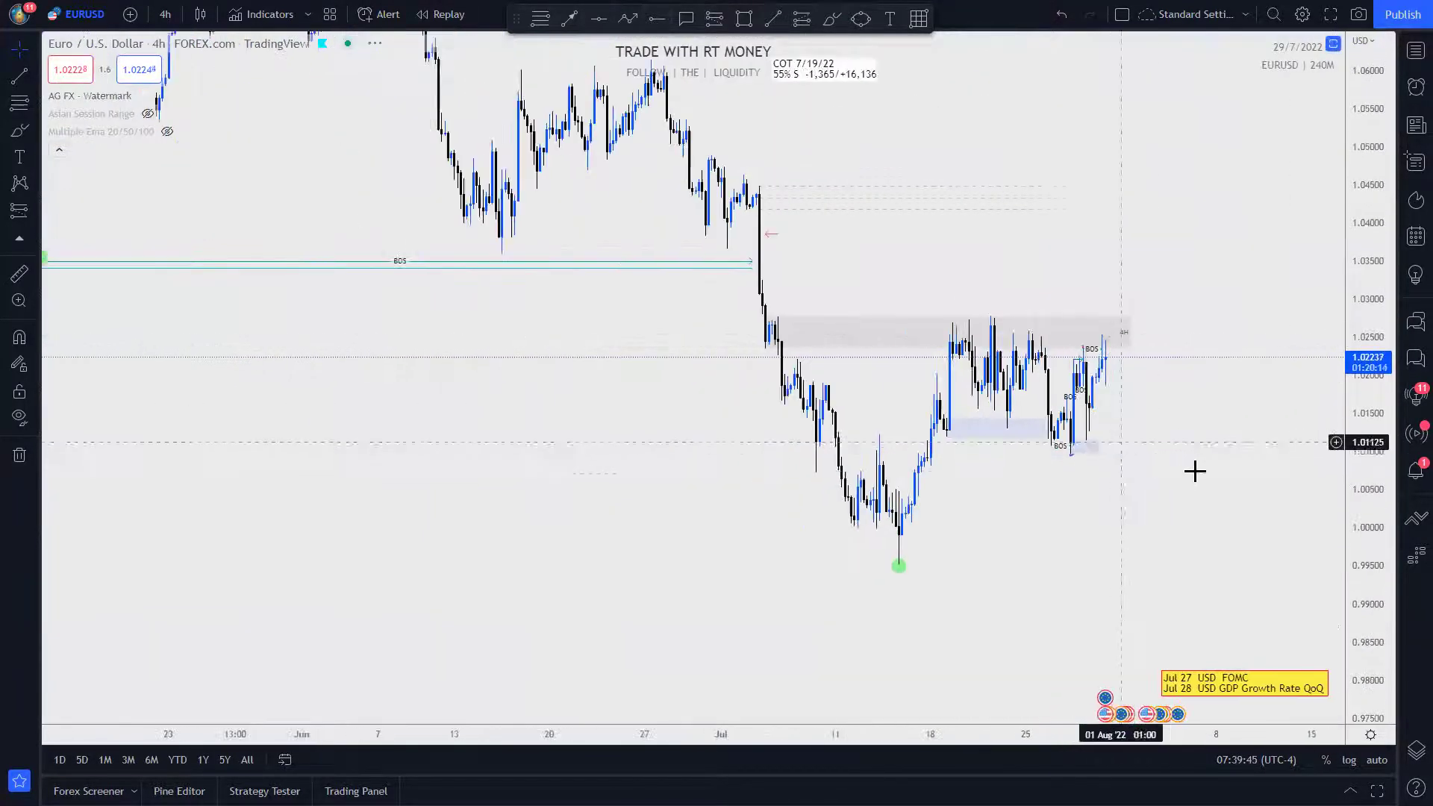
{"action": "left_click_drag", "start_coordinate": [1187, 486], "coordinate": [1050, 588]}
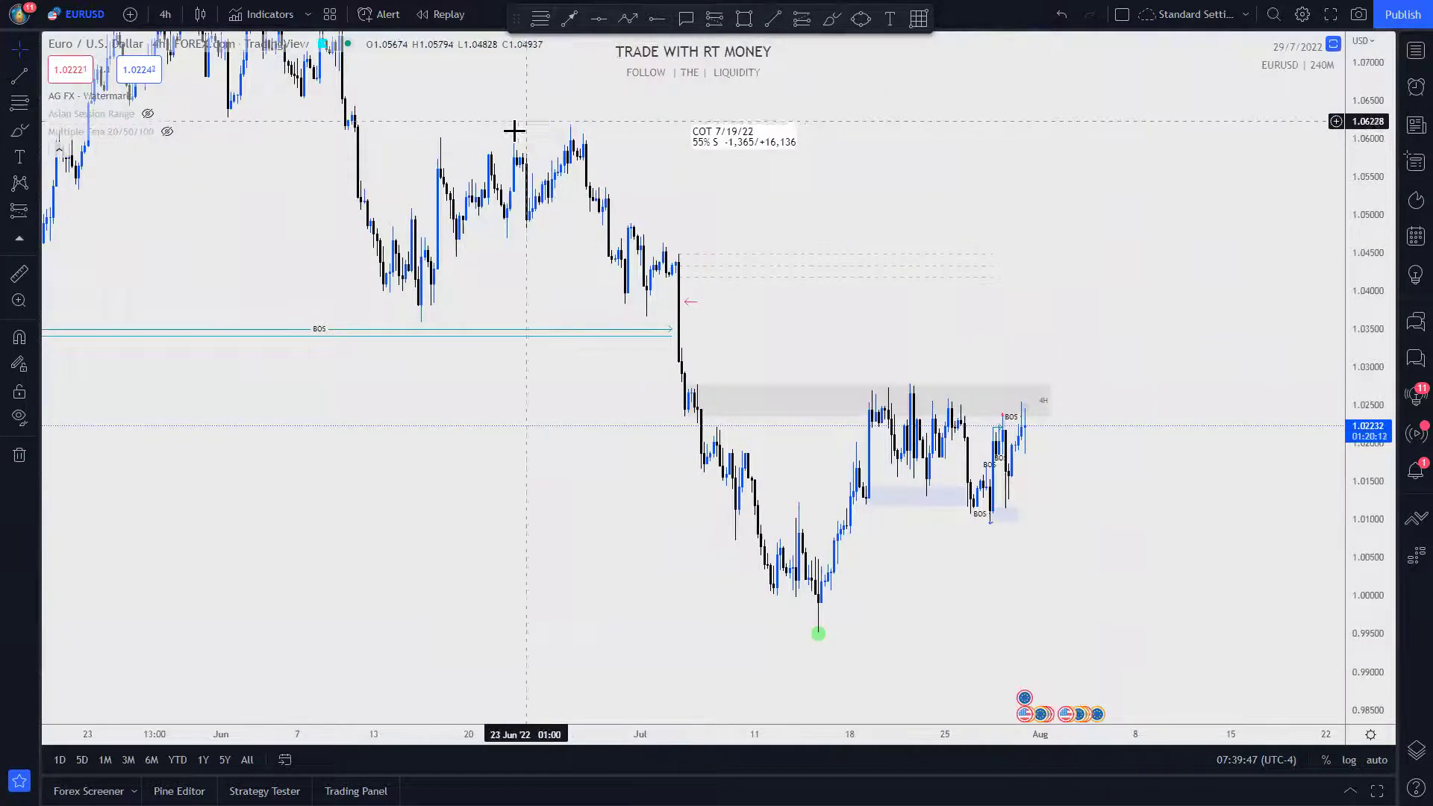
- Brush red lines along the late June high and the mid-July low and connect them with a vertical stroke
{"action": "left_click", "coordinate": [829, 19]}
{"action": "left_click_drag", "start_coordinate": [560, 129], "coordinate": [1270, 121]}
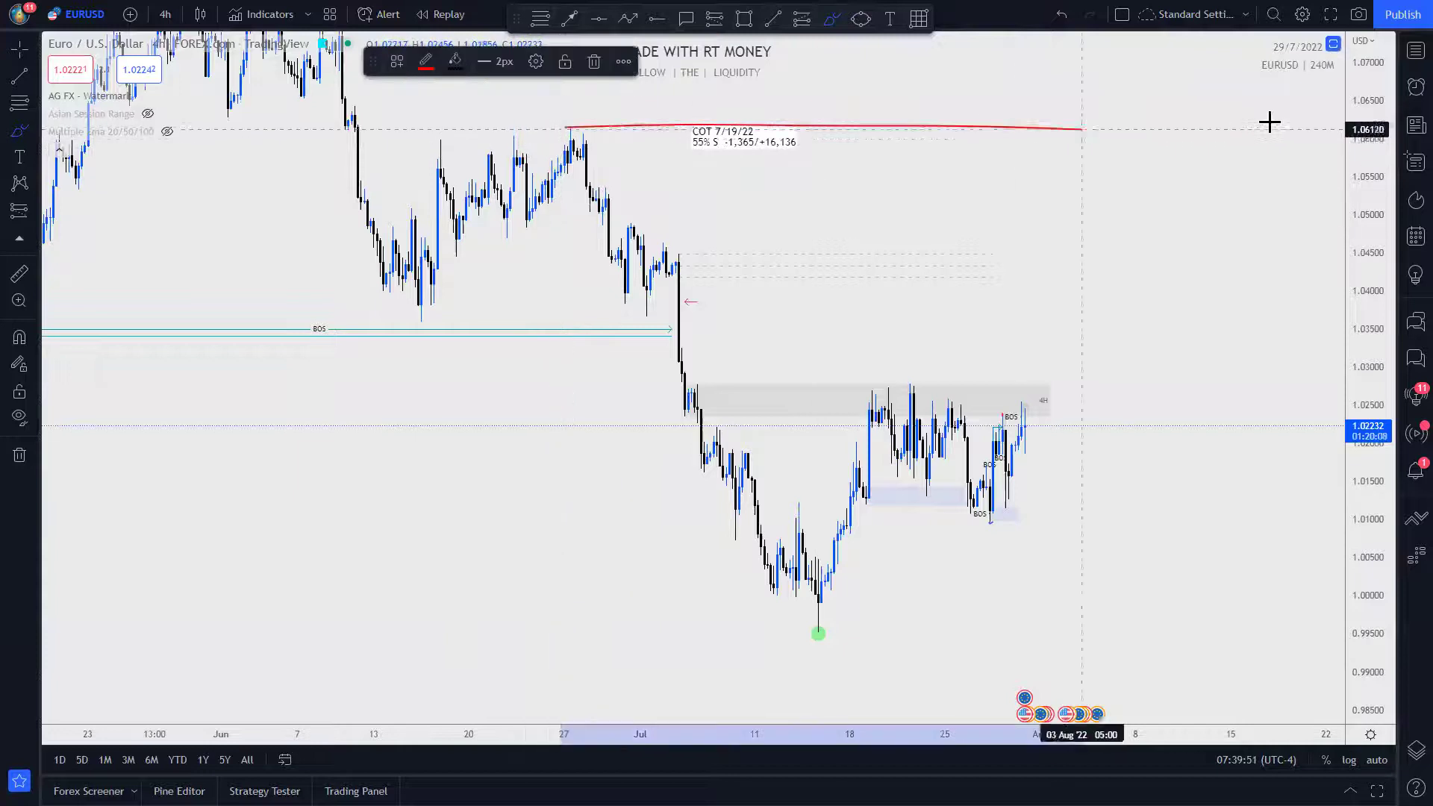
{"action": "left_click_drag", "start_coordinate": [808, 631], "coordinate": [1272, 637]}
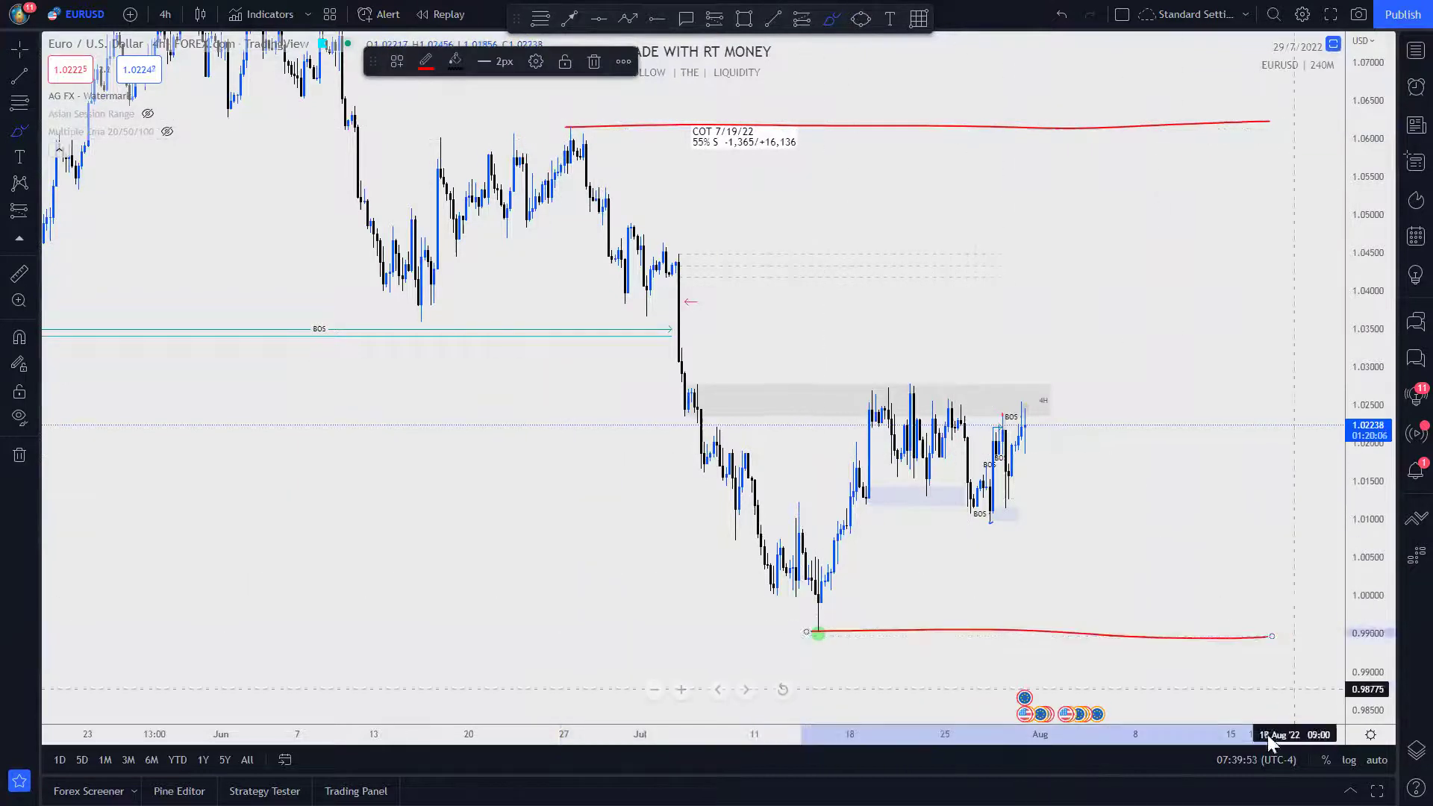
{"action": "left_click_drag", "start_coordinate": [1138, 139], "coordinate": [1145, 619]}
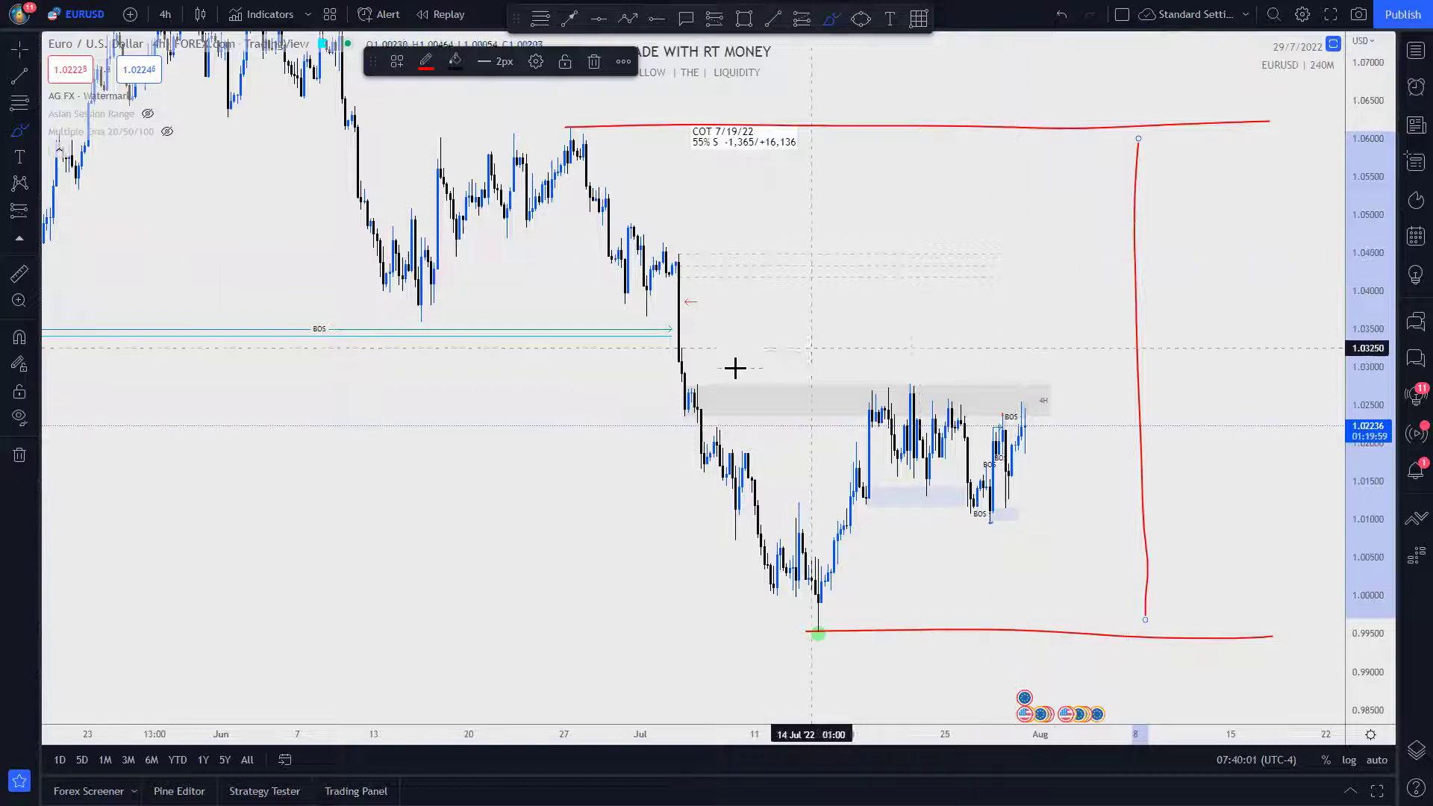
- Brush a midpoint line along the grey supply zone, circle the range halves above and below it, and undo all red strokes
{"action": "left_click_drag", "start_coordinate": [686, 386], "coordinate": [993, 396]}
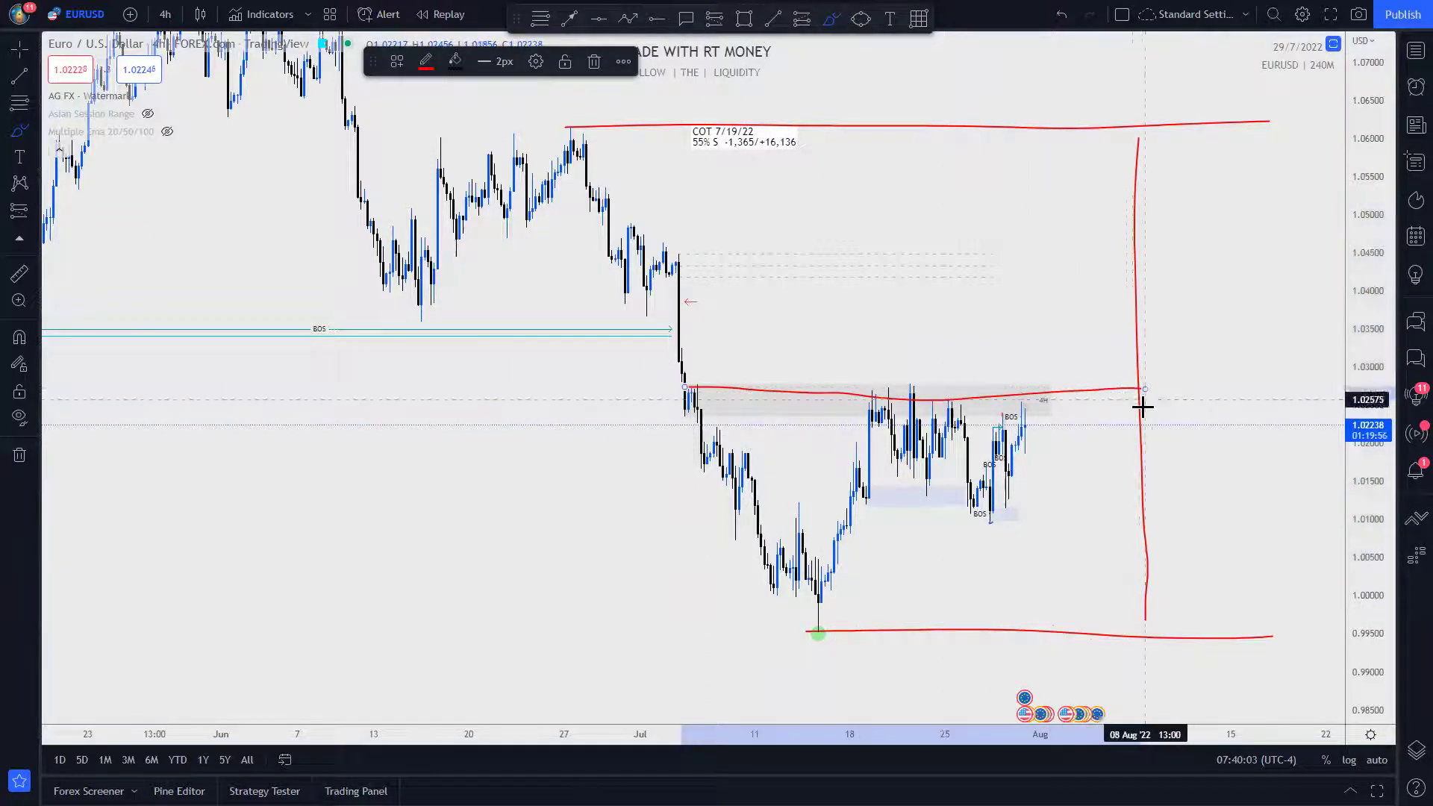
{"action": "left_click_drag", "start_coordinate": [730, 377], "coordinate": [1144, 394]}
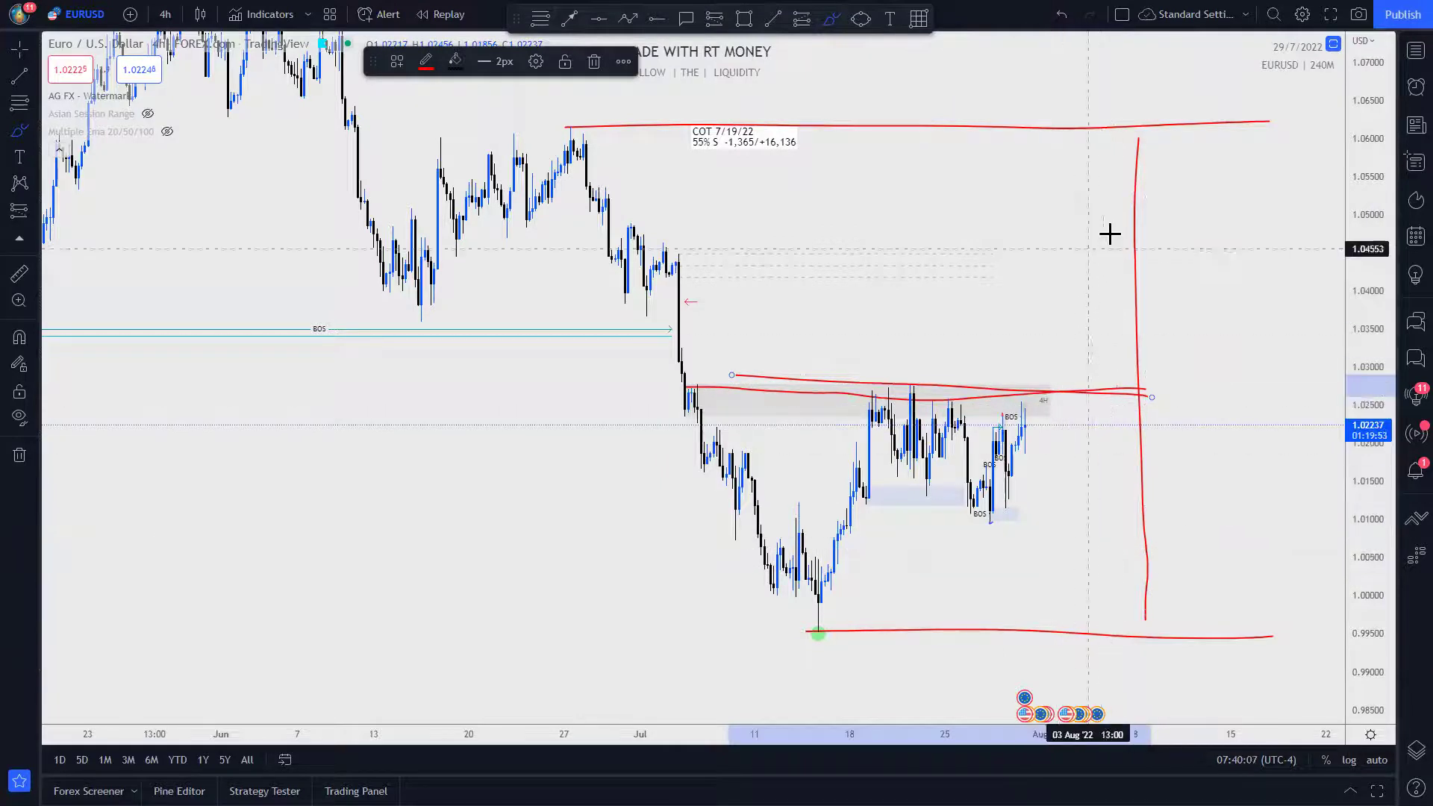
{"action": "left_click_drag", "start_coordinate": [1128, 166], "coordinate": [1022, 299]}
{"action": "left_click_drag", "start_coordinate": [1071, 374], "coordinate": [1102, 153]}
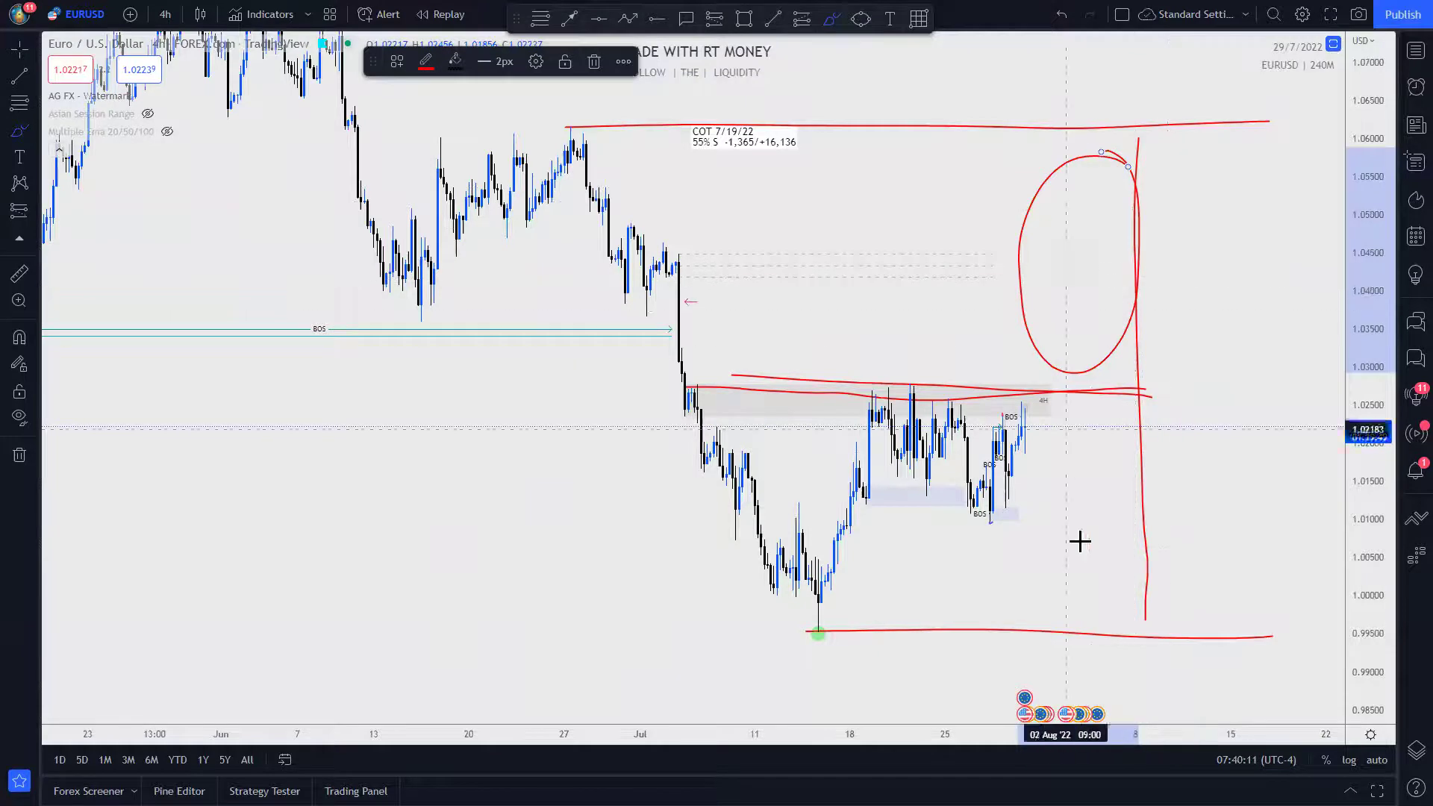
{"action": "left_click_drag", "start_coordinate": [1142, 477], "coordinate": [1142, 449]}
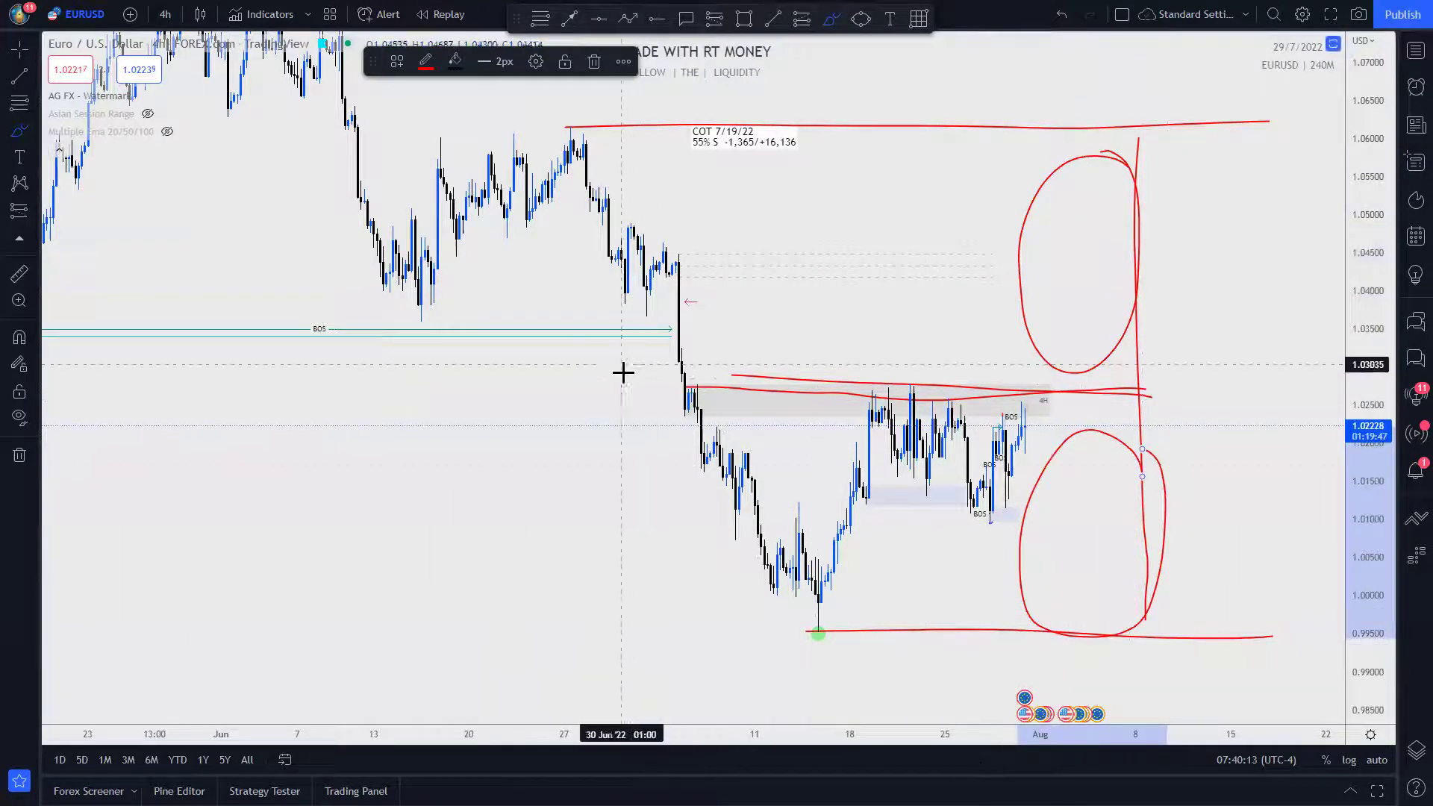
{"action": "key", "text": "ctrl+z"}
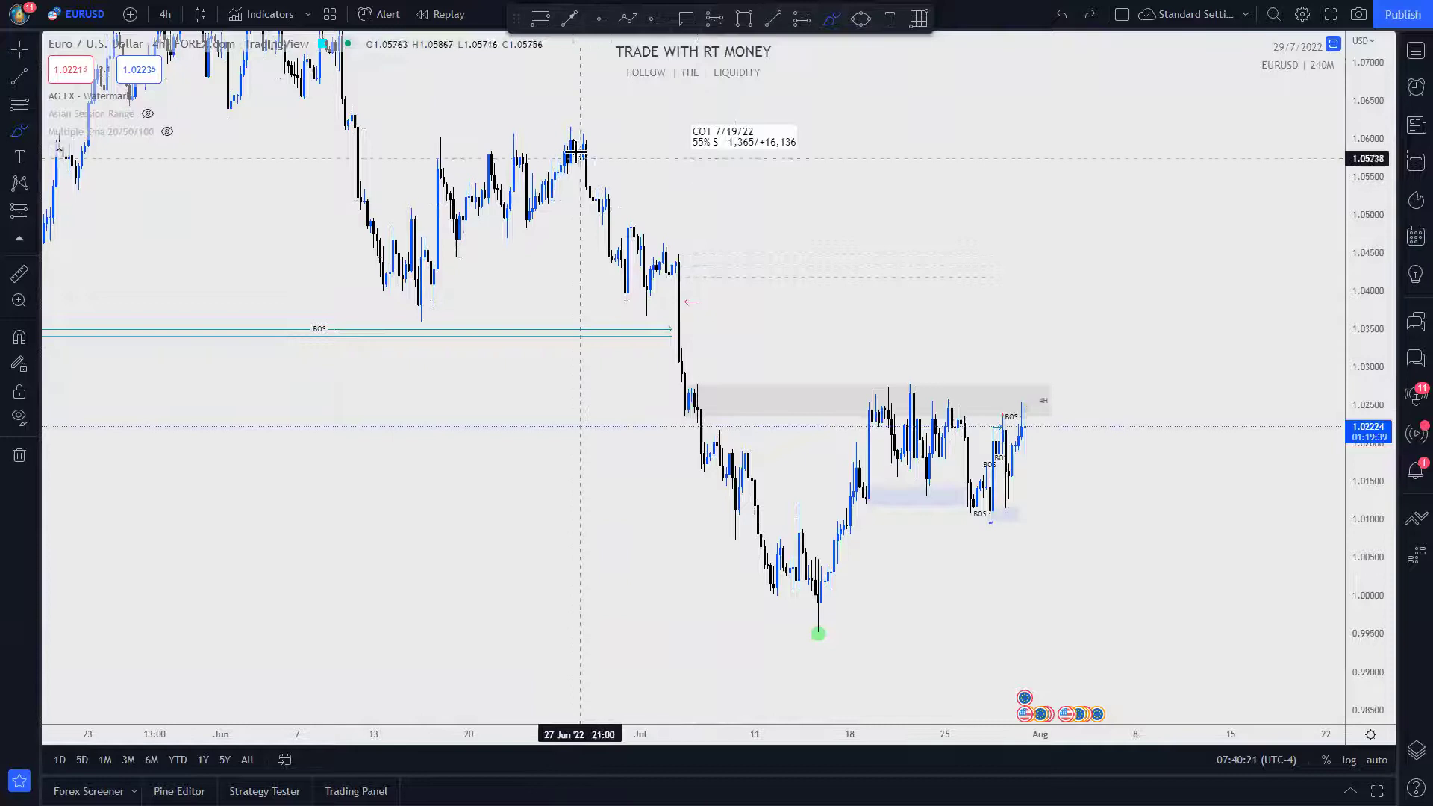
- Trace price in red from the late June high through the July low, circle the late July demand area and project a rise to about 1.0400
{"action": "mouse_move", "coordinate": [576, 133]}
{"action": "left_mouse_down"}
{"action": "mouse_move", "coordinate": [710, 358]}
{"action": "mouse_move", "coordinate": [810, 648]}
{"action": "mouse_move", "coordinate": [905, 407]}
{"action": "mouse_move", "coordinate": [1018, 447]}
{"action": "left_mouse_up"}
{"action": "mouse_move", "coordinate": [1034, 509]}
{"action": "left_mouse_down"}
{"action": "mouse_move", "coordinate": [983, 476]}
{"action": "mouse_move", "coordinate": [1029, 481]}
{"action": "left_mouse_up"}
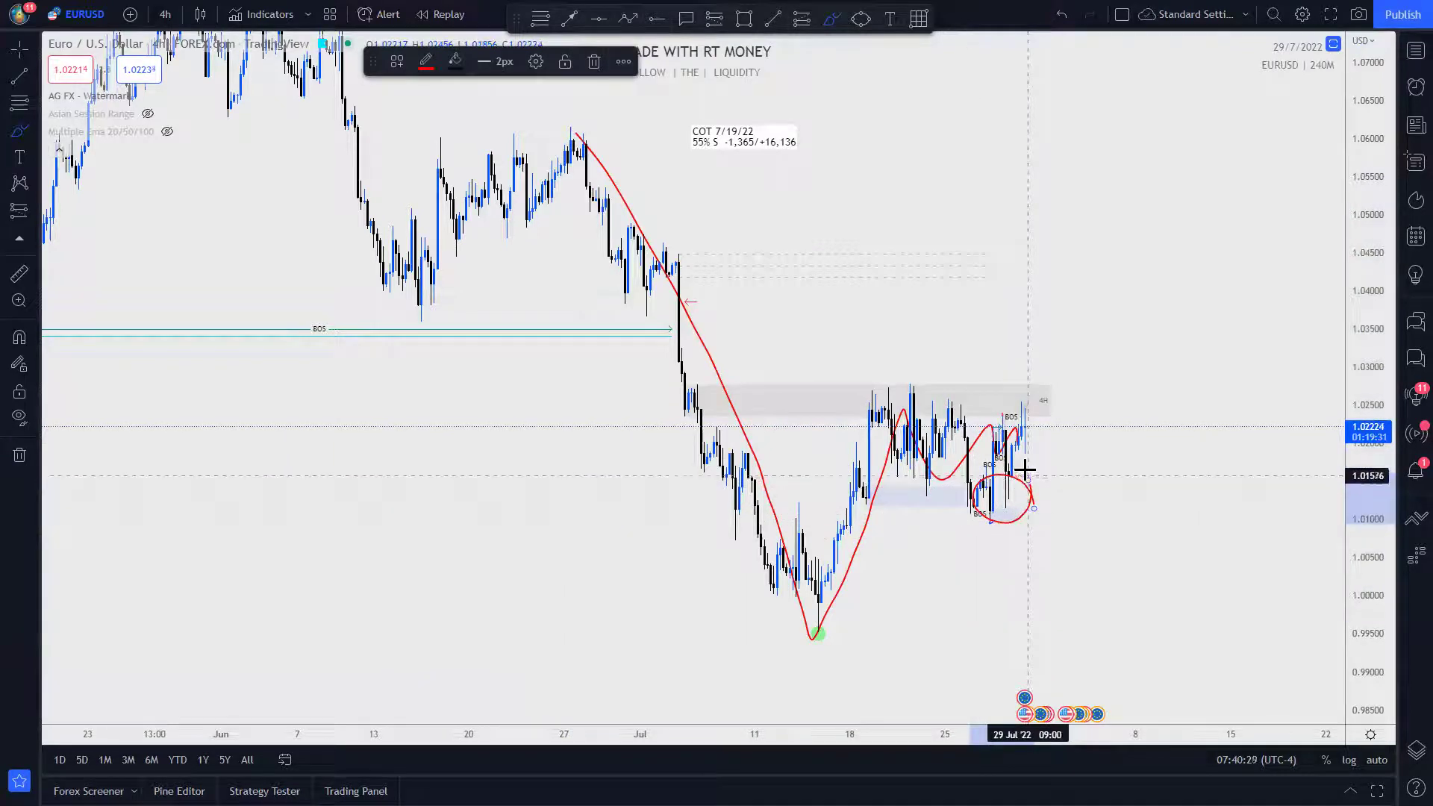
{"action": "left_click_drag", "start_coordinate": [1019, 443], "coordinate": [1022, 398]}
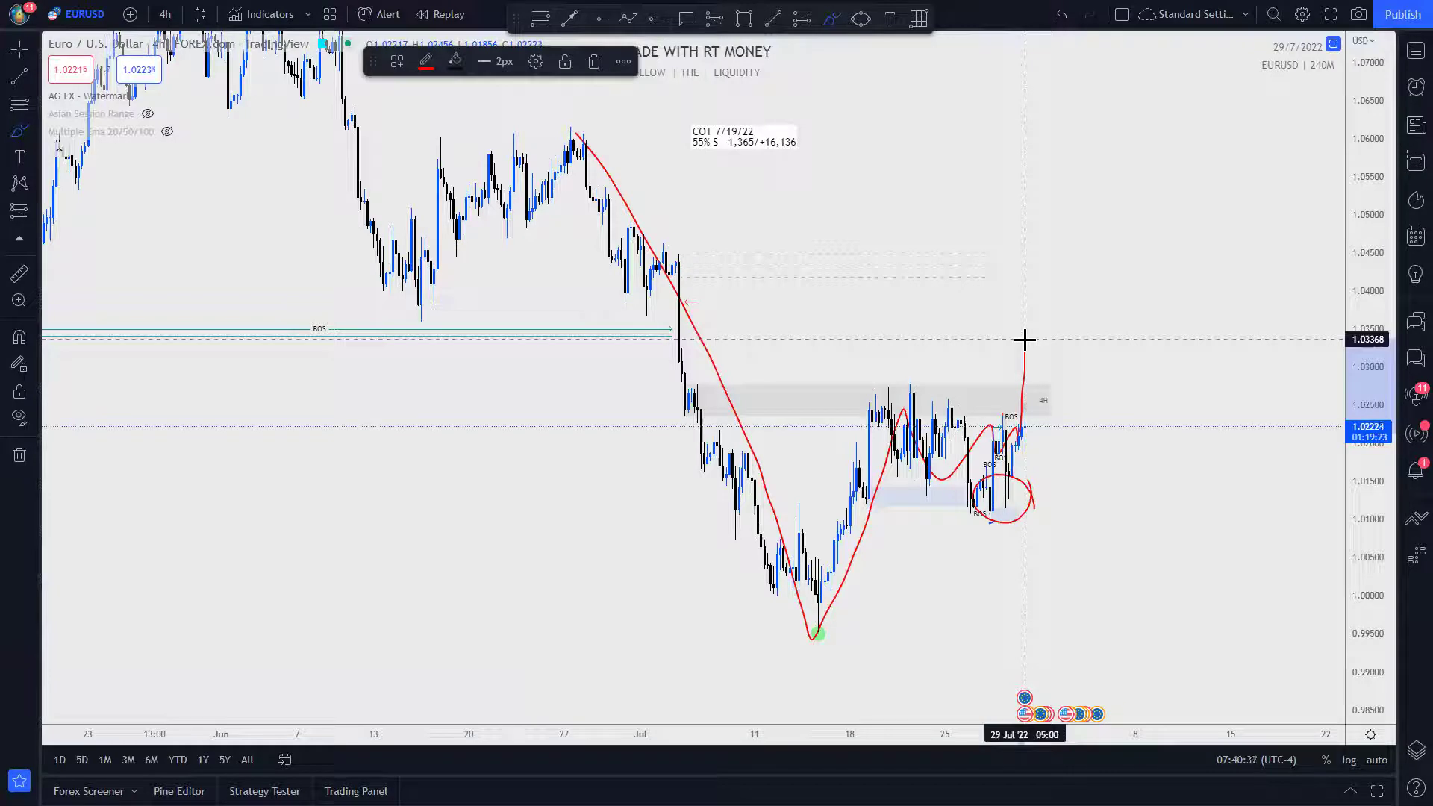
{"action": "left_click_drag", "start_coordinate": [1028, 295], "coordinate": [1034, 280]}
- Circle the early July supply candles and brush lines along the supply zone's edges and the broken June and May lows
{"action": "mouse_move", "coordinate": [693, 240]}
{"action": "left_mouse_down"}
{"action": "mouse_move", "coordinate": [675, 231]}
{"action": "mouse_move", "coordinate": [679, 304]}
{"action": "mouse_move", "coordinate": [682, 249]}
{"action": "mouse_move", "coordinate": [1128, 236]}
{"action": "left_mouse_up"}
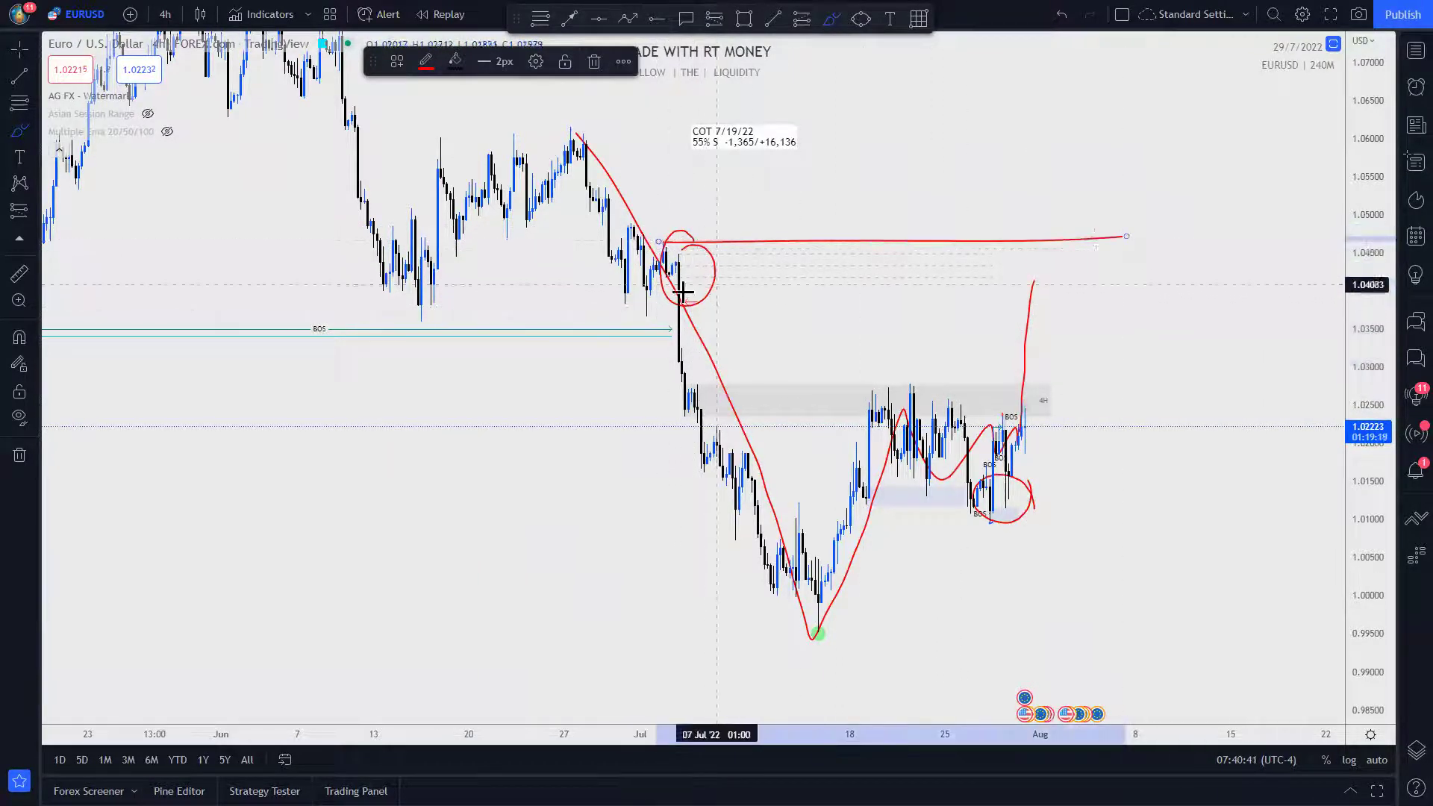
{"action": "left_click_drag", "start_coordinate": [666, 292], "coordinate": [1133, 298]}
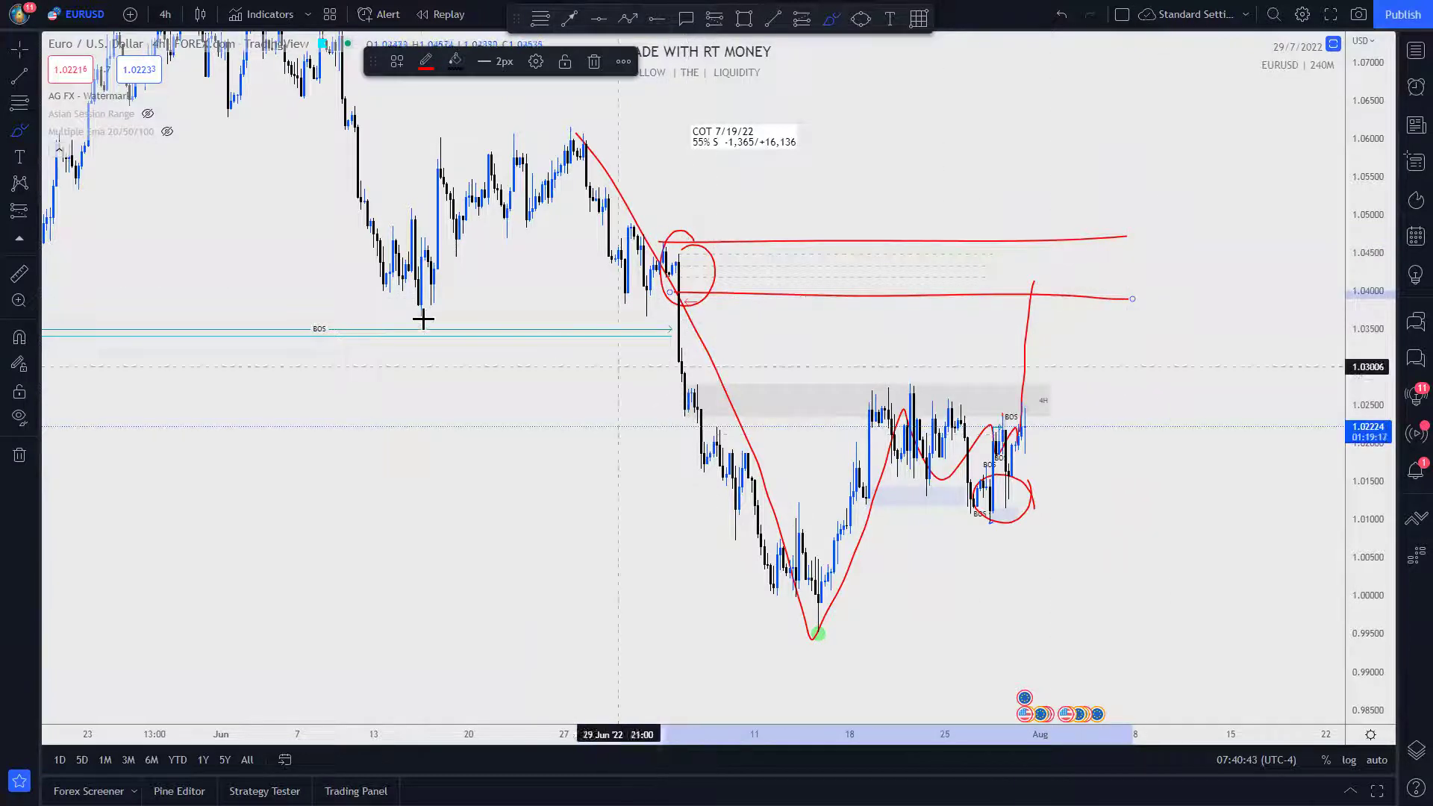
{"action": "mouse_move", "coordinate": [313, 332]}
{"action": "left_mouse_down"}
{"action": "mouse_move", "coordinate": [1225, 320]}
{"action": "mouse_move", "coordinate": [1034, 320]}
{"action": "left_mouse_up"}
{"action": "left_click_drag", "start_coordinate": [764, 314], "coordinate": [415, 318]}
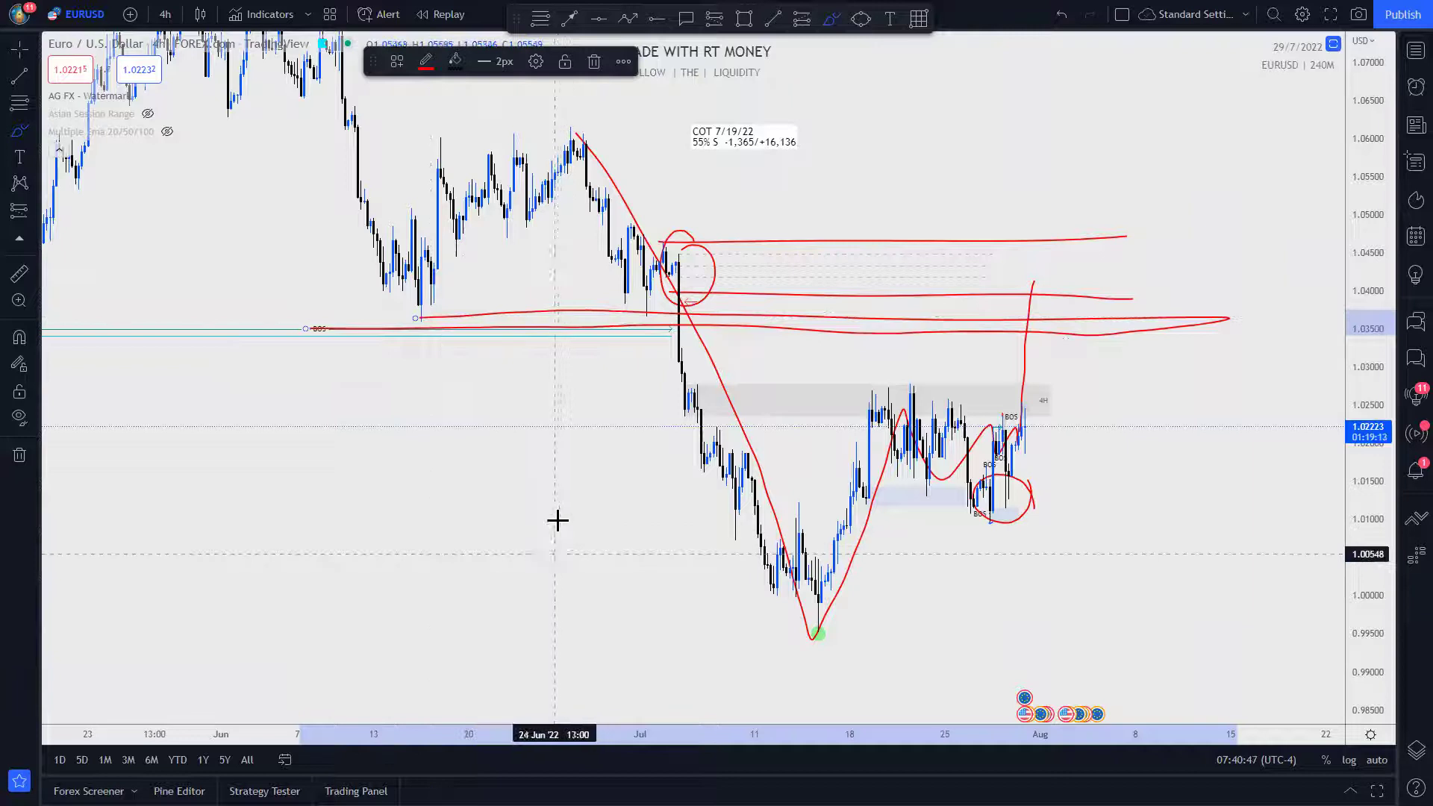
- Brush a projected reversal from the broken lows down to about 1.0100 and undo all the red strokes
{"action": "scroll", "coordinate": [367, 426], "scroll_direction": "down", "scroll_amount": 3}
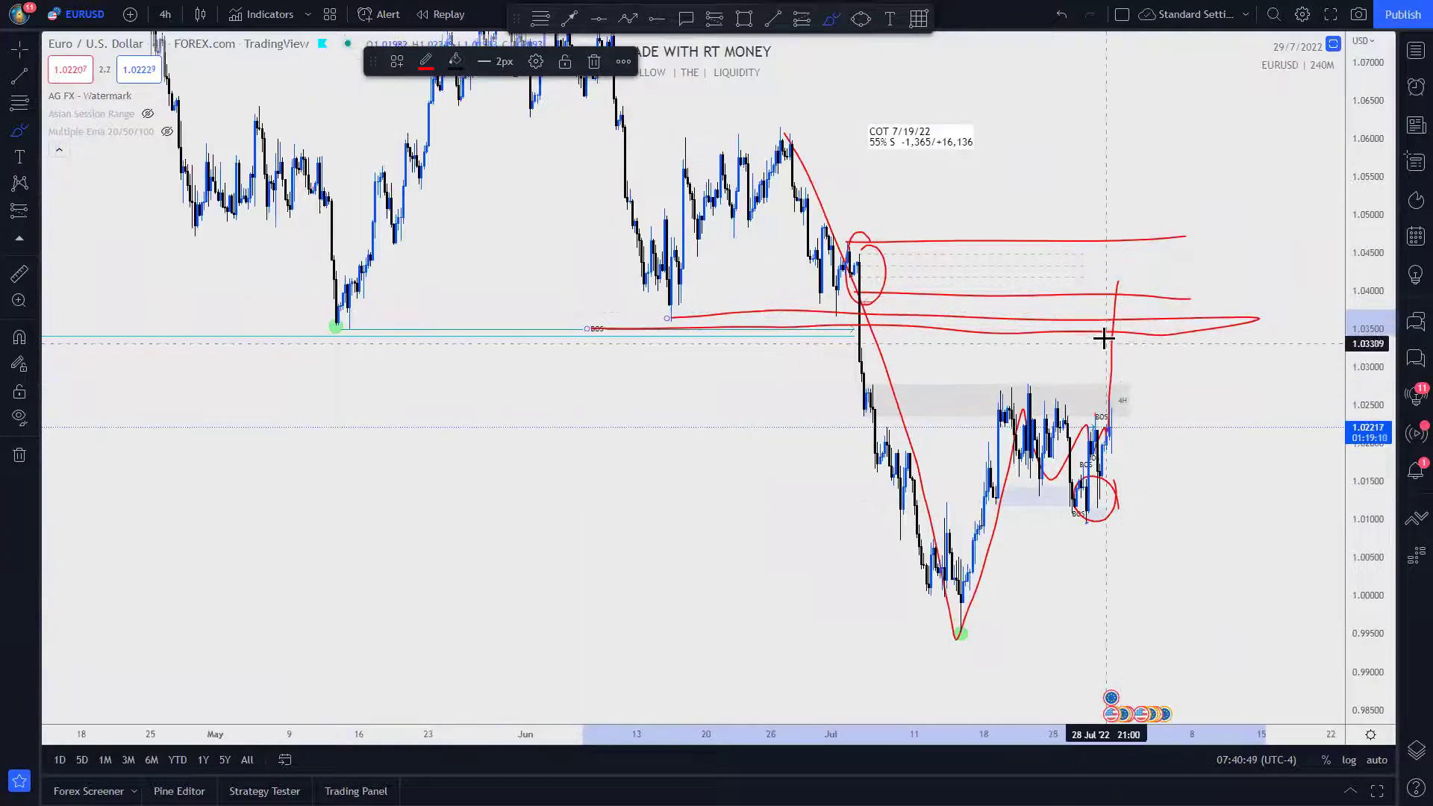
{"action": "mouse_move", "coordinate": [1108, 317]}
{"action": "left_mouse_down"}
{"action": "mouse_move", "coordinate": [1142, 295]}
{"action": "mouse_move", "coordinate": [1168, 323]}
{"action": "mouse_move", "coordinate": [1196, 536]}
{"action": "left_mouse_up"}
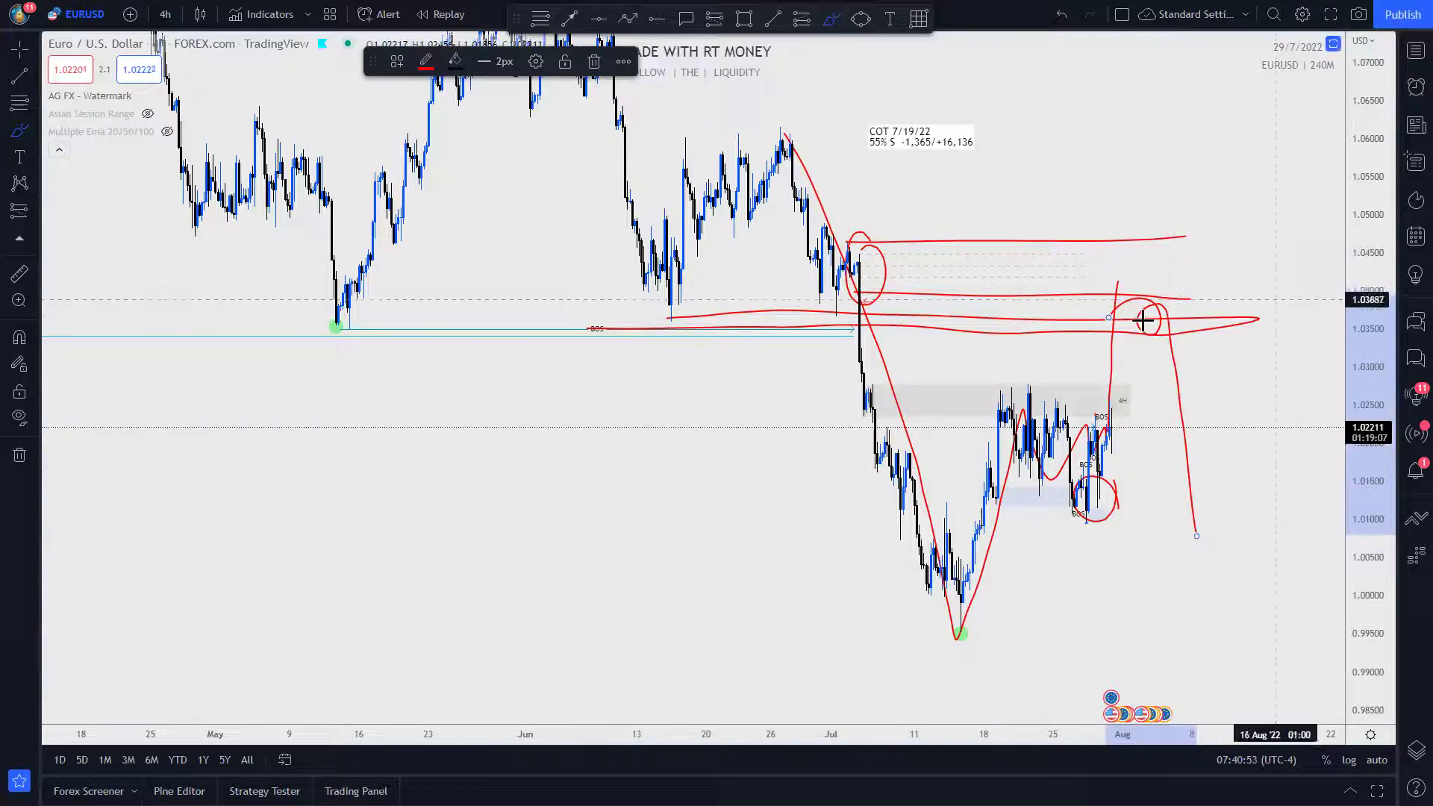
{"action": "key", "text": "ctrl+z"}
{"action": "key", "text": "ctrl+z"}
{"action": "key", "text": "ctrl+z"}
{"action": "key", "text": "ctrl+z"}
{"action": "key", "text": "ctrl+z"}
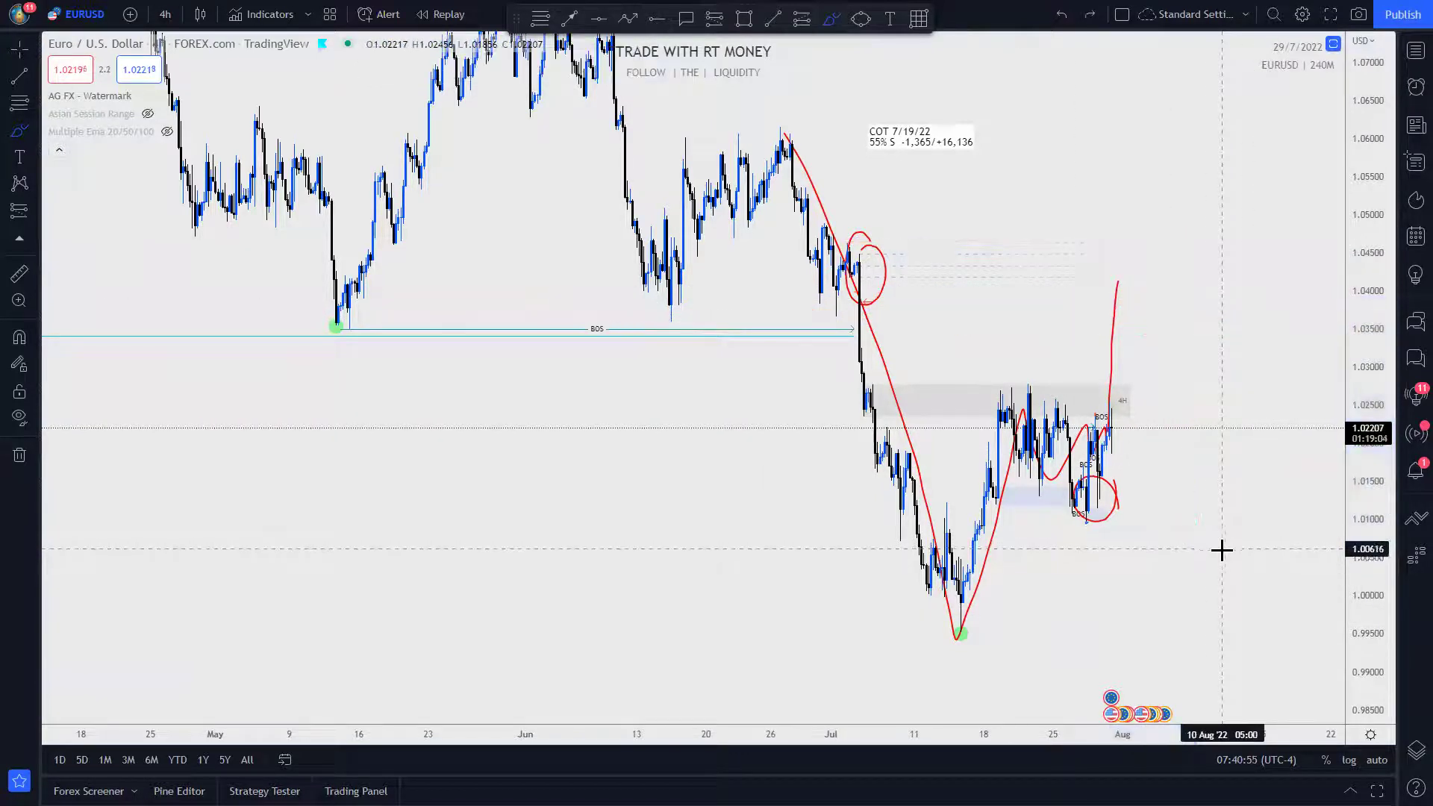
{"action": "key", "text": "ctrl+z"}
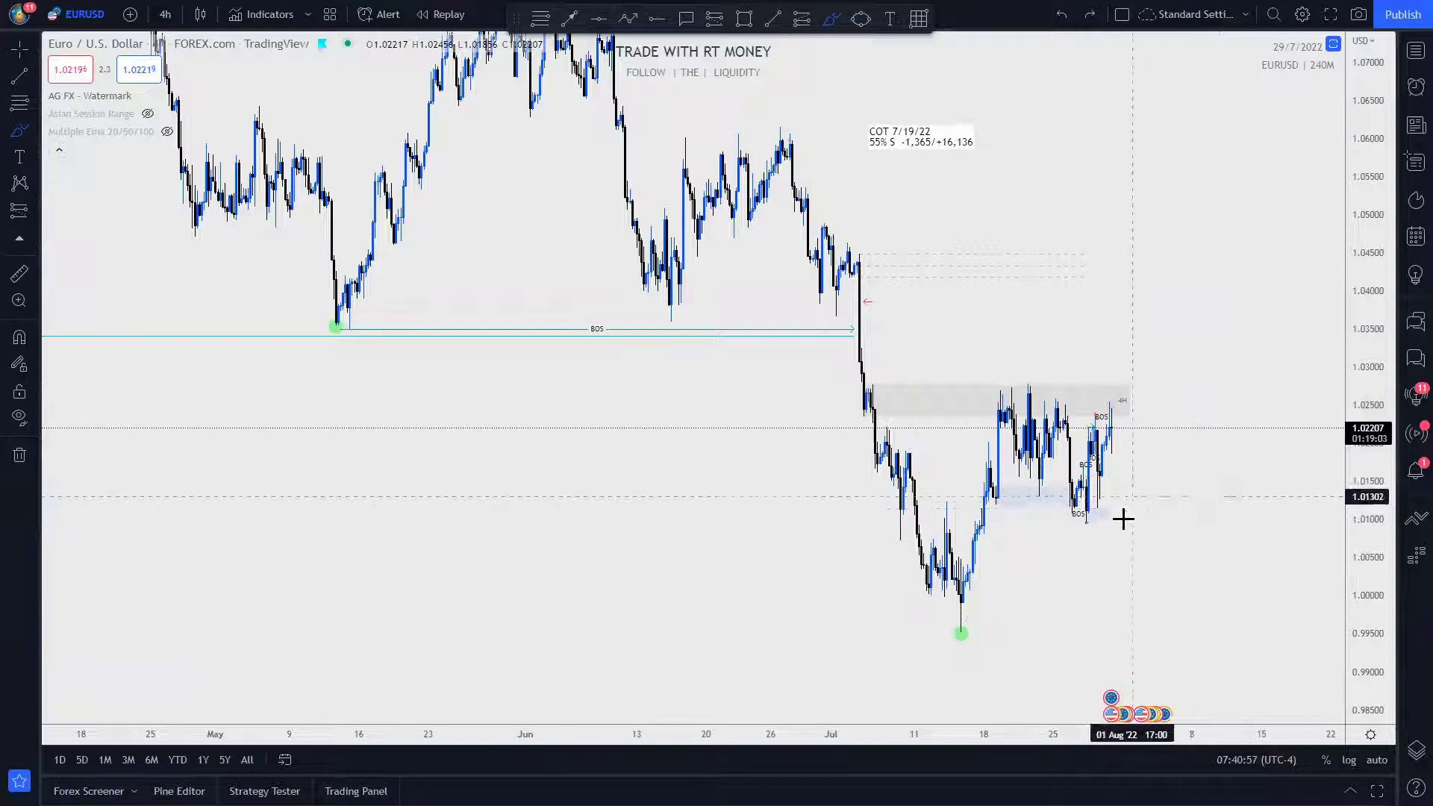
- Circle the late July consolidation in red, underline its low and trace the latest swings inside it
{"action": "scroll", "coordinate": [1129, 497], "scroll_direction": "up", "scroll_amount": 3}
{"action": "mouse_move", "coordinate": [1054, 409]}
{"action": "left_mouse_down"}
{"action": "mouse_move", "coordinate": [848, 387]}
{"action": "mouse_move", "coordinate": [1027, 366]}
{"action": "mouse_move", "coordinate": [993, 489]}
{"action": "mouse_move", "coordinate": [1030, 467]}
{"action": "left_mouse_up"}
{"action": "left_click_drag", "start_coordinate": [872, 502], "coordinate": [1004, 498]}
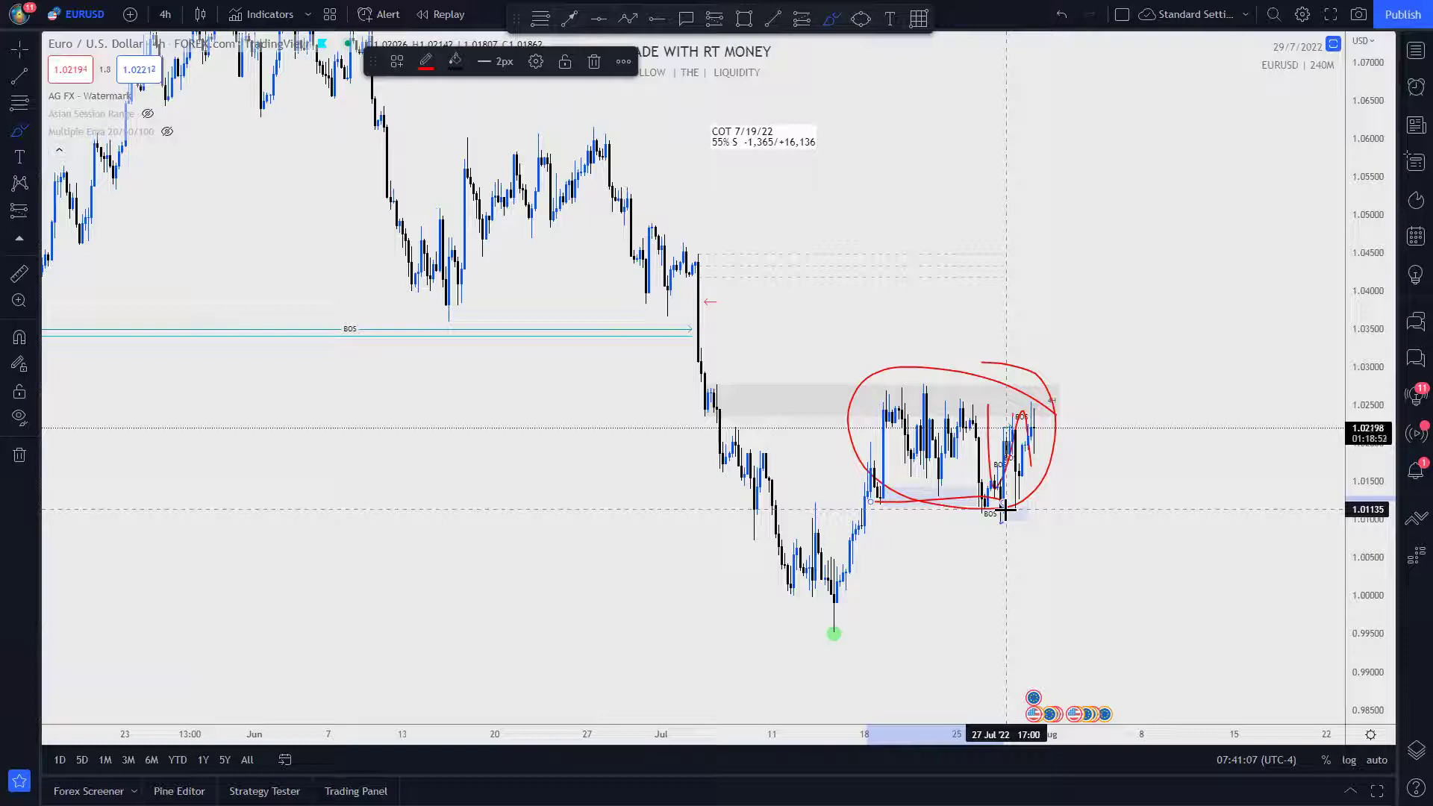
{"action": "left_click_drag", "start_coordinate": [1007, 510], "coordinate": [1018, 490]}
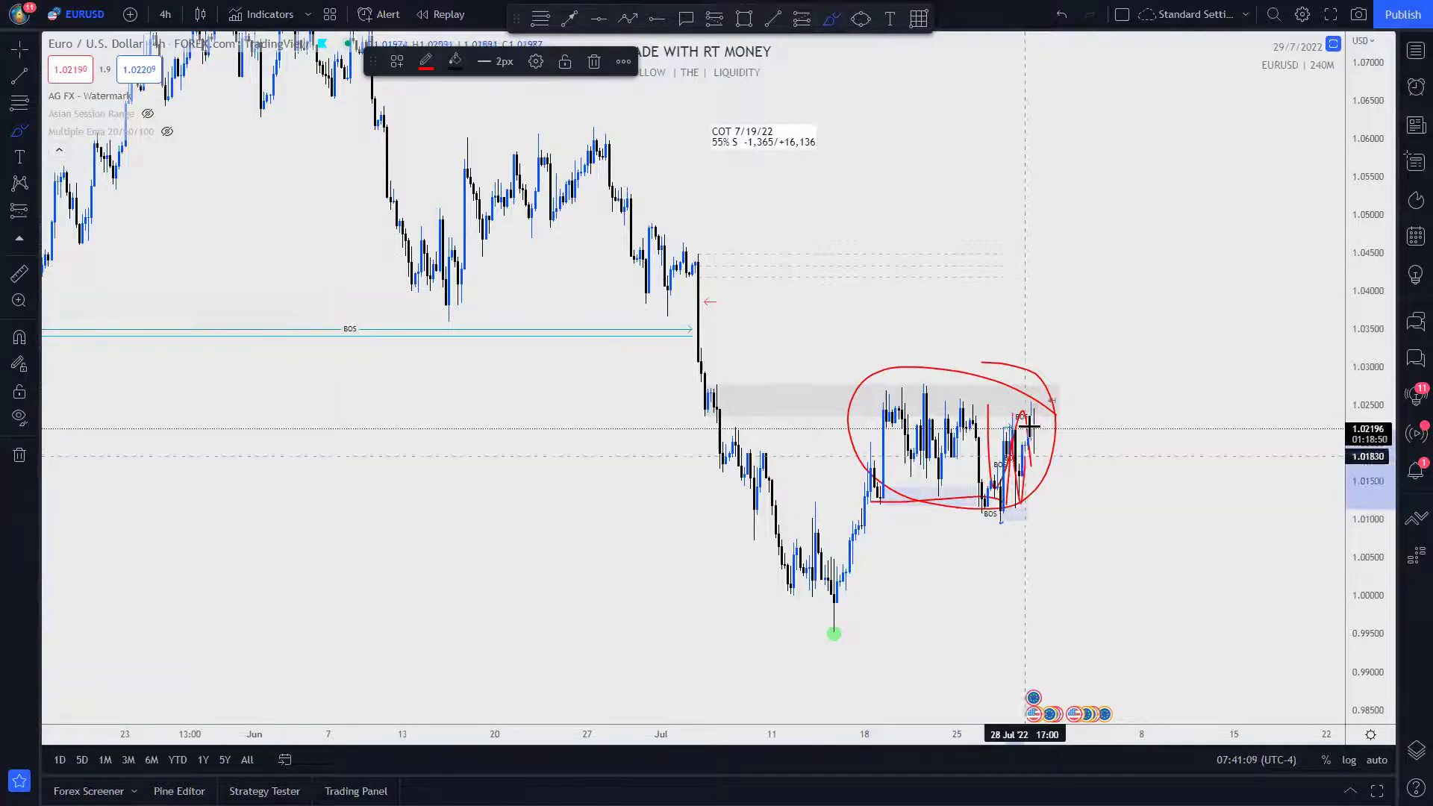
- Brush lines along the top and bottom of the late July range and undo all the red strokes
{"action": "left_click_drag", "start_coordinate": [887, 388], "coordinate": [1078, 387]}
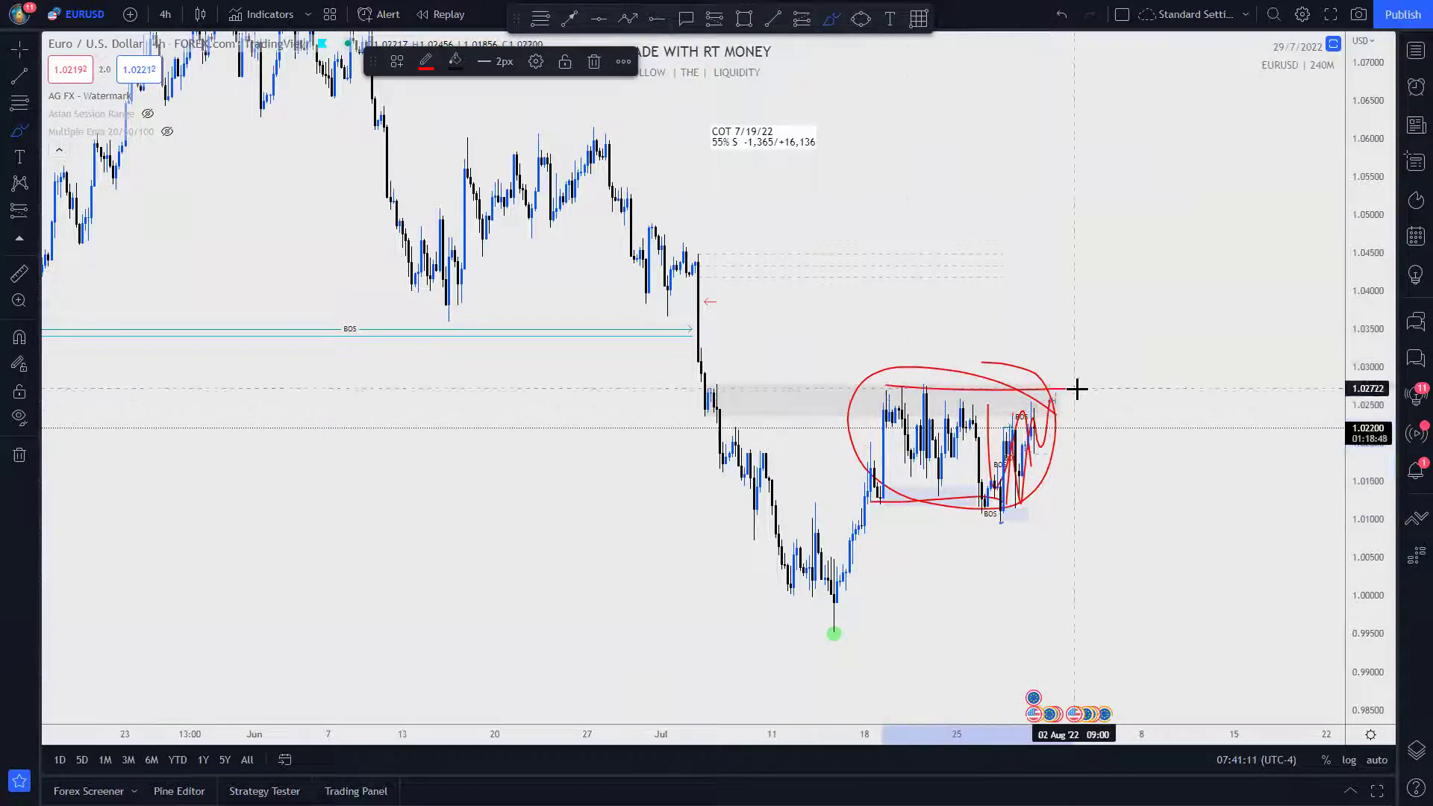
{"action": "left_click_drag", "start_coordinate": [866, 498], "coordinate": [1118, 498]}
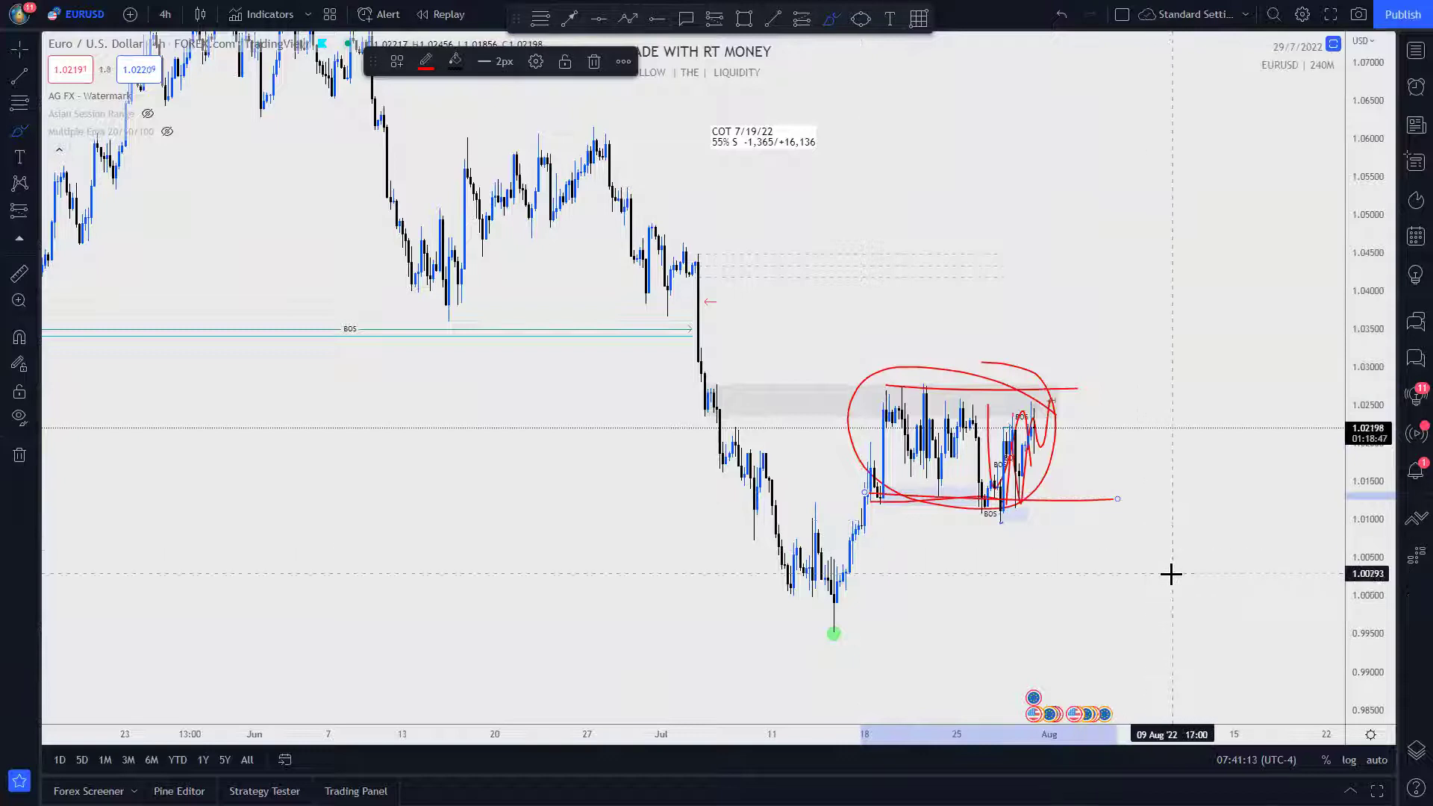
{"action": "left_click", "coordinate": [1171, 574]}
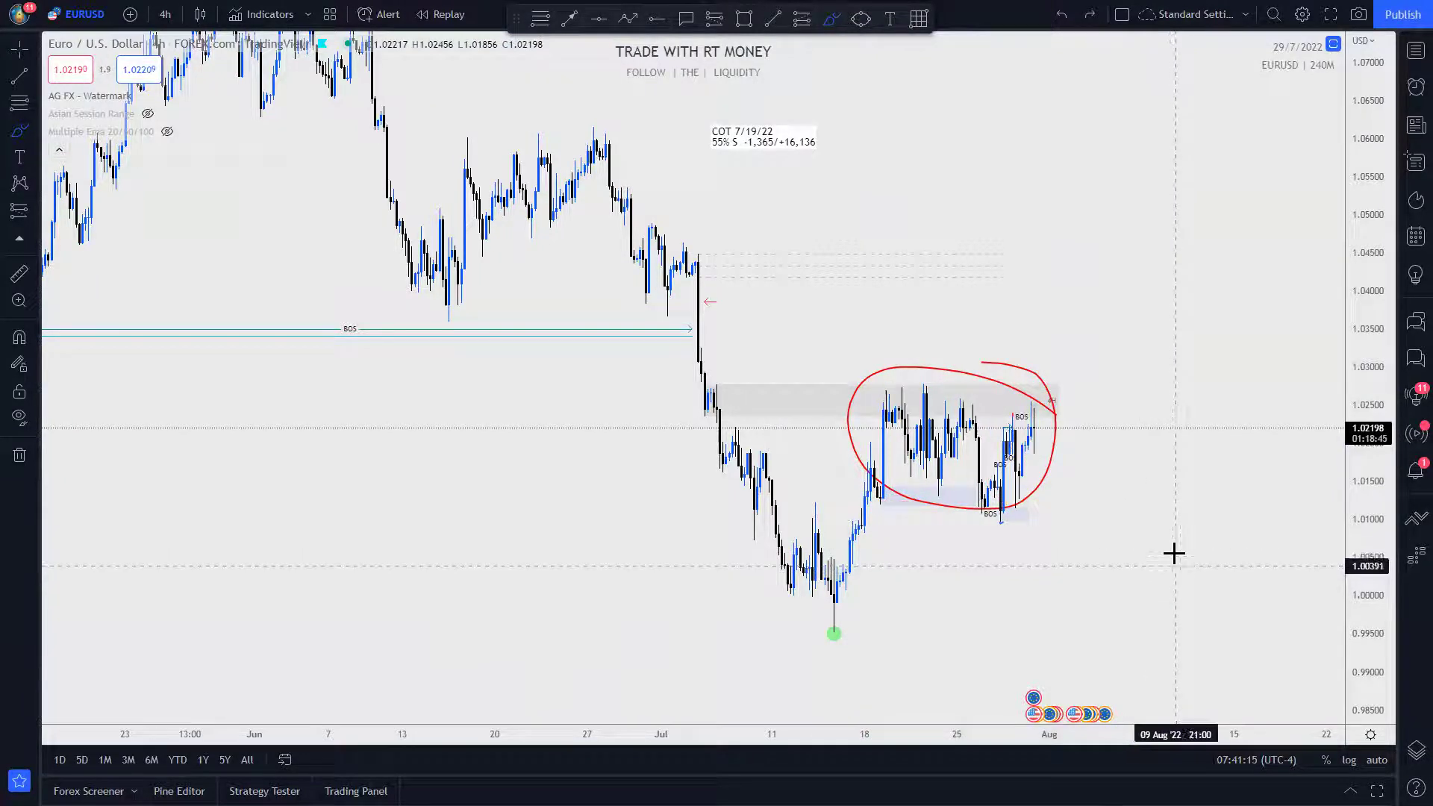
{"action": "key", "text": "ctrl+z"}
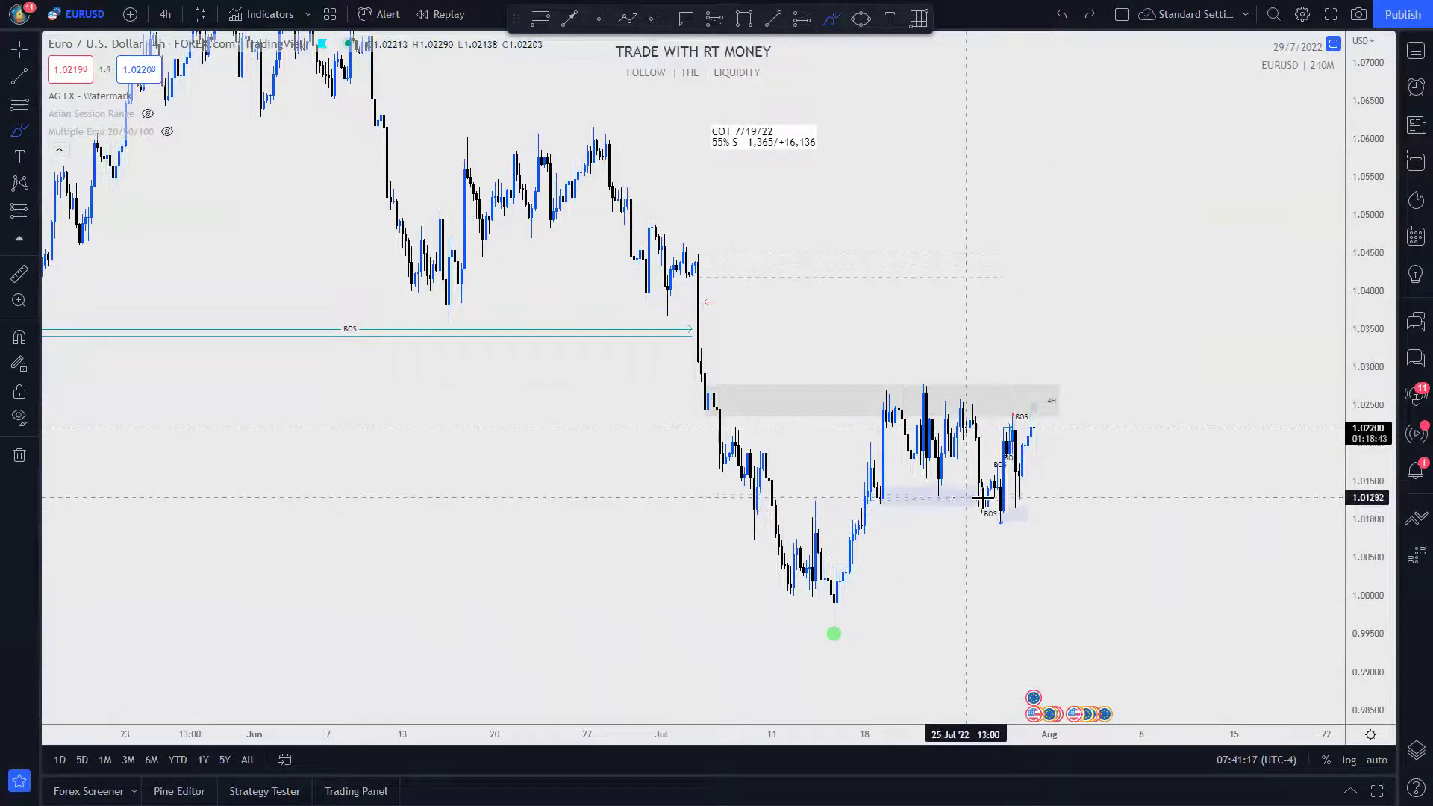
- Sketch a projected drop below demand and a rise above the marked range high that falls to the July low, and undo the strokes
{"action": "left_click_drag", "start_coordinate": [1015, 494], "coordinate": [1071, 611]}
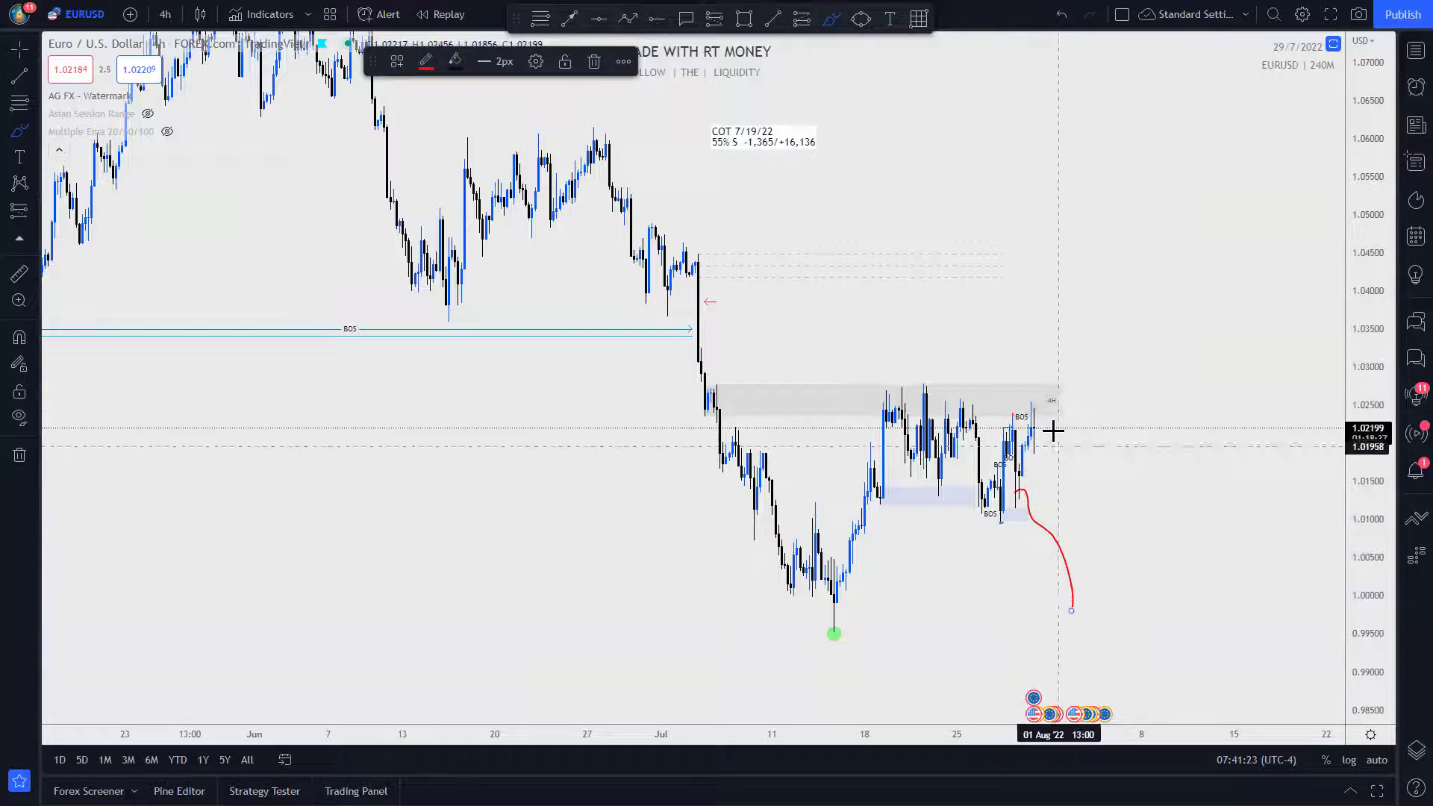
{"action": "left_click_drag", "start_coordinate": [860, 384], "coordinate": [1090, 388]}
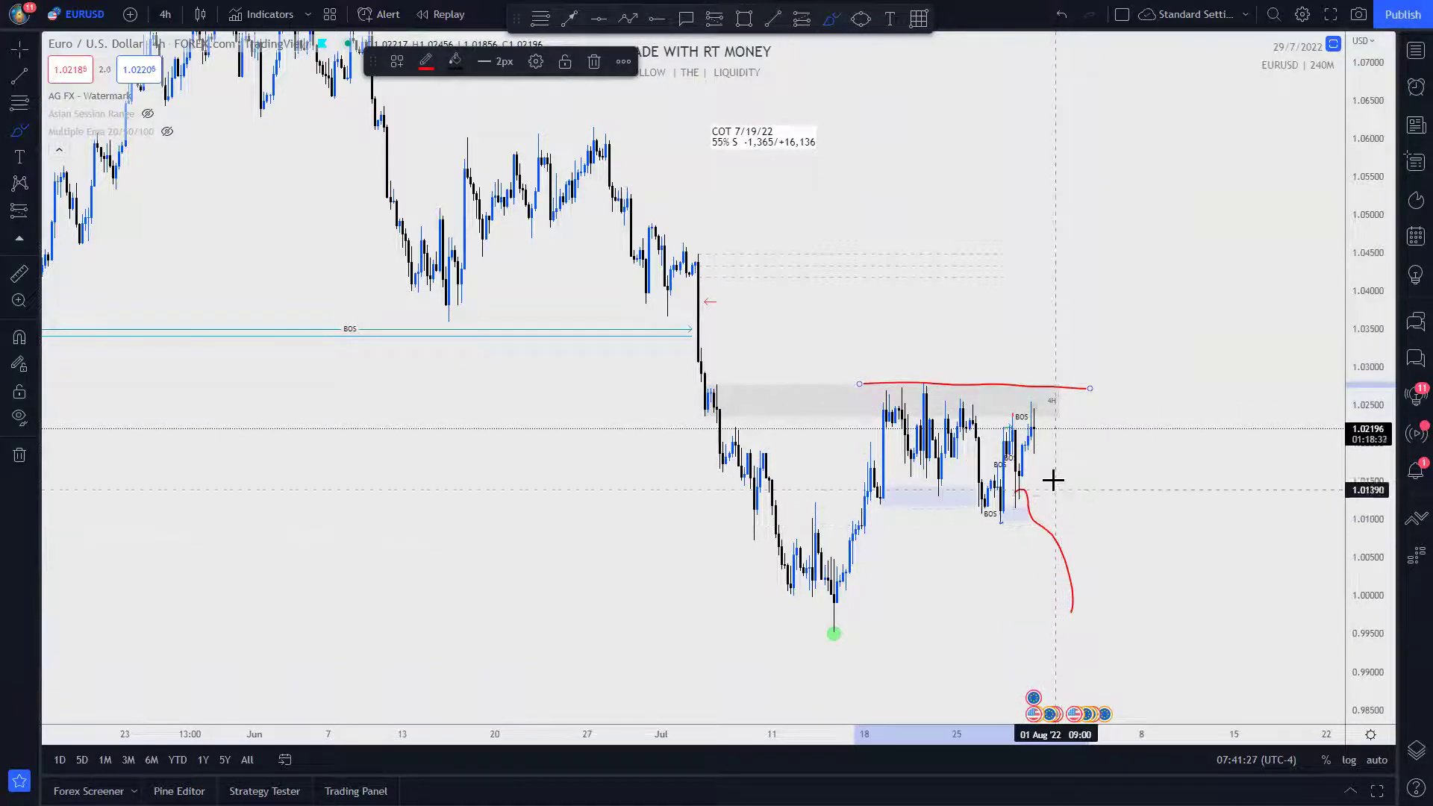
{"action": "mouse_move", "coordinate": [1044, 433]}
{"action": "left_mouse_down"}
{"action": "mouse_move", "coordinate": [1091, 296]}
{"action": "mouse_move", "coordinate": [1138, 631]}
{"action": "left_mouse_up"}
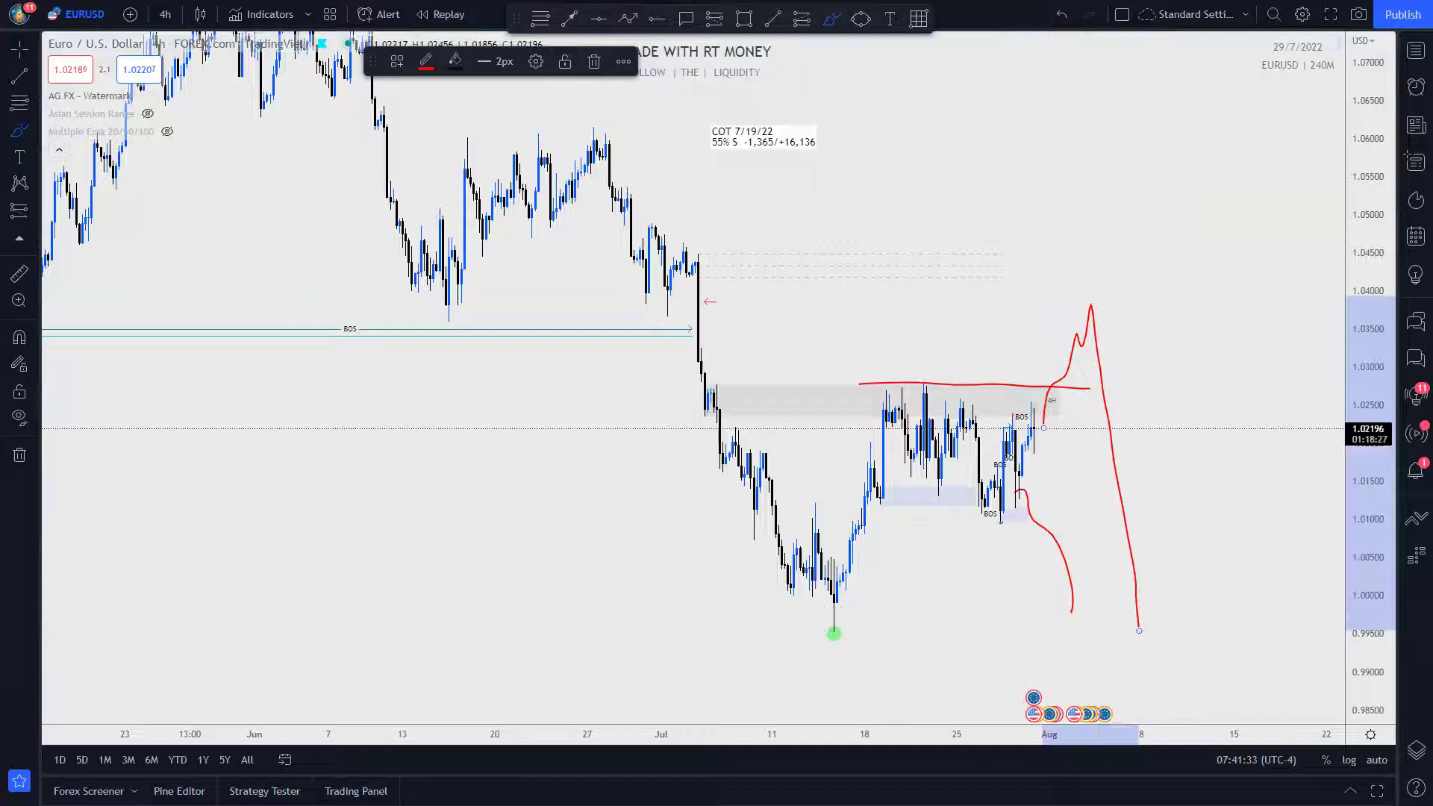
{"action": "key", "text": "ctrl+z"}
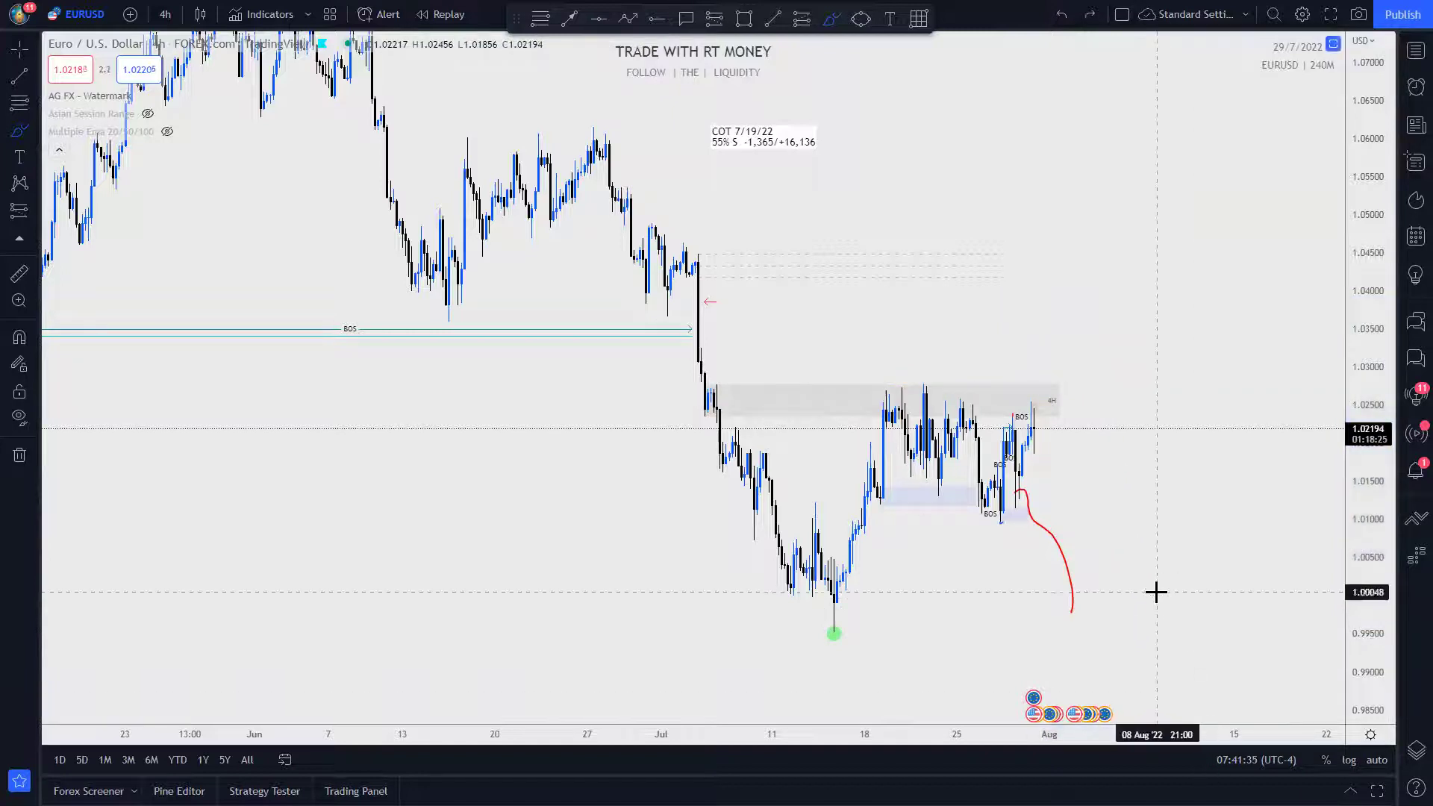
{"action": "key", "text": "ctrl+z"}
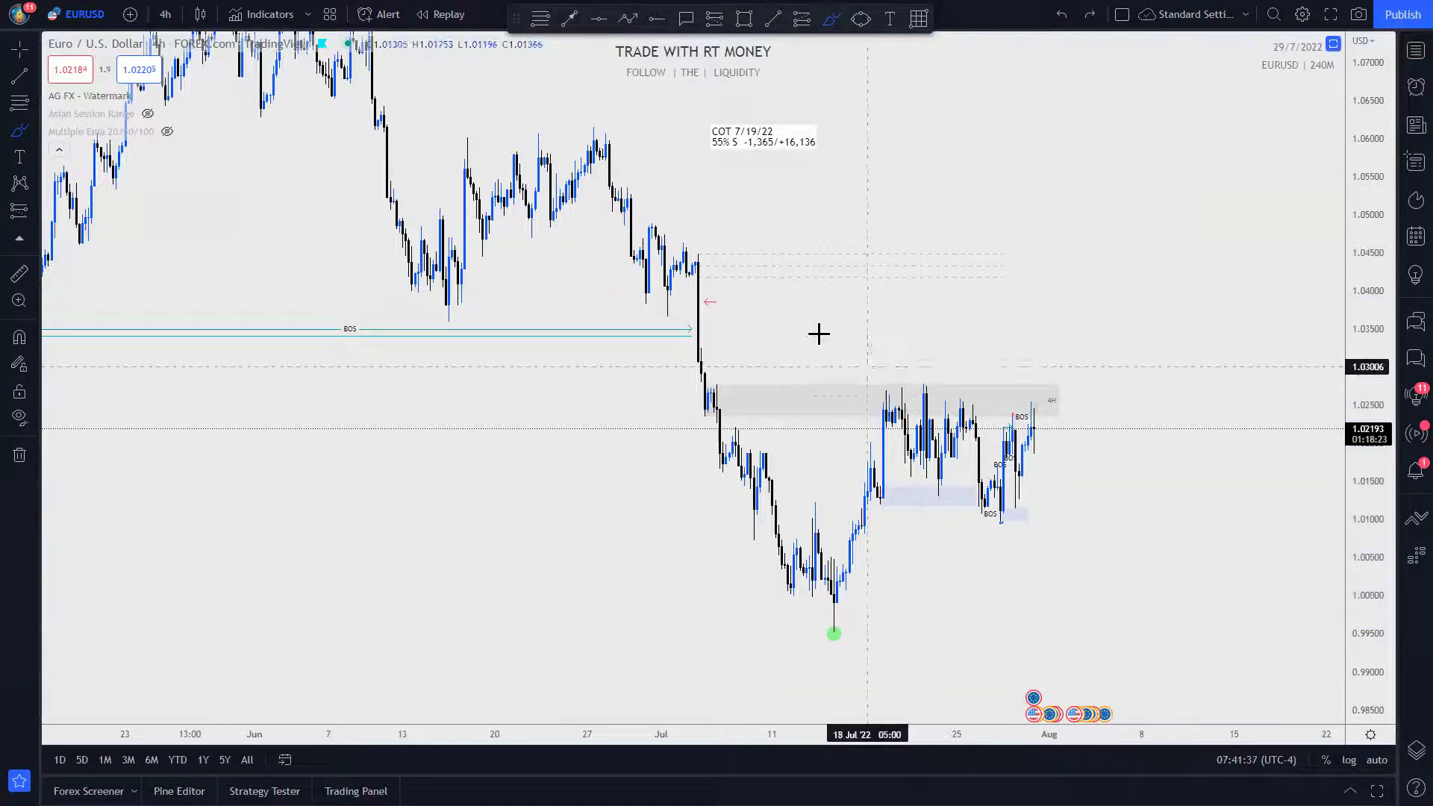
- Outline the early July supply zone in red, circle the drop and the June lows, and brush a line along those lows into August
{"action": "mouse_move", "coordinate": [735, 295]}
{"action": "left_mouse_down"}
{"action": "mouse_move", "coordinate": [692, 329]}
{"action": "mouse_move", "coordinate": [710, 299]}
{"action": "mouse_move", "coordinate": [1100, 284]}
{"action": "left_mouse_up"}
{"action": "left_click_drag", "start_coordinate": [657, 245], "coordinate": [1084, 251]}
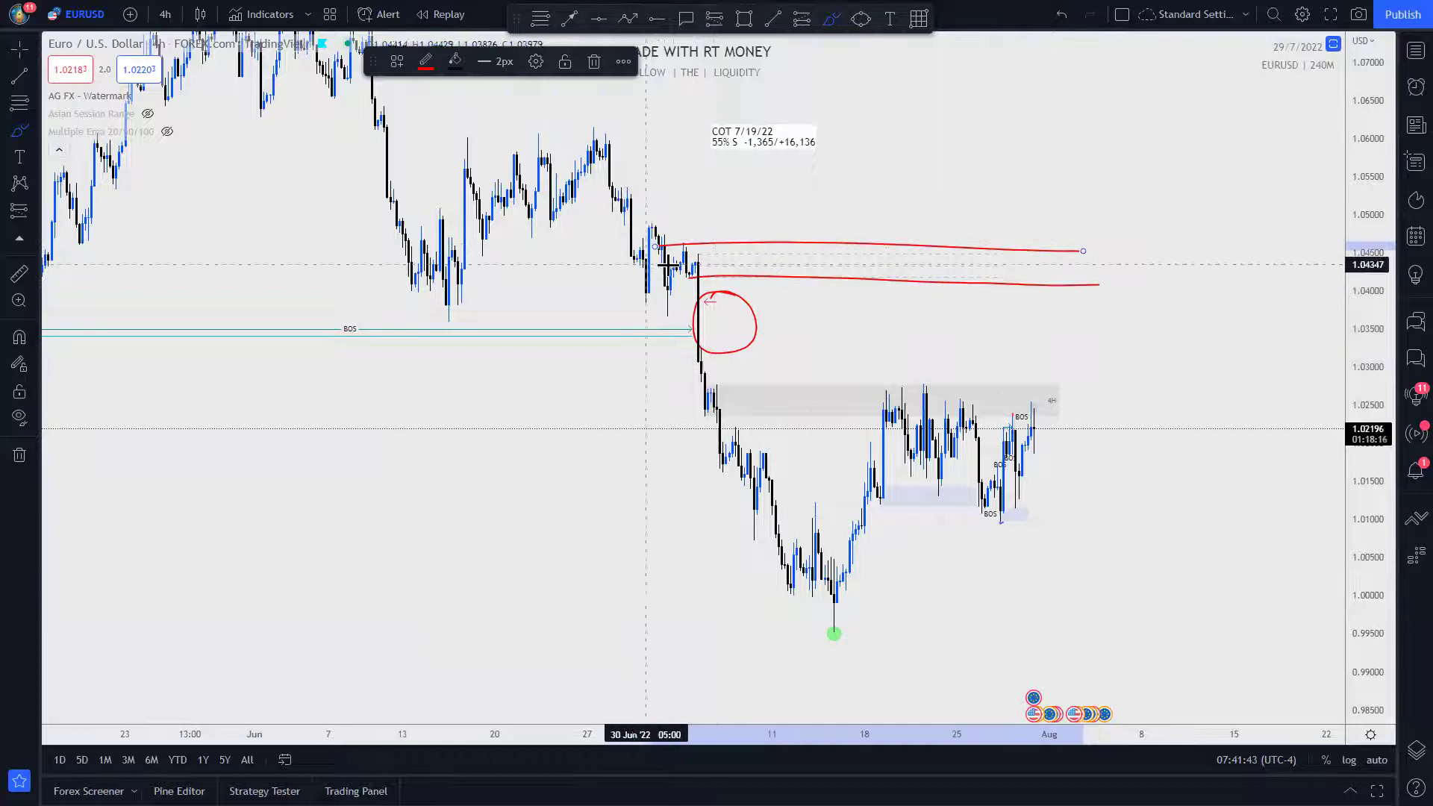
{"action": "mouse_move", "coordinate": [624, 276]}
{"action": "left_mouse_down"}
{"action": "mouse_move", "coordinate": [739, 284]}
{"action": "mouse_move", "coordinate": [655, 312]}
{"action": "mouse_move", "coordinate": [1122, 317]}
{"action": "mouse_move", "coordinate": [630, 307]}
{"action": "mouse_move", "coordinate": [668, 299]}
{"action": "left_mouse_up"}
{"action": "mouse_move", "coordinate": [466, 300]}
{"action": "left_mouse_down"}
{"action": "mouse_move", "coordinate": [442, 307]}
{"action": "mouse_move", "coordinate": [1277, 315]}
{"action": "left_mouse_up"}
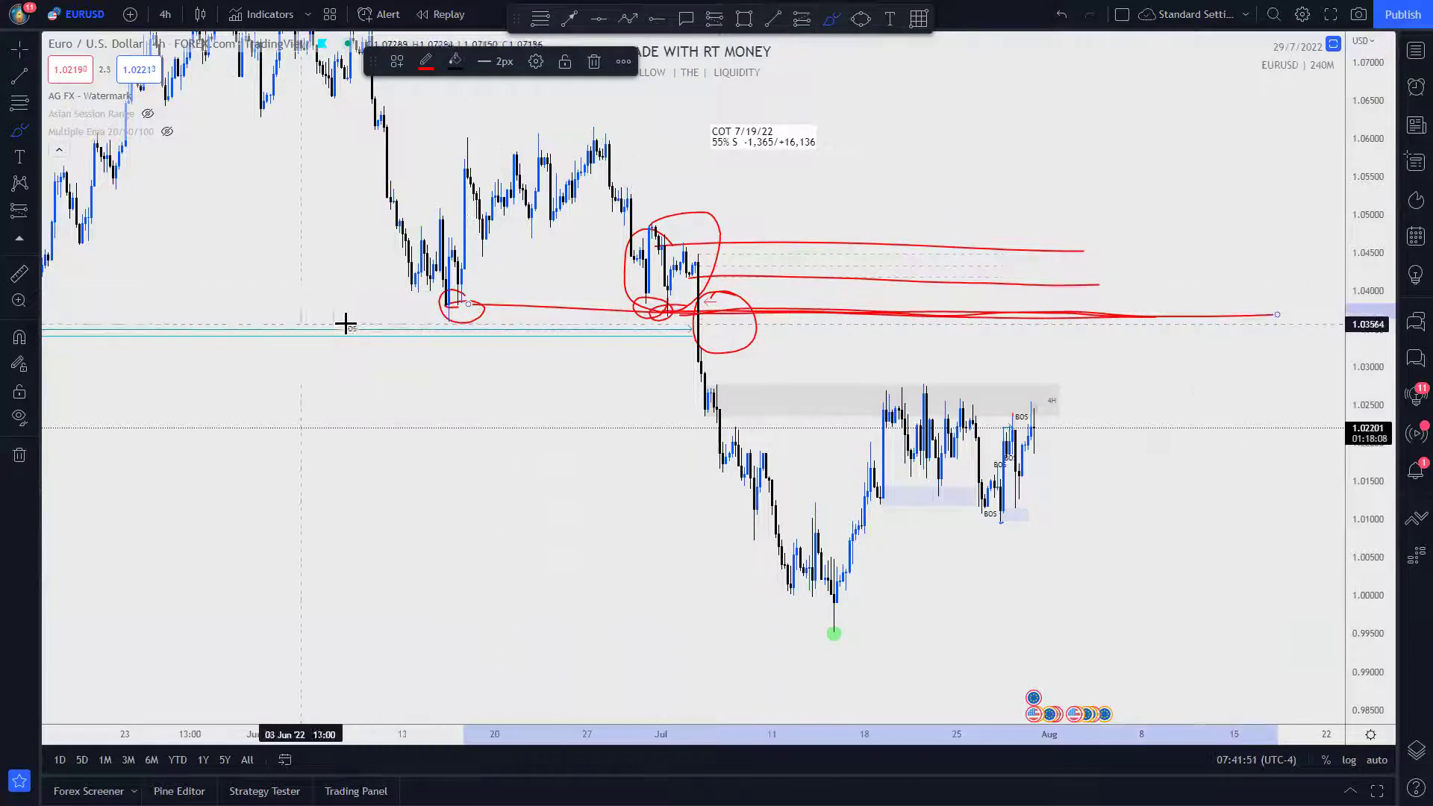
- Circle the early June BOS label in red, brush a line beneath it into August, and undo all the red strokes
{"action": "mouse_move", "coordinate": [353, 306]}
{"action": "left_mouse_down"}
{"action": "mouse_move", "coordinate": [374, 355]}
{"action": "mouse_move", "coordinate": [364, 317]}
{"action": "left_mouse_up"}
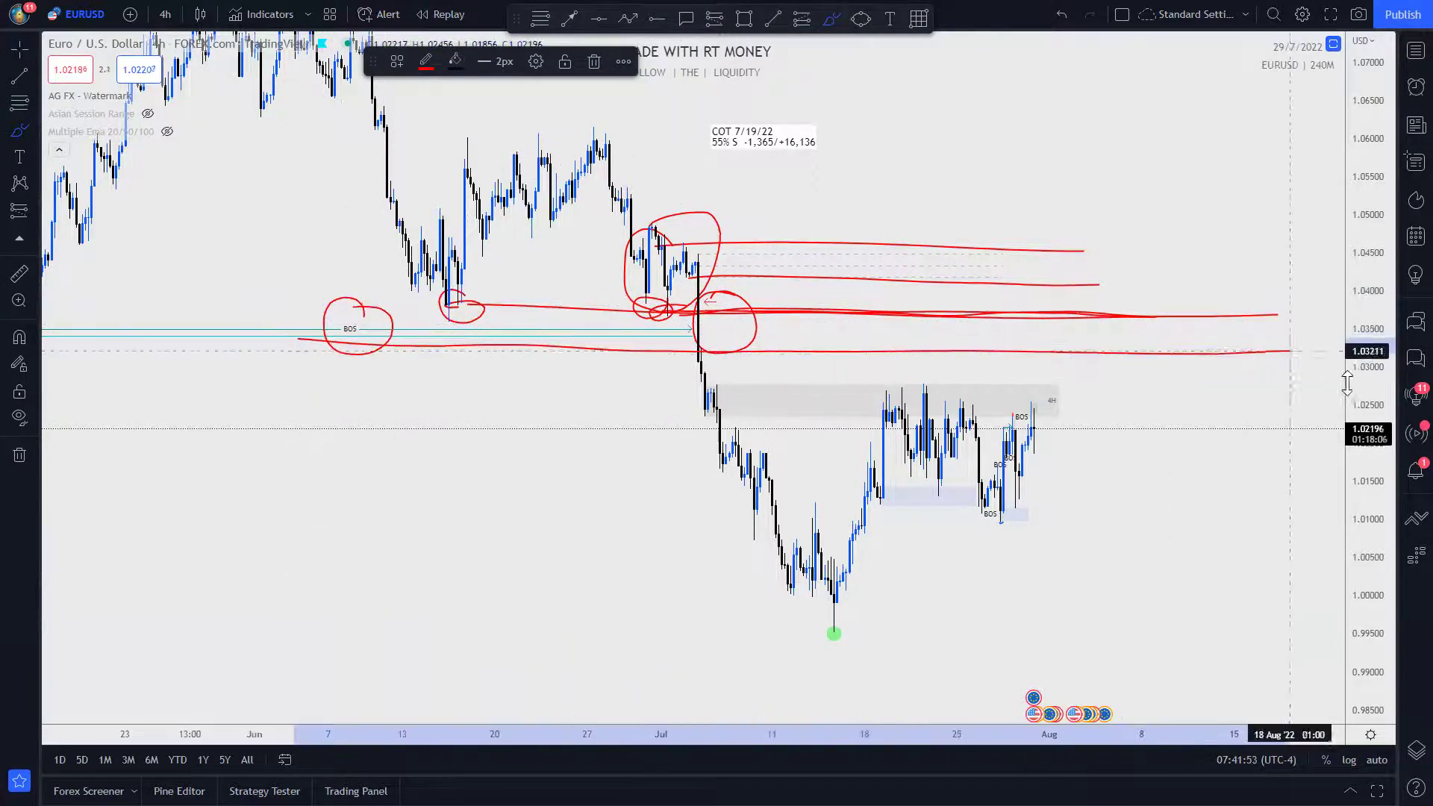
{"action": "key", "text": "ctrl+z"}
{"action": "key", "text": "ctrl+z"}
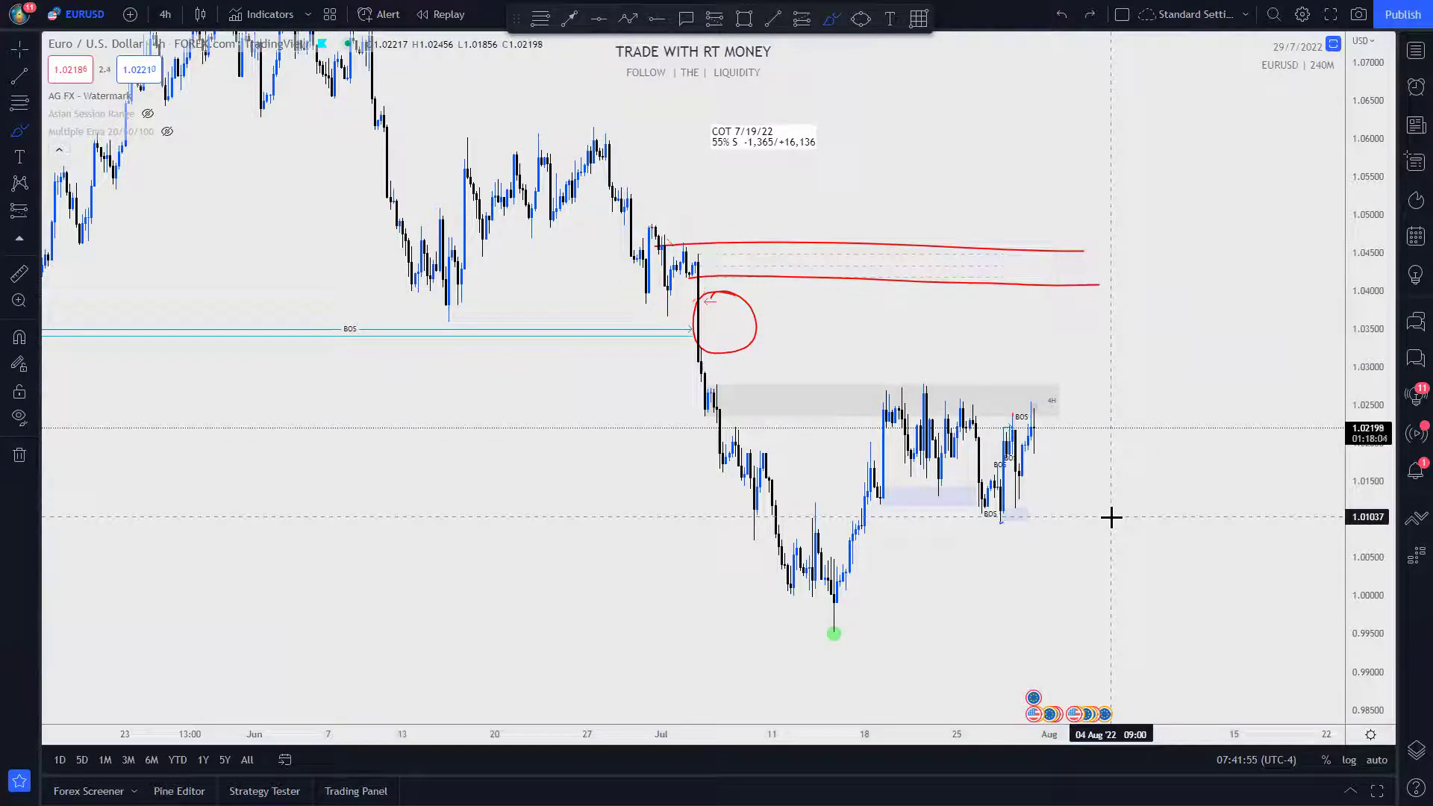
{"action": "key", "text": "ctrl+z"}
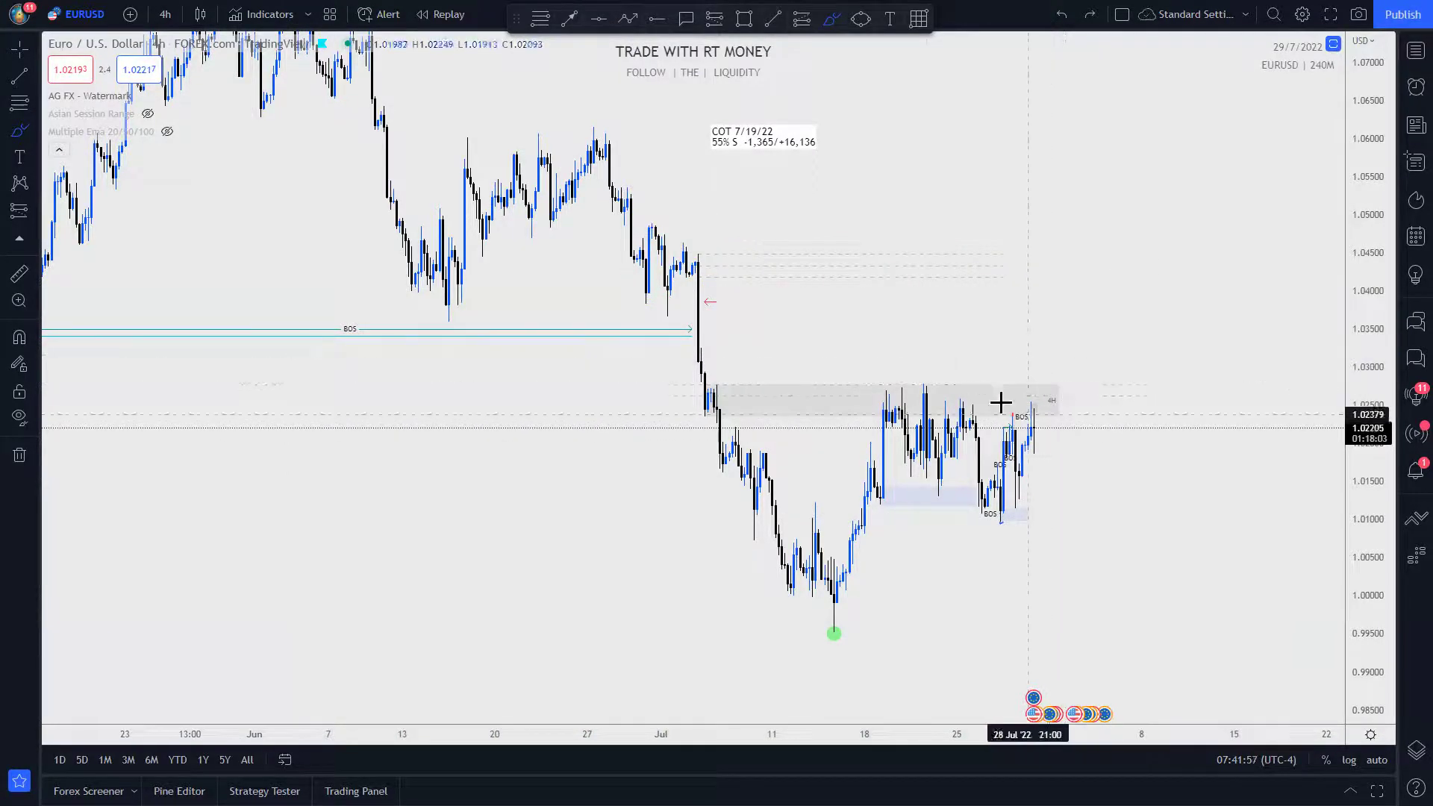
- Brush a red line along the late July highs above the grey supply zone and delete it
{"action": "left_click_drag", "start_coordinate": [857, 389], "coordinate": [1090, 373]}
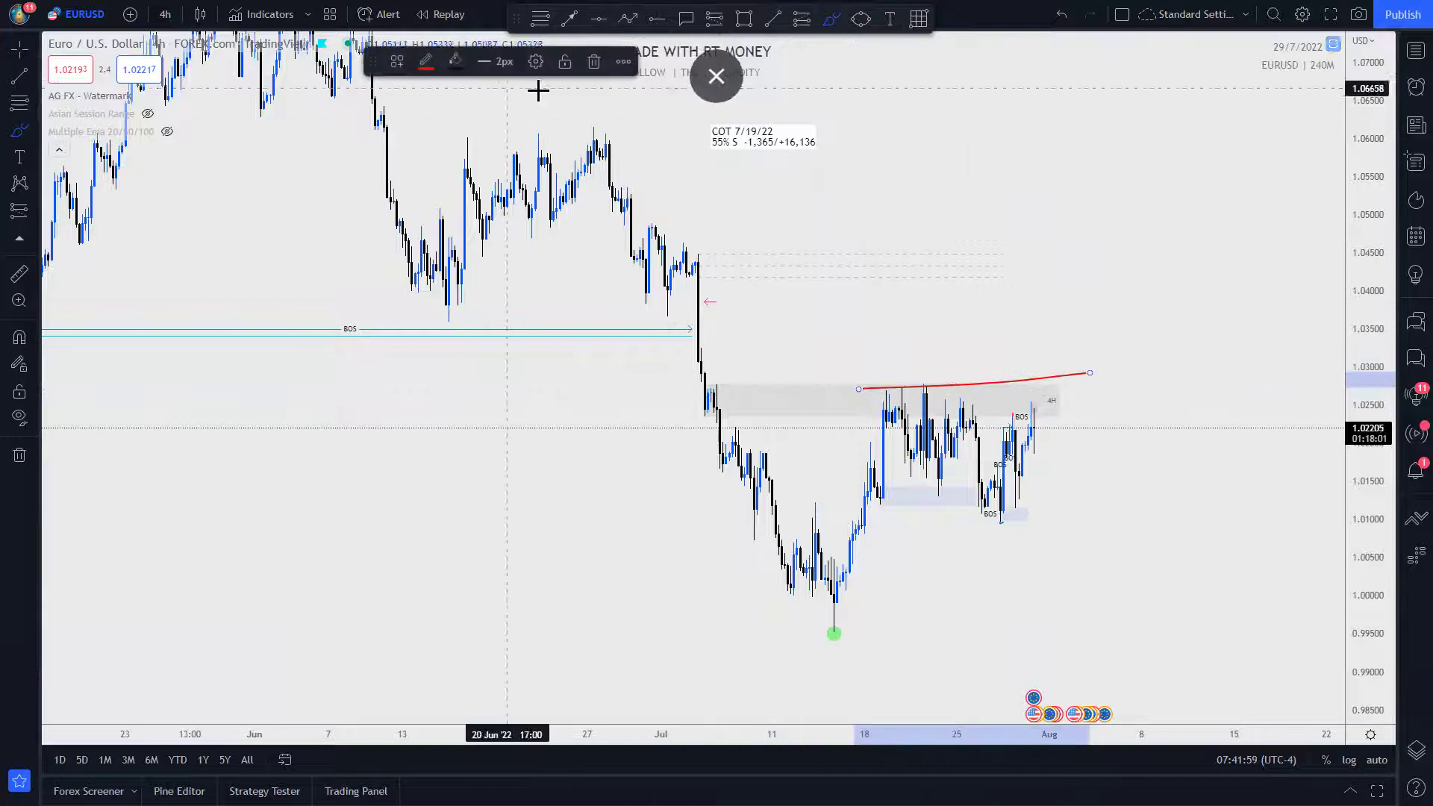
{"action": "left_click", "coordinate": [590, 61]}
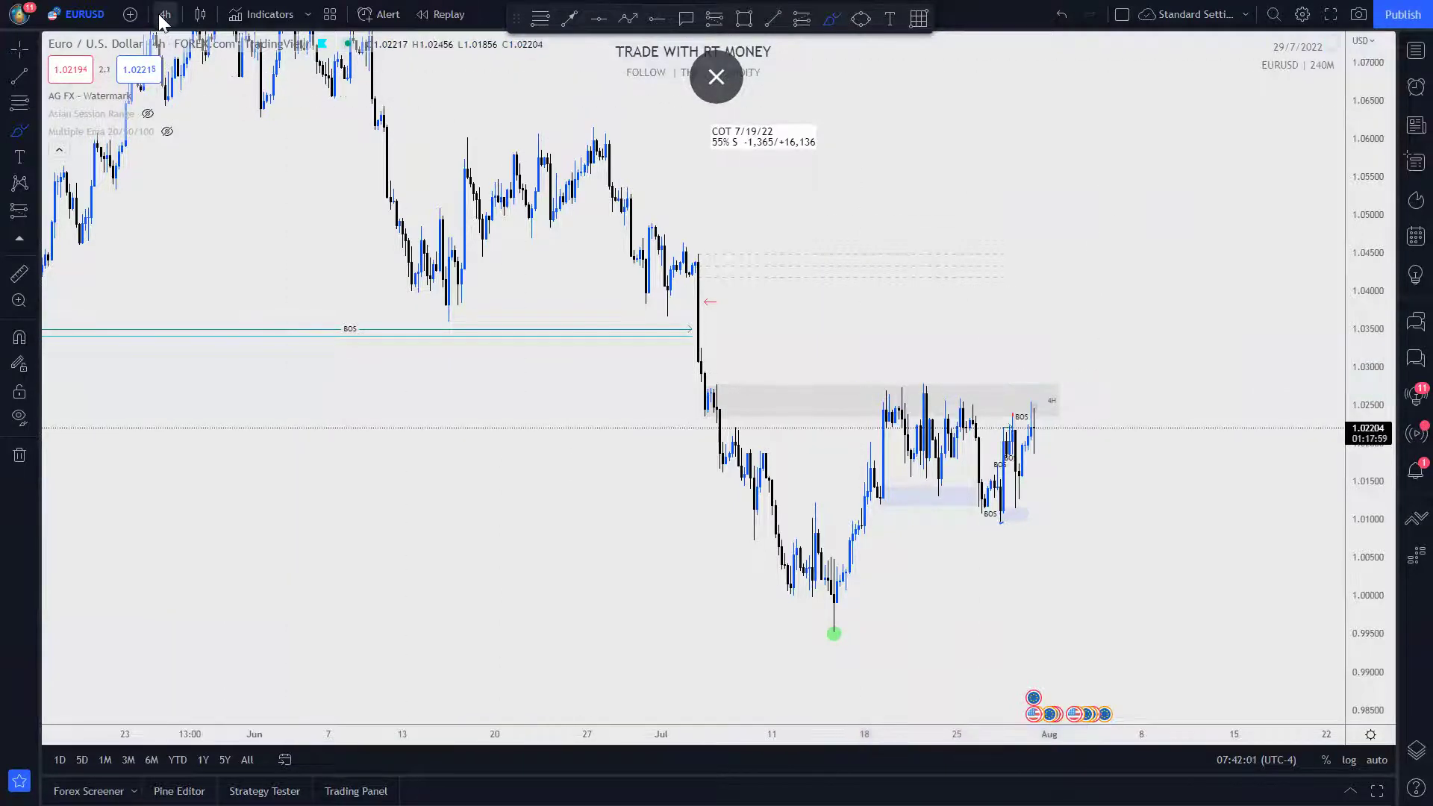
- Switch the chart to the 15-minute timeframe and stretch the price scale to frame the 25–29 July price action
{"action": "left_click", "coordinate": [167, 15]}
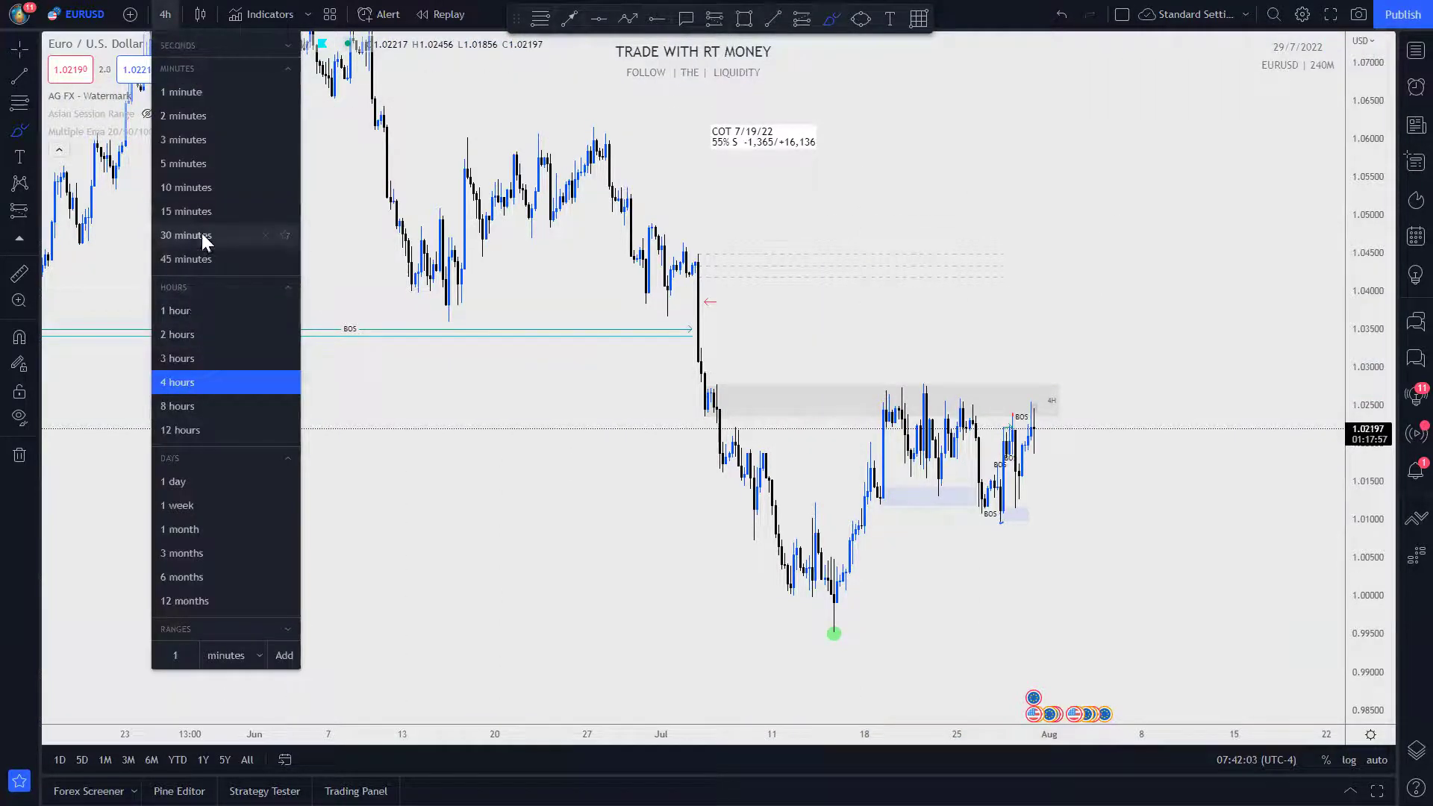
{"action": "left_click", "coordinate": [200, 206]}
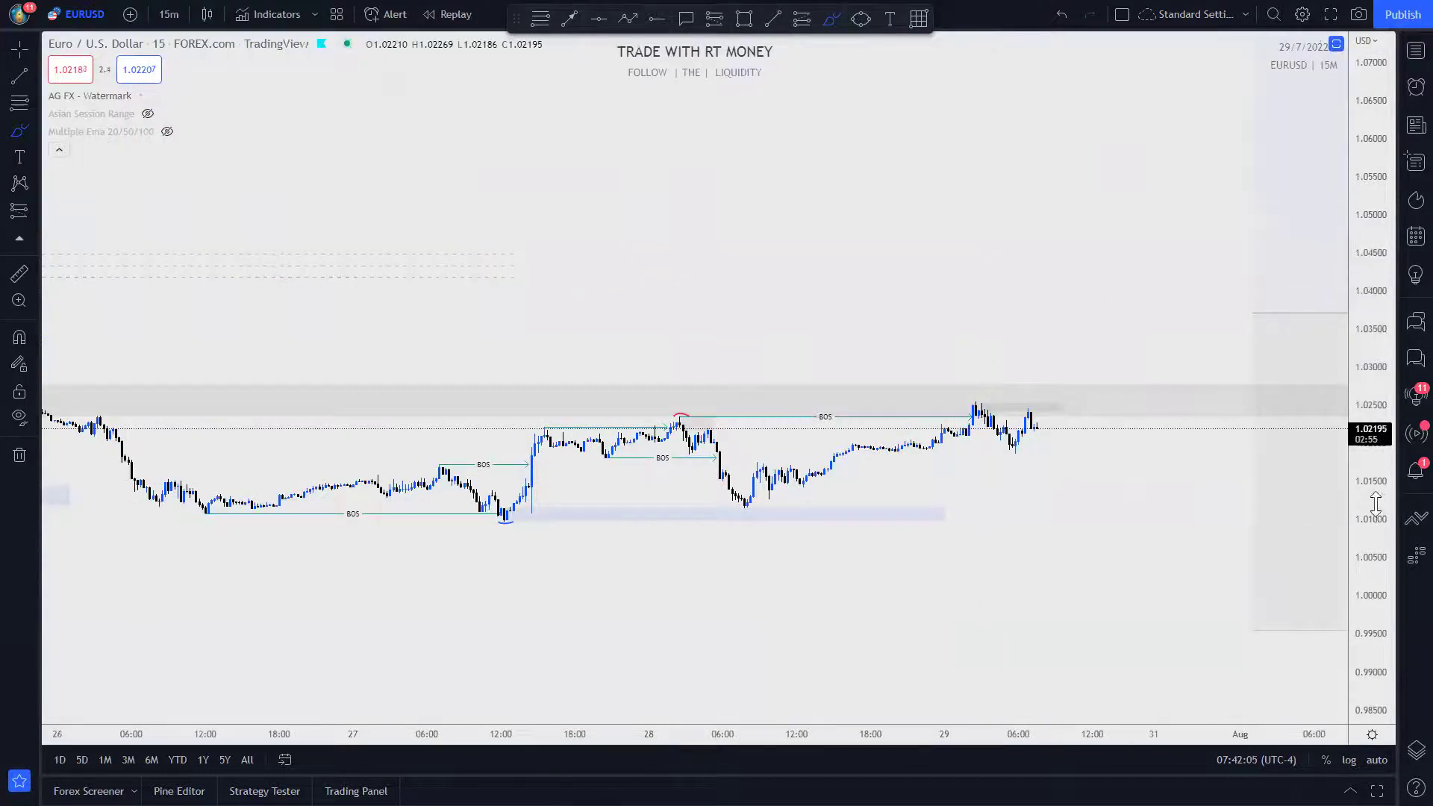
{"action": "scroll", "coordinate": [1270, 438], "scroll_direction": "down", "scroll_amount": 5}
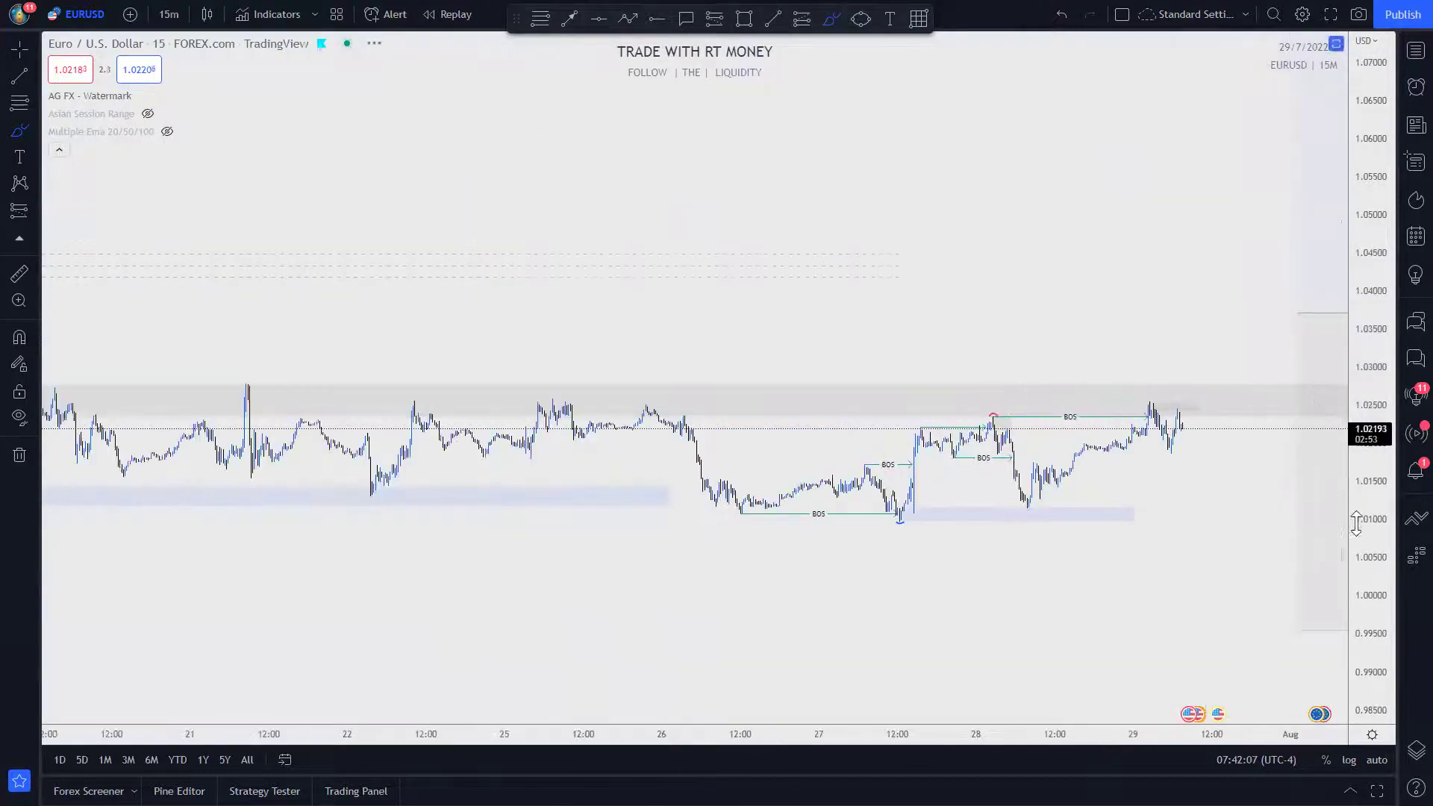
{"action": "left_click_drag", "start_coordinate": [1356, 524], "coordinate": [1364, 74]}
{"action": "left_click_drag", "start_coordinate": [1105, 307], "coordinate": [857, 142]}
{"action": "left_click_drag", "start_coordinate": [1372, 468], "coordinate": [1368, 295]}
{"action": "left_click_drag", "start_coordinate": [1052, 425], "coordinate": [1168, 416]}
{"action": "scroll", "coordinate": [934, 474], "scroll_direction": "up", "scroll_amount": 5}
{"action": "scroll", "coordinate": [900, 487], "scroll_direction": "down", "scroll_amount": 2}
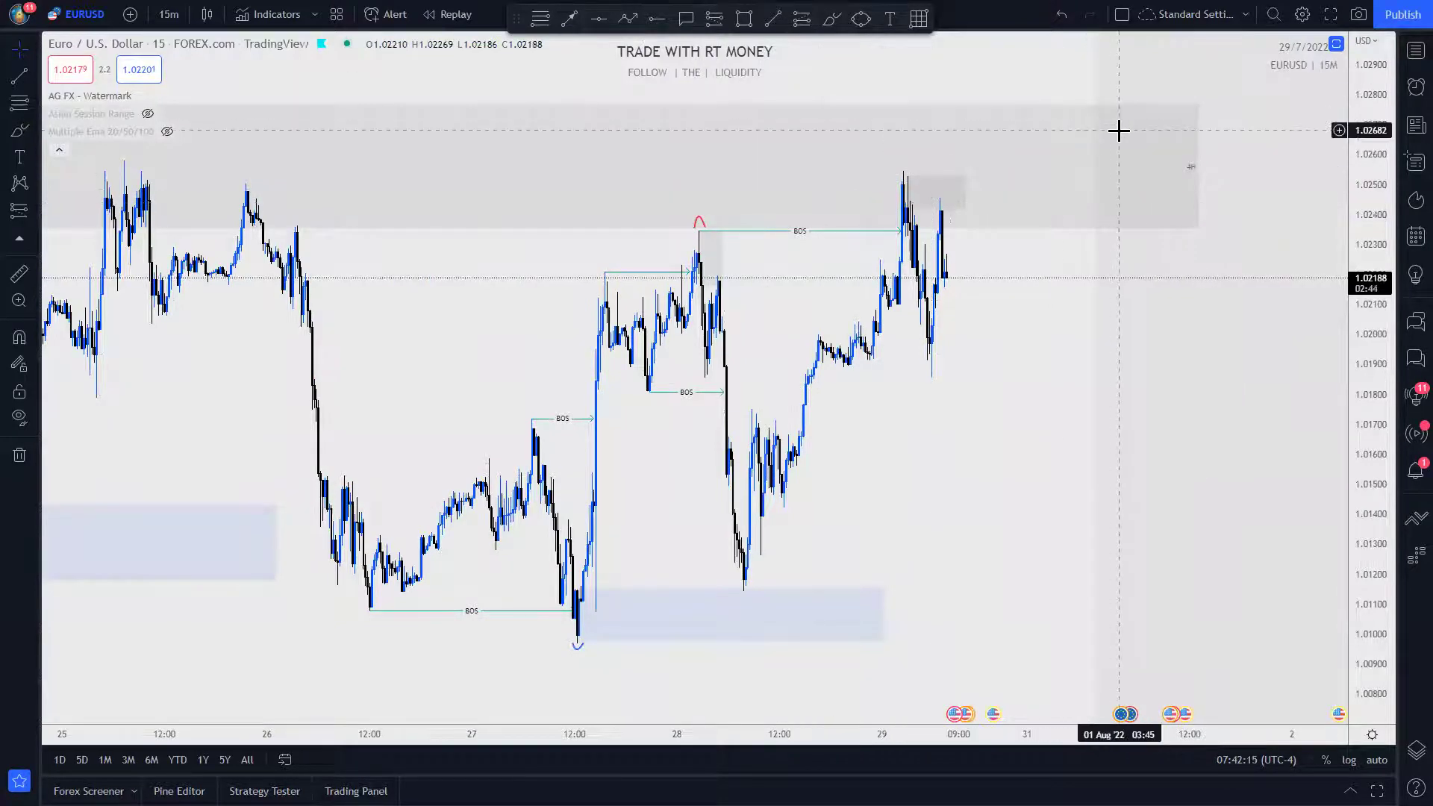
{"action": "scroll", "coordinate": [996, 413], "scroll_direction": "up", "scroll_amount": 2}
{"action": "left_click_drag", "start_coordinate": [874, 442], "coordinate": [1129, 458]}
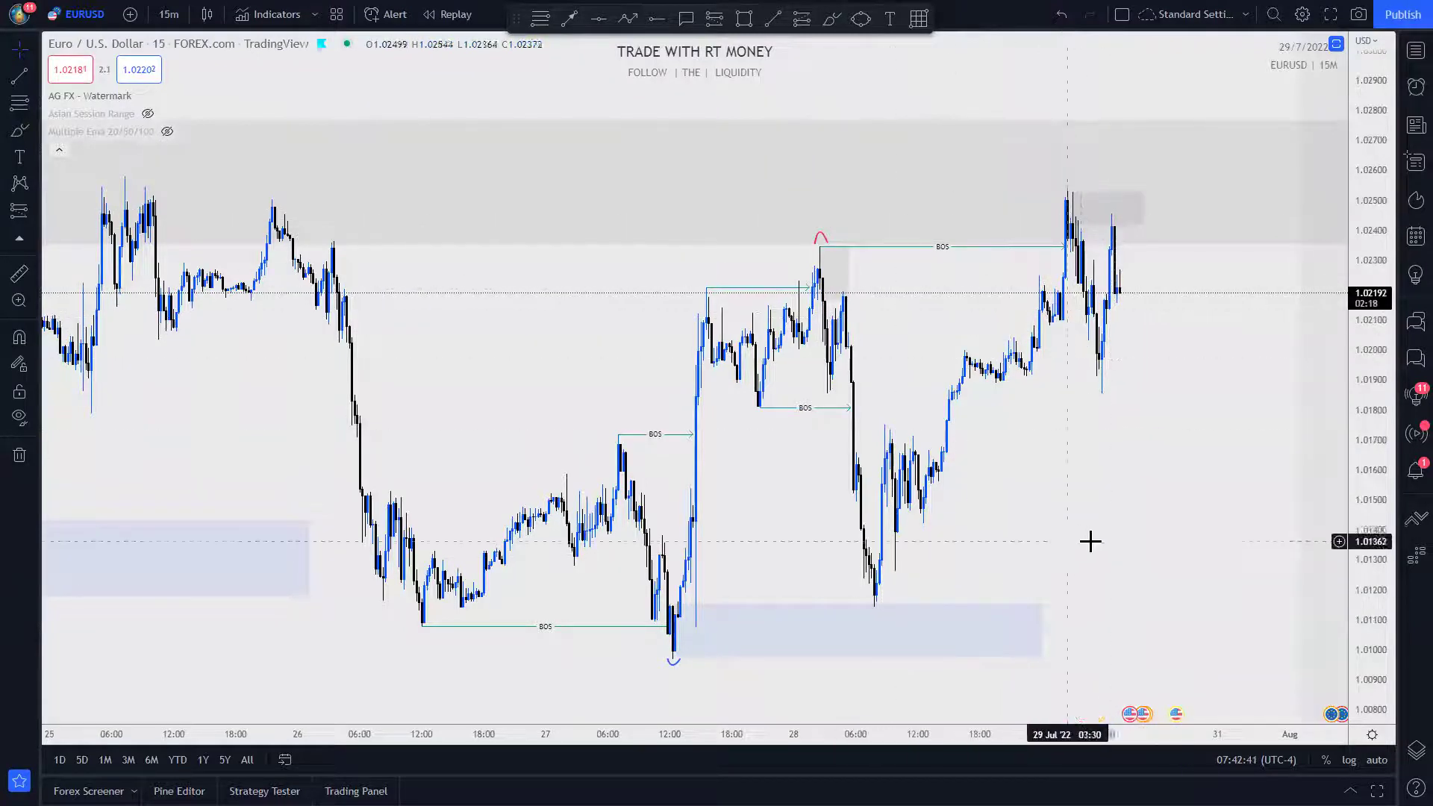
- Try extending the small supply box at the 28 July high to 29 July 03:15, and undo the change
{"action": "scroll", "coordinate": [1094, 595], "scroll_direction": "up", "scroll_amount": 2}
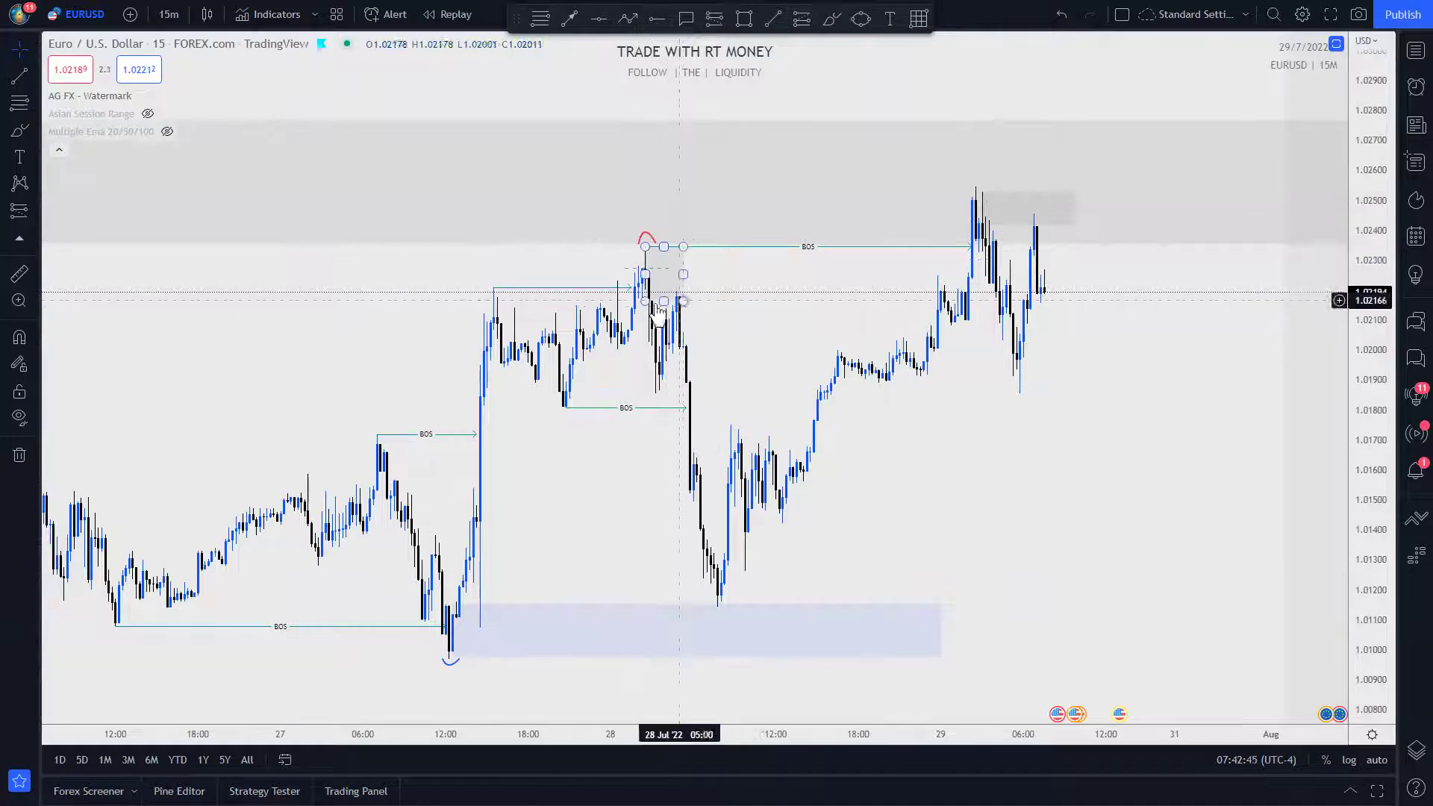
{"action": "left_click_drag", "start_coordinate": [685, 276], "coordinate": [985, 276]}
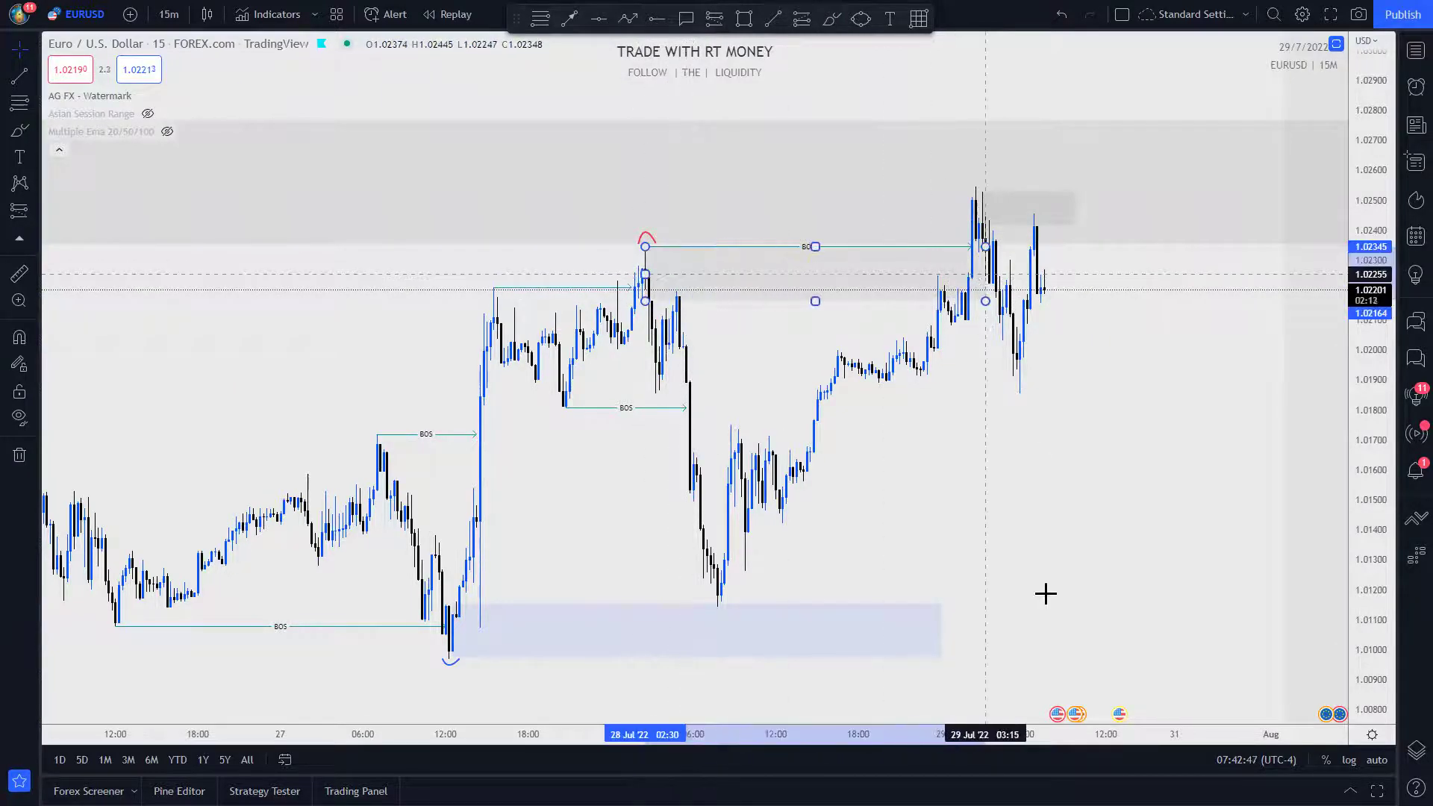
{"action": "key", "text": "ctrl+z"}
- Examine the 15-minute structure from the 28 July swing high through its break to the 29 July supply zone
{"action": "scroll", "coordinate": [962, 734], "scroll_direction": "down", "scroll_amount": 2}
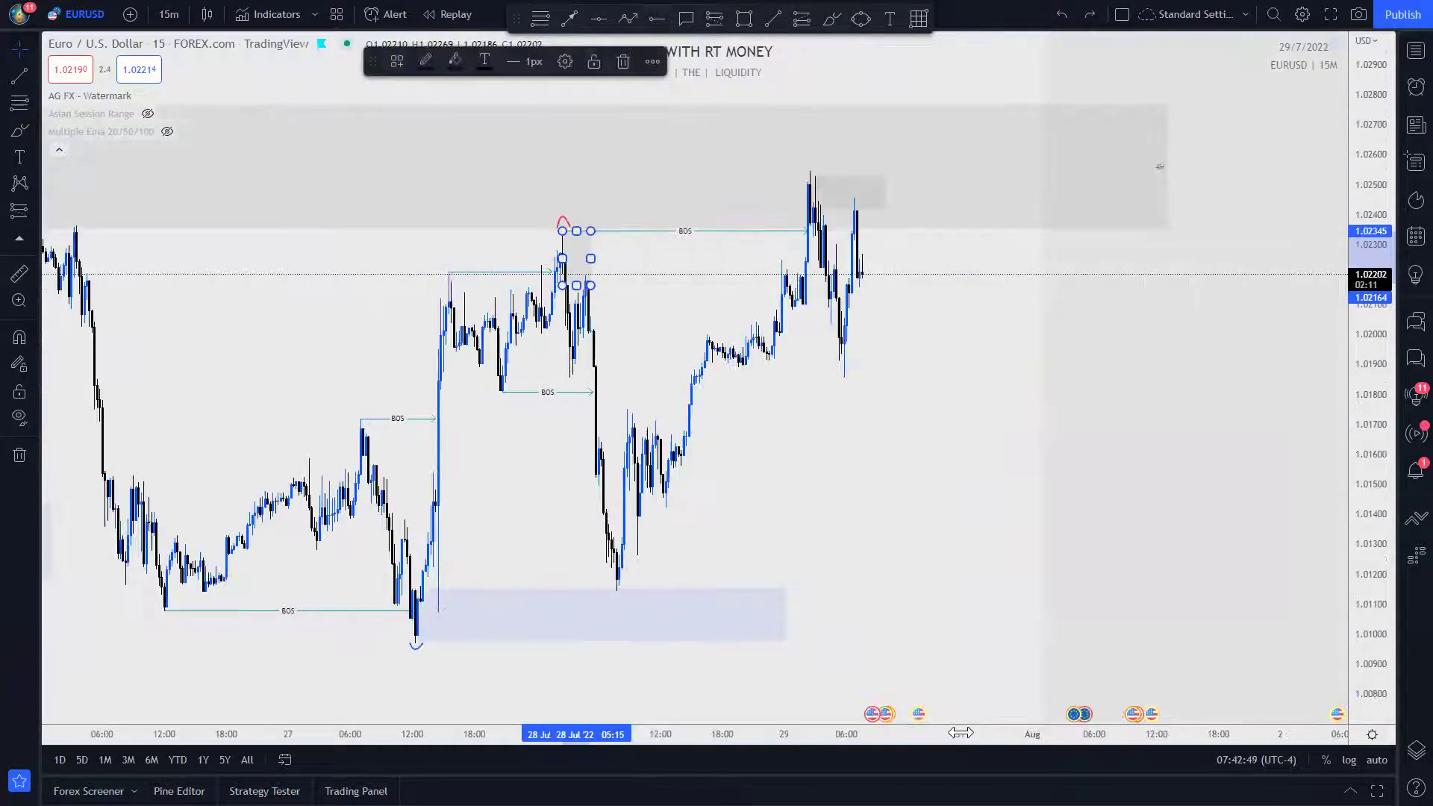
{"action": "scroll", "coordinate": [1045, 505], "scroll_direction": "down", "scroll_amount": 2}
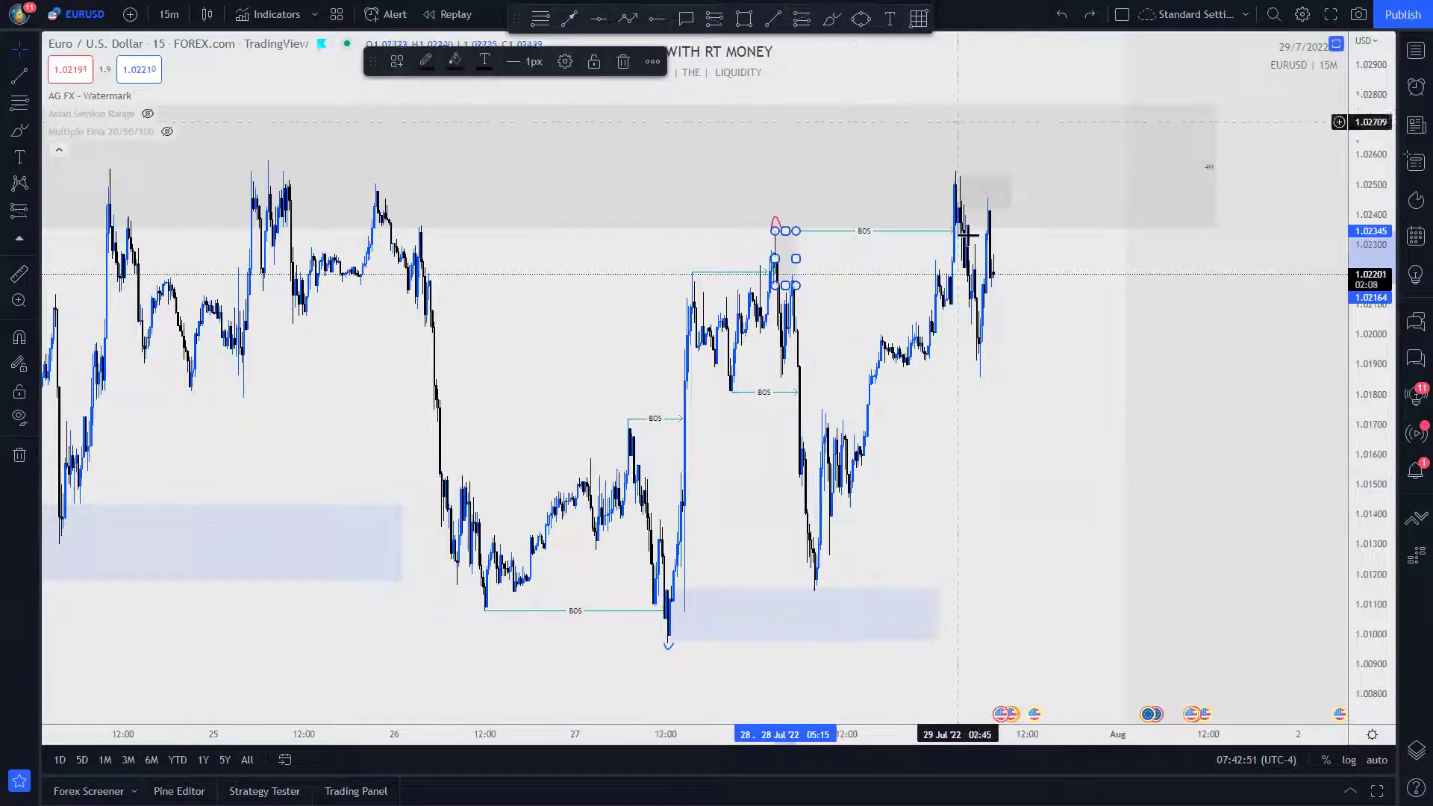
{"action": "left_click_drag", "start_coordinate": [1020, 393], "coordinate": [1155, 436]}
{"action": "scroll", "coordinate": [1165, 510], "scroll_direction": "up", "scroll_amount": 6}
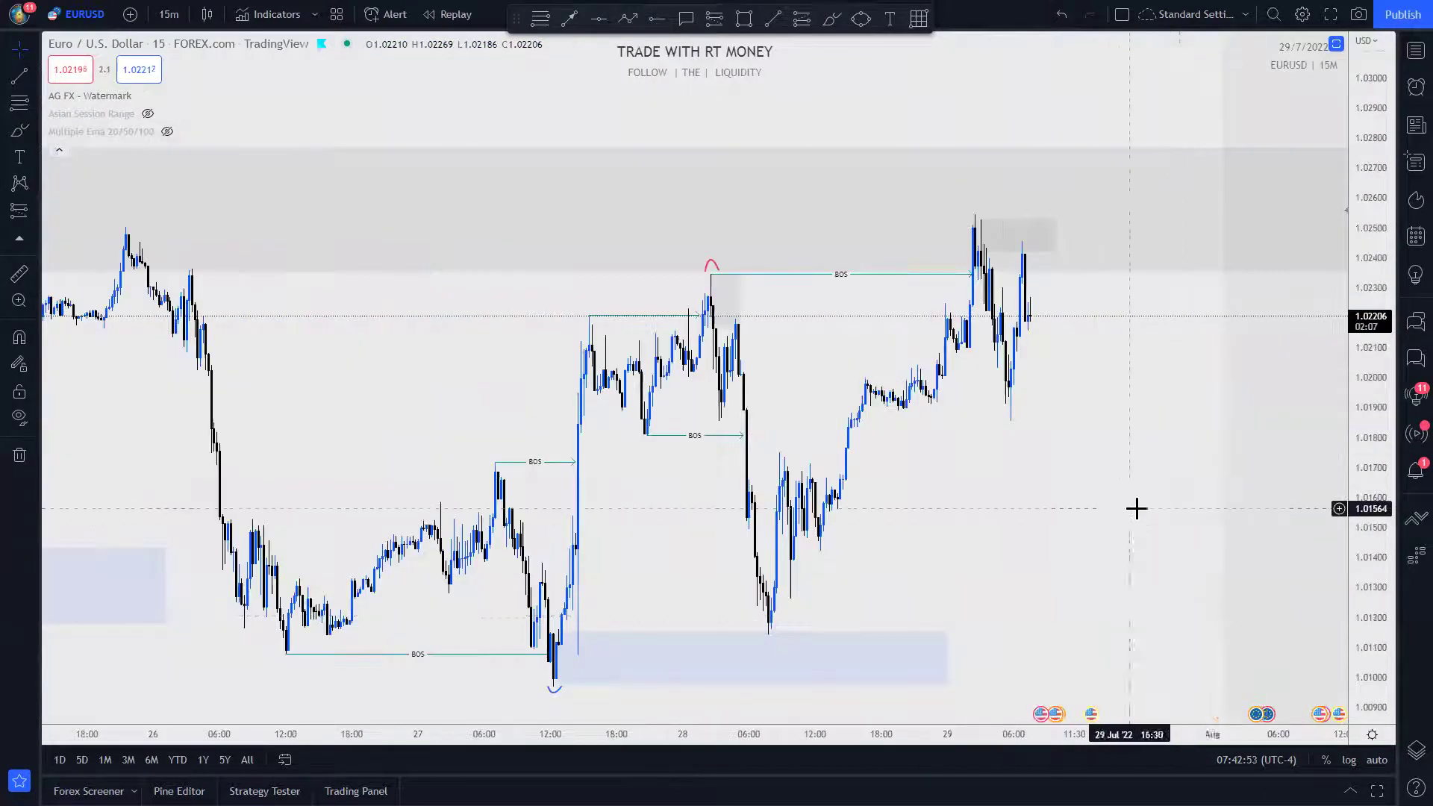
{"action": "scroll", "coordinate": [1016, 465], "scroll_direction": "up", "scroll_amount": 3}
{"action": "left_click_drag", "start_coordinate": [765, 439], "coordinate": [1054, 458]}
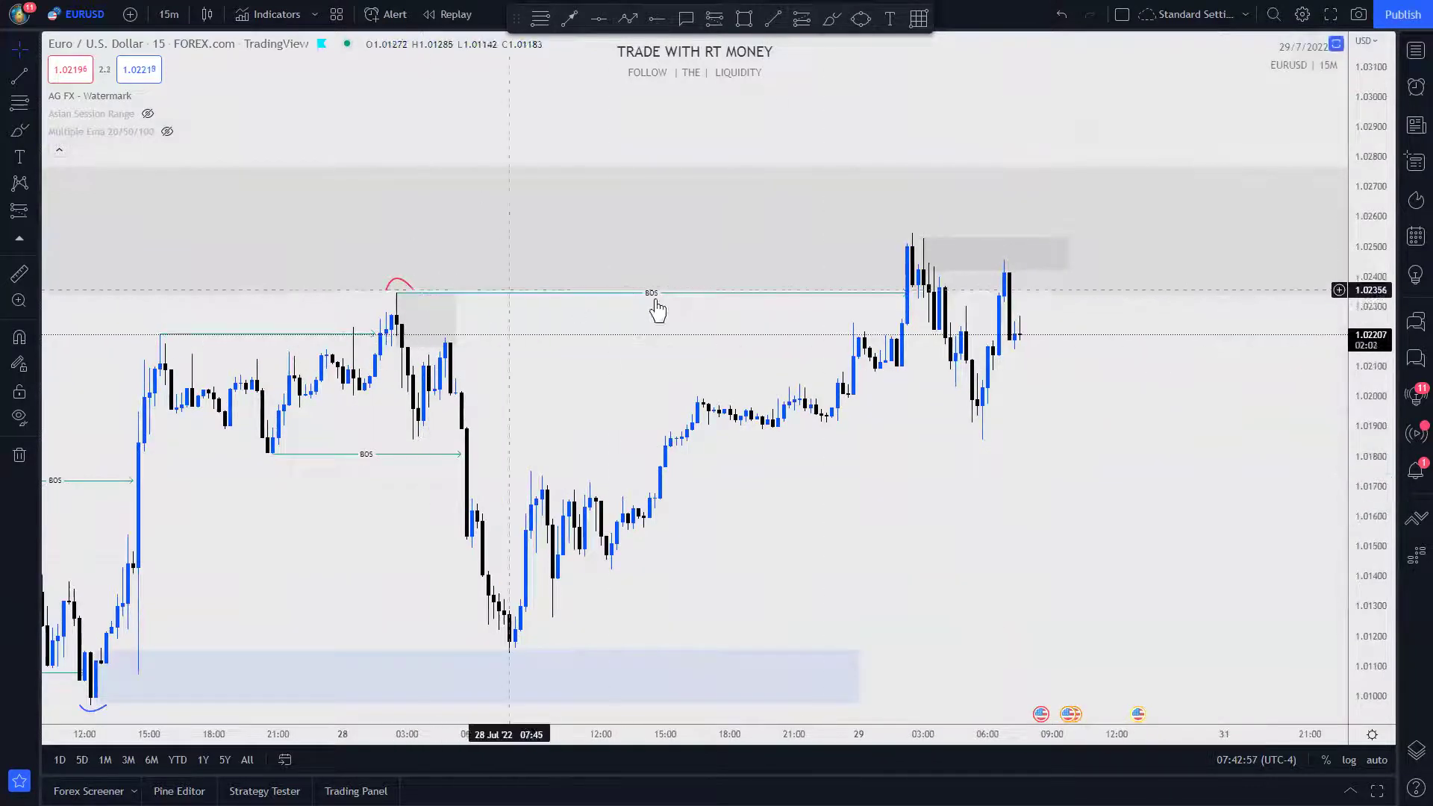
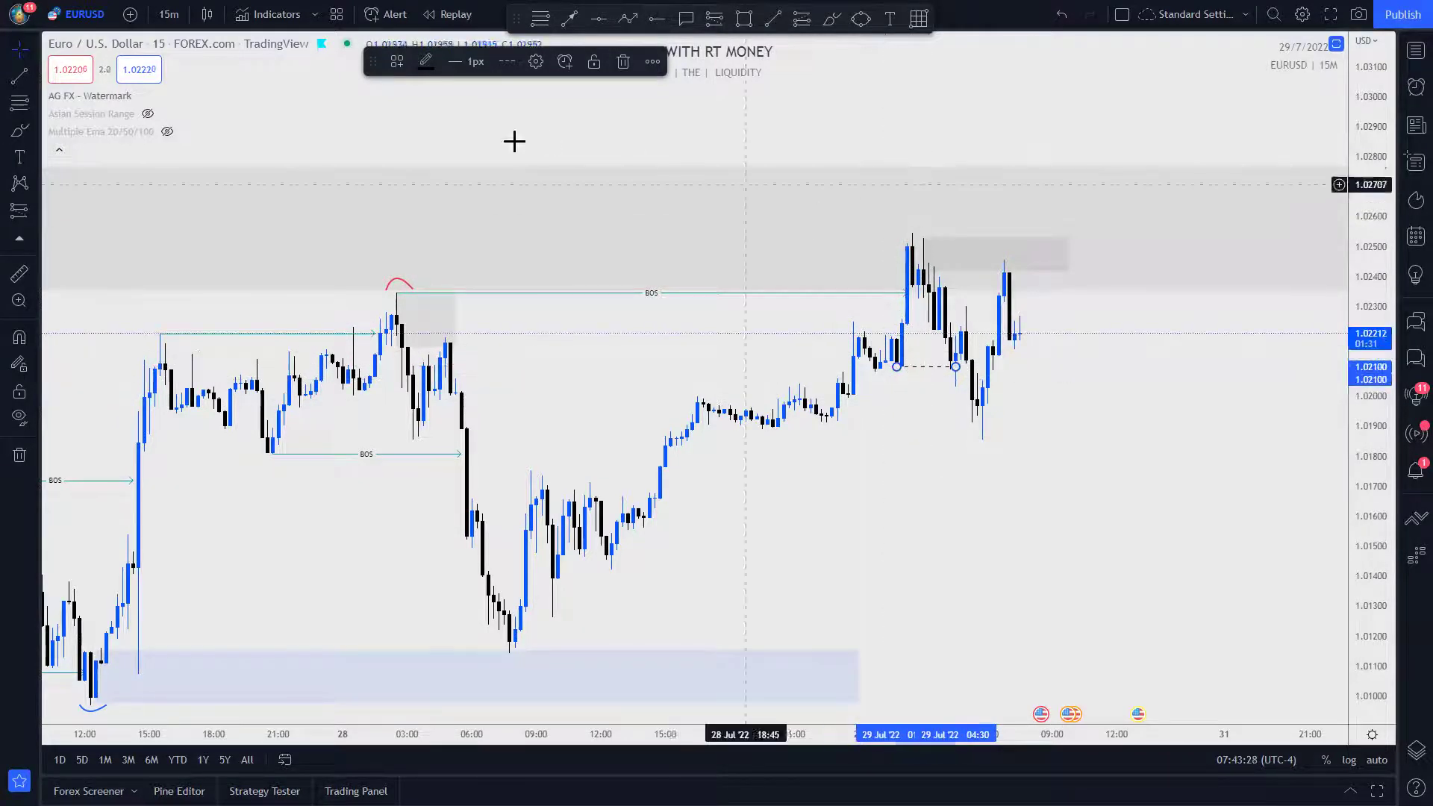
- Apply the BOS template to the 1.02100 structure line and extend its end to the 29 July candle that breaks it
{"action": "left_click", "coordinate": [397, 63]}
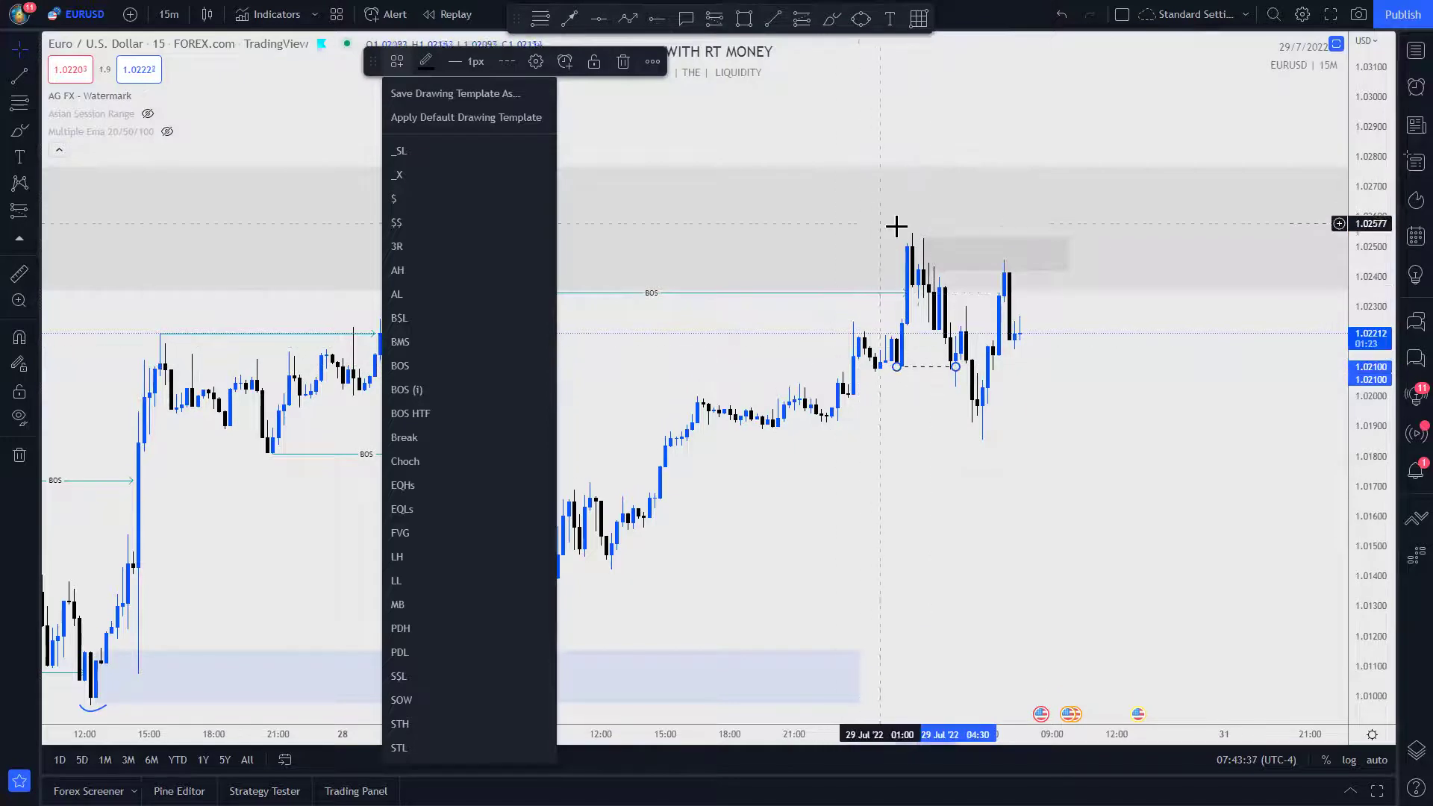
{"action": "left_click", "coordinate": [413, 365]}
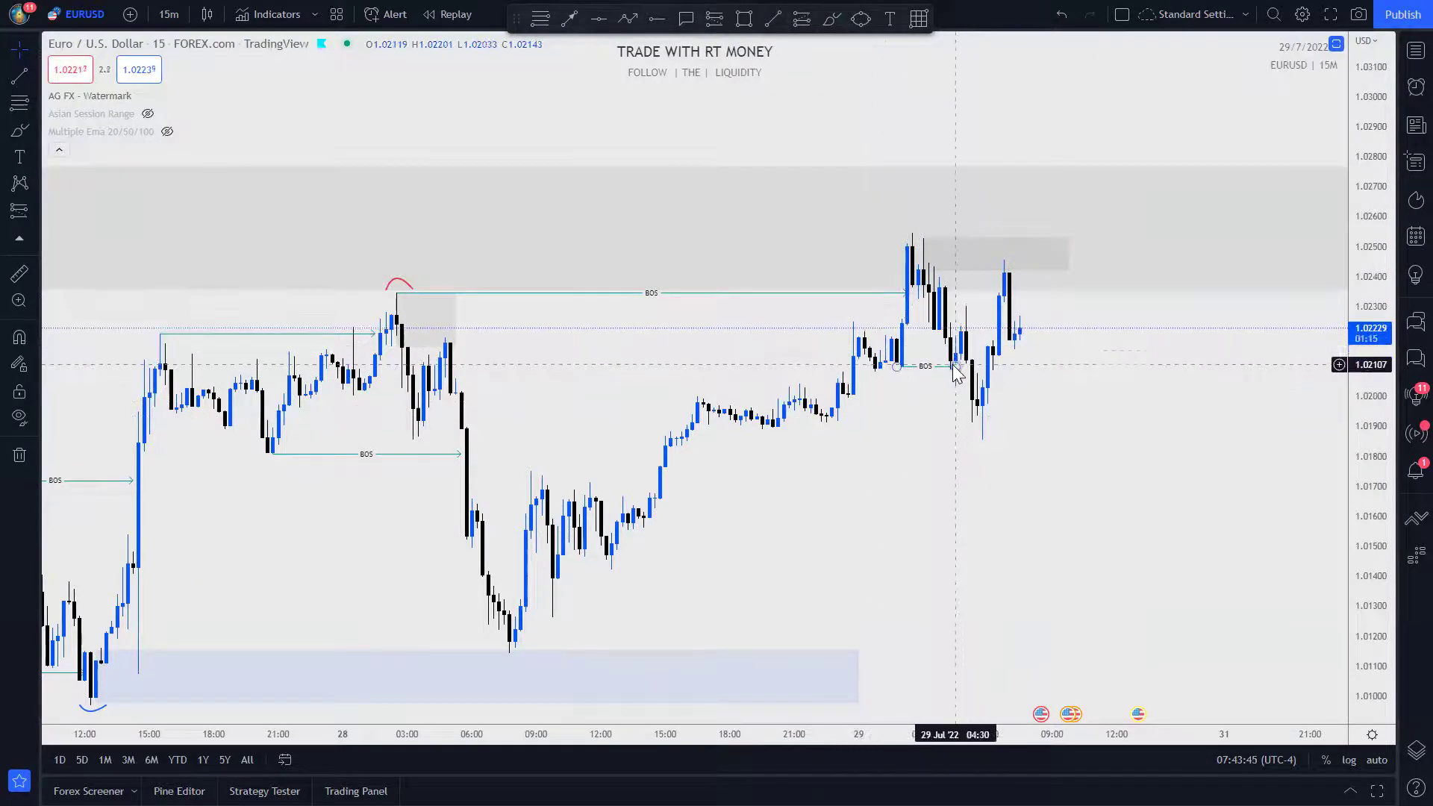
{"action": "left_click_drag", "start_coordinate": [956, 368], "coordinate": [972, 367]}
{"action": "left_click", "coordinate": [1246, 396]}
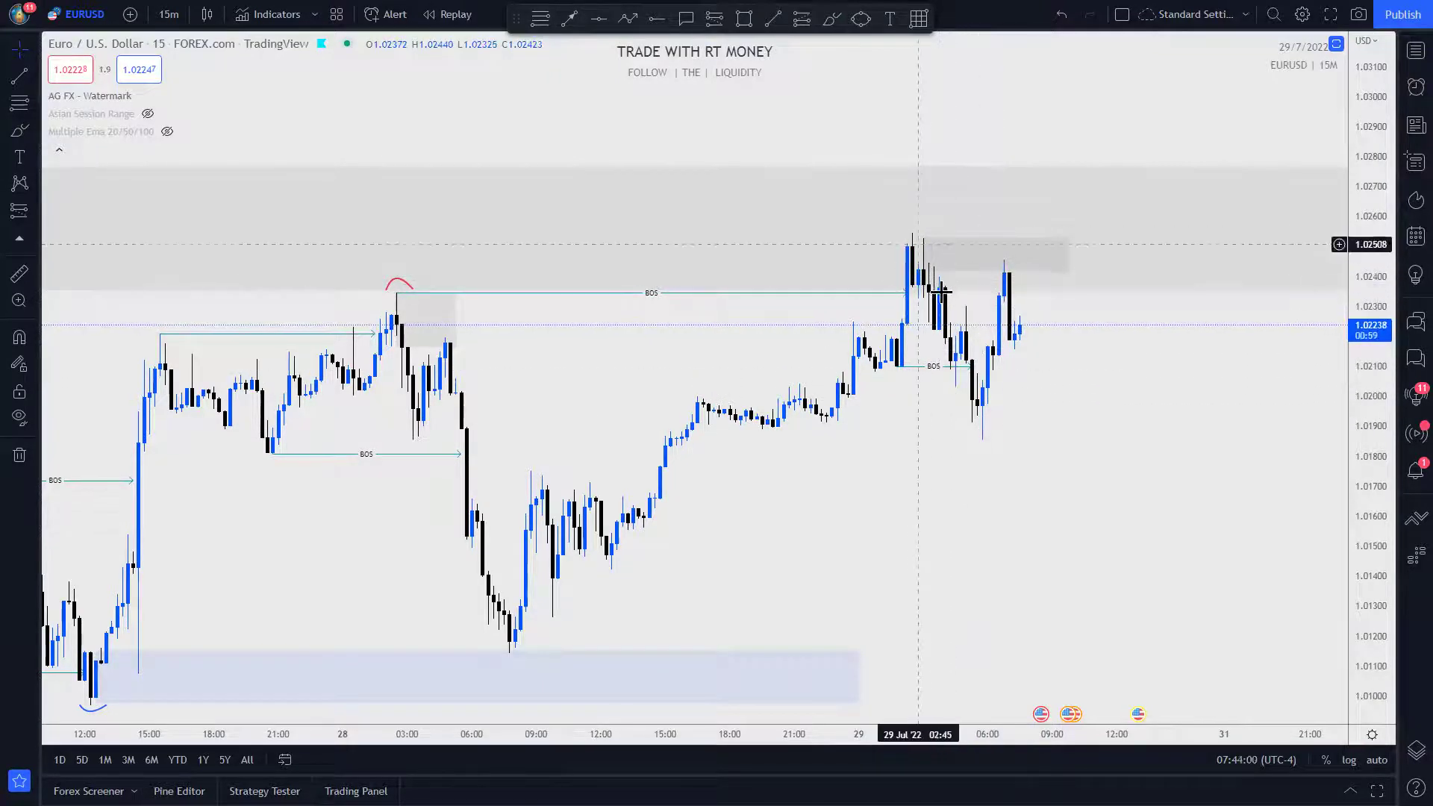
- Extend the 29 July supply box back to 02:15 and, on the 30-minute timeframe, raise its upper edge to 1.02543
{"action": "left_click", "coordinate": [925, 250]}
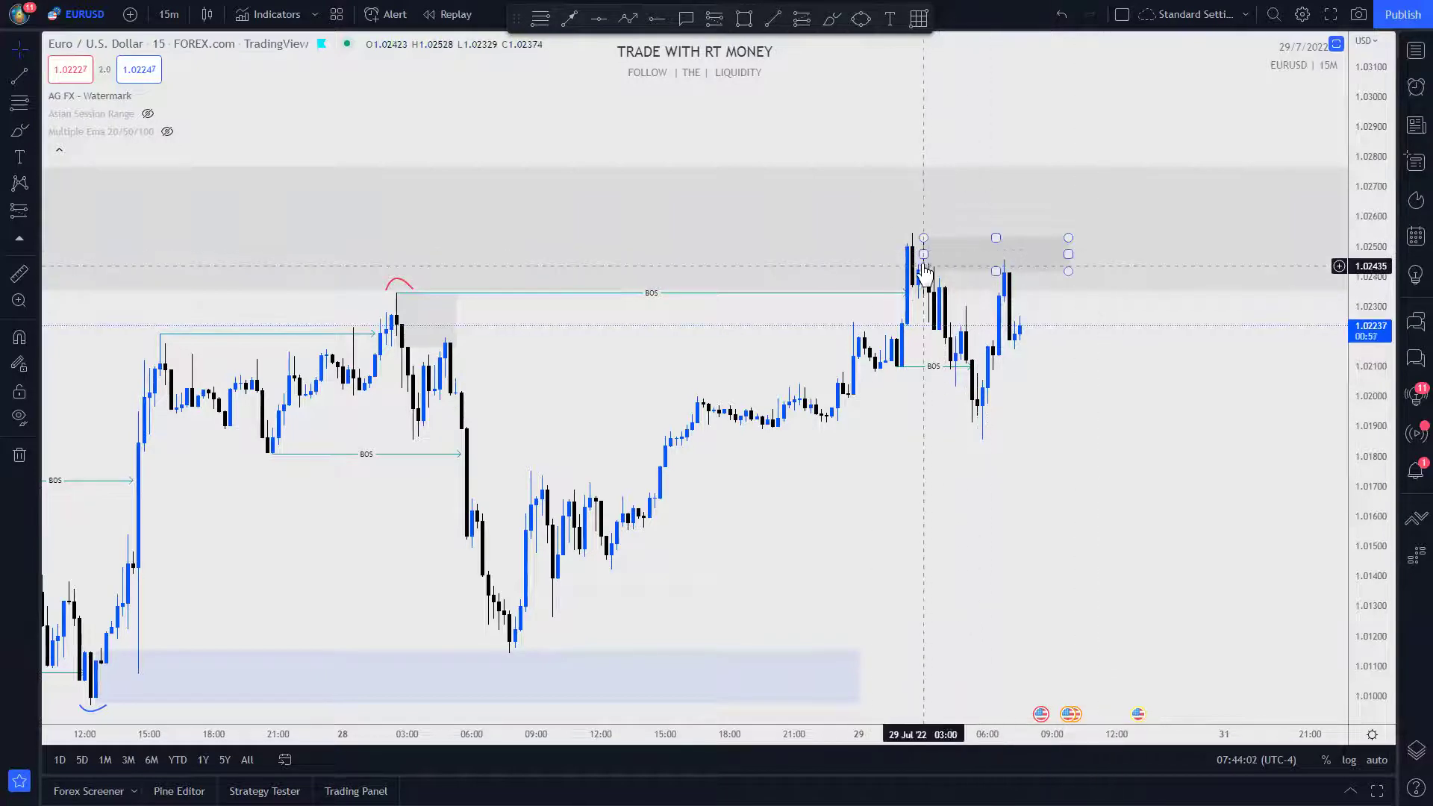
{"action": "left_click_drag", "start_coordinate": [924, 254], "coordinate": [907, 254]}
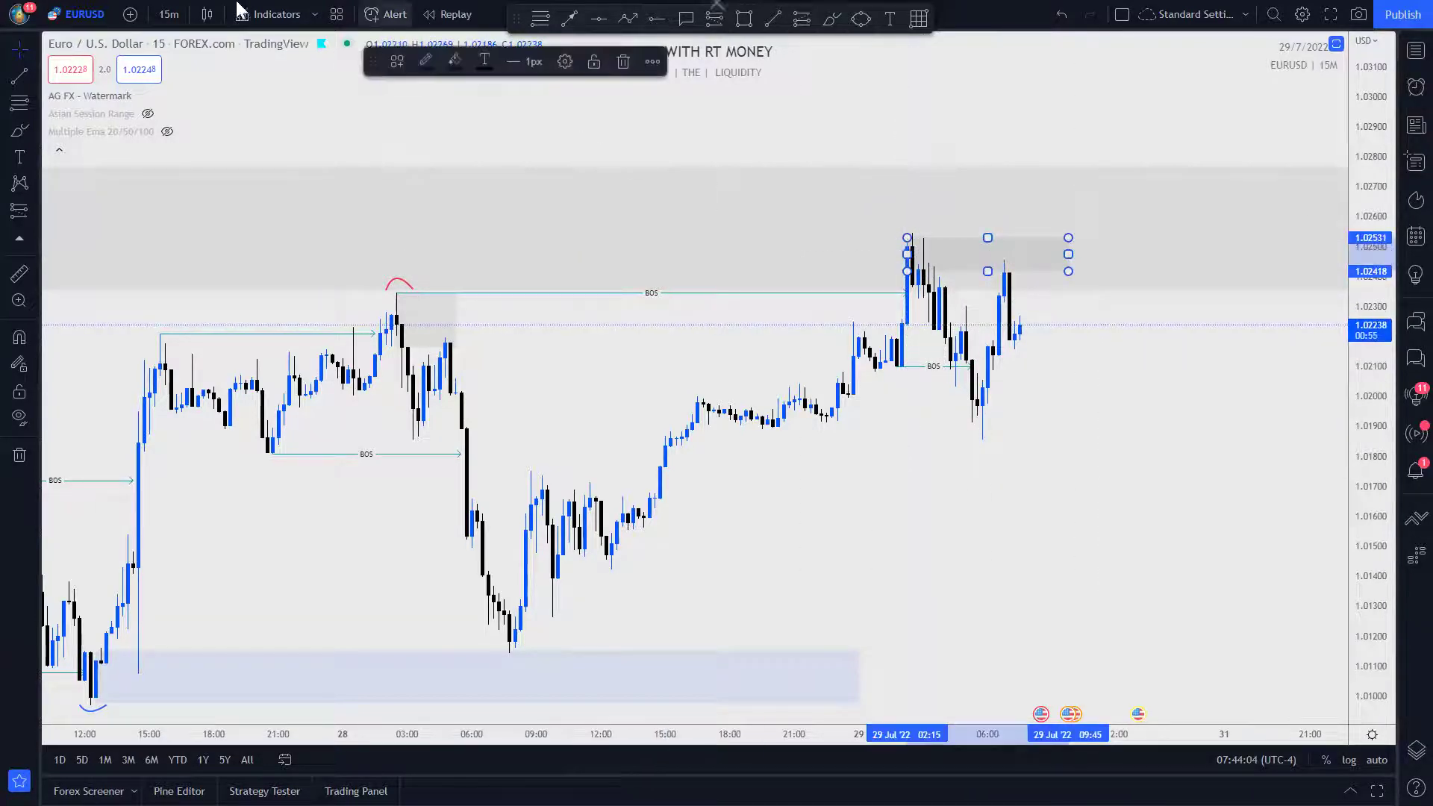
{"action": "left_click", "coordinate": [168, 15]}
{"action": "left_click", "coordinate": [217, 235]}
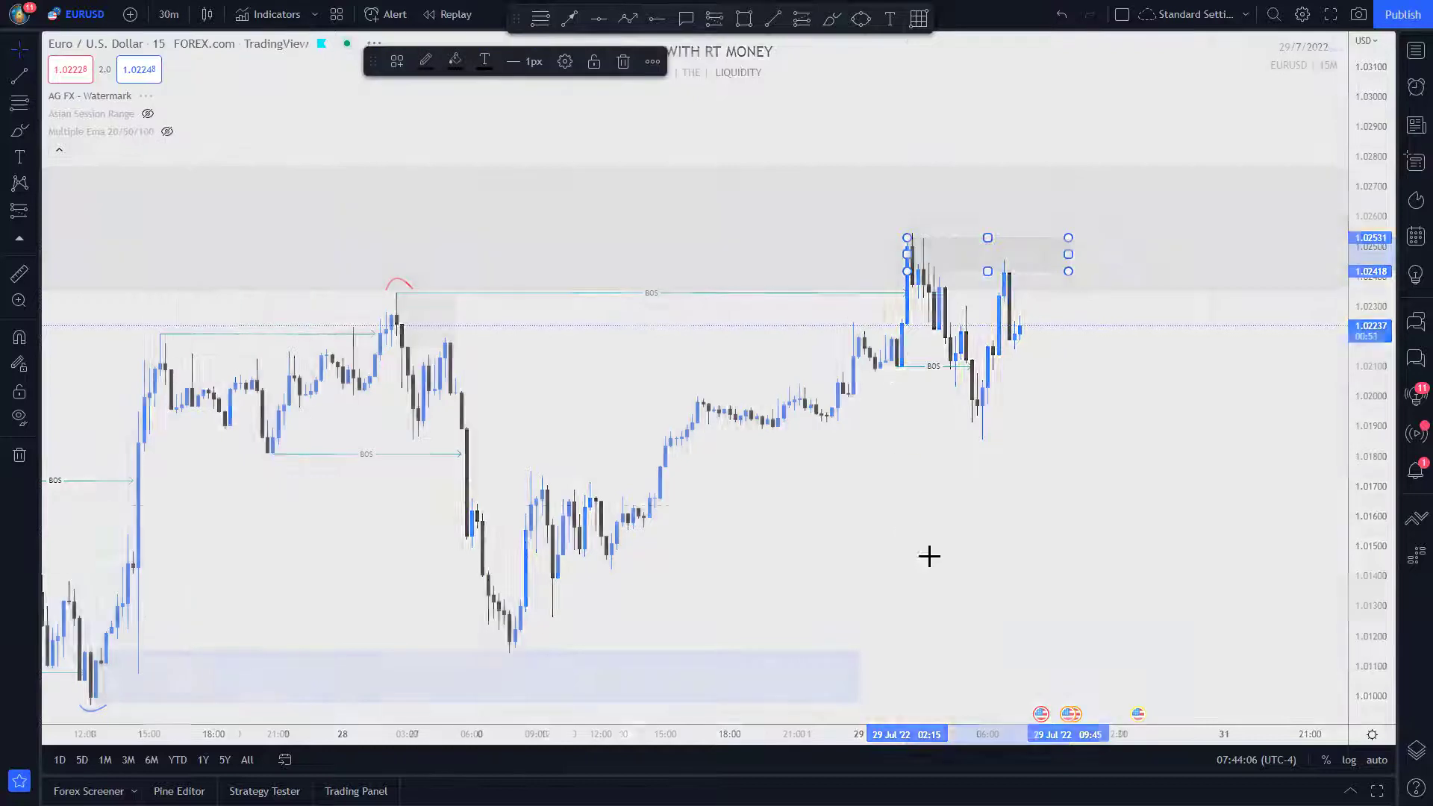
{"action": "left_click", "coordinate": [953, 470]}
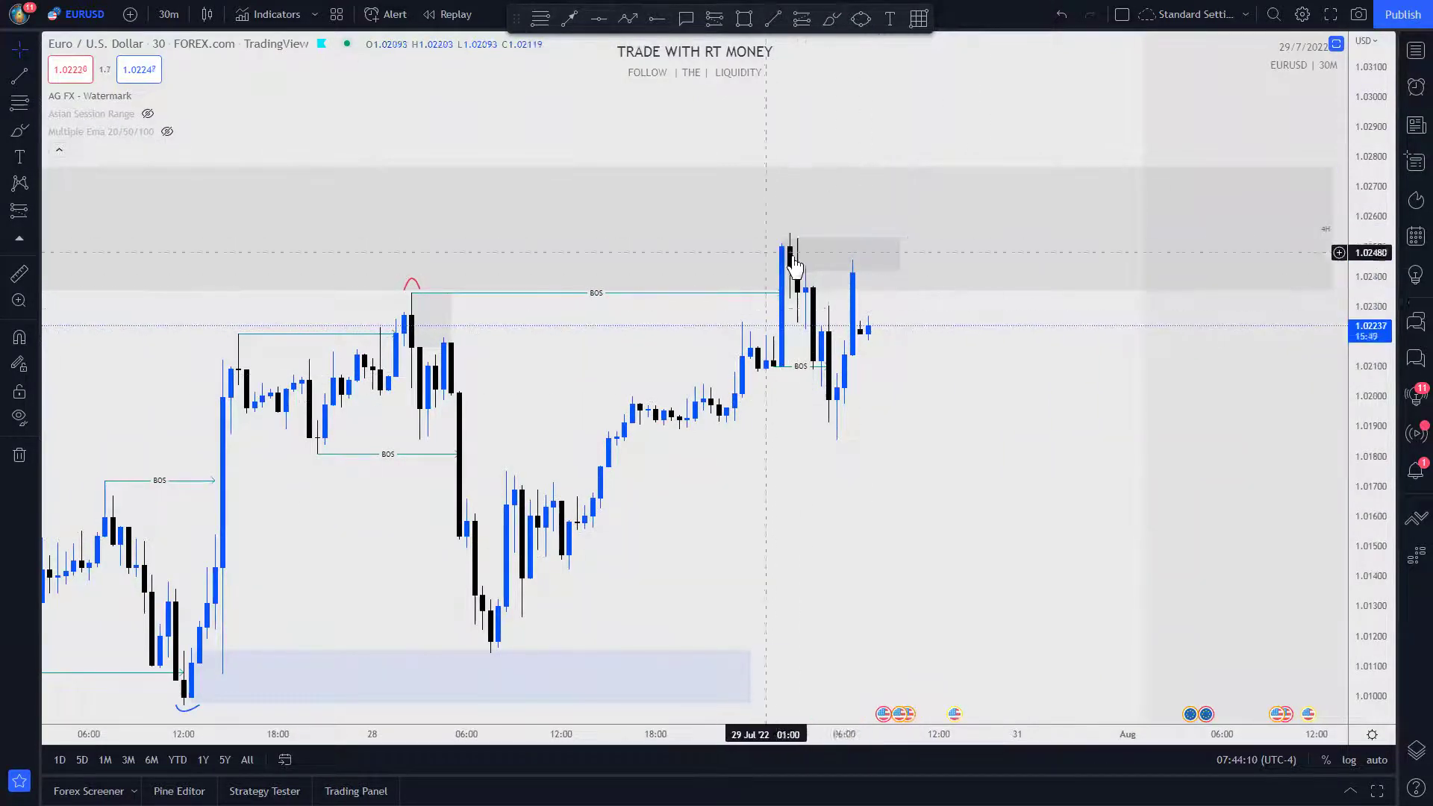
{"action": "left_click", "coordinate": [832, 233]}
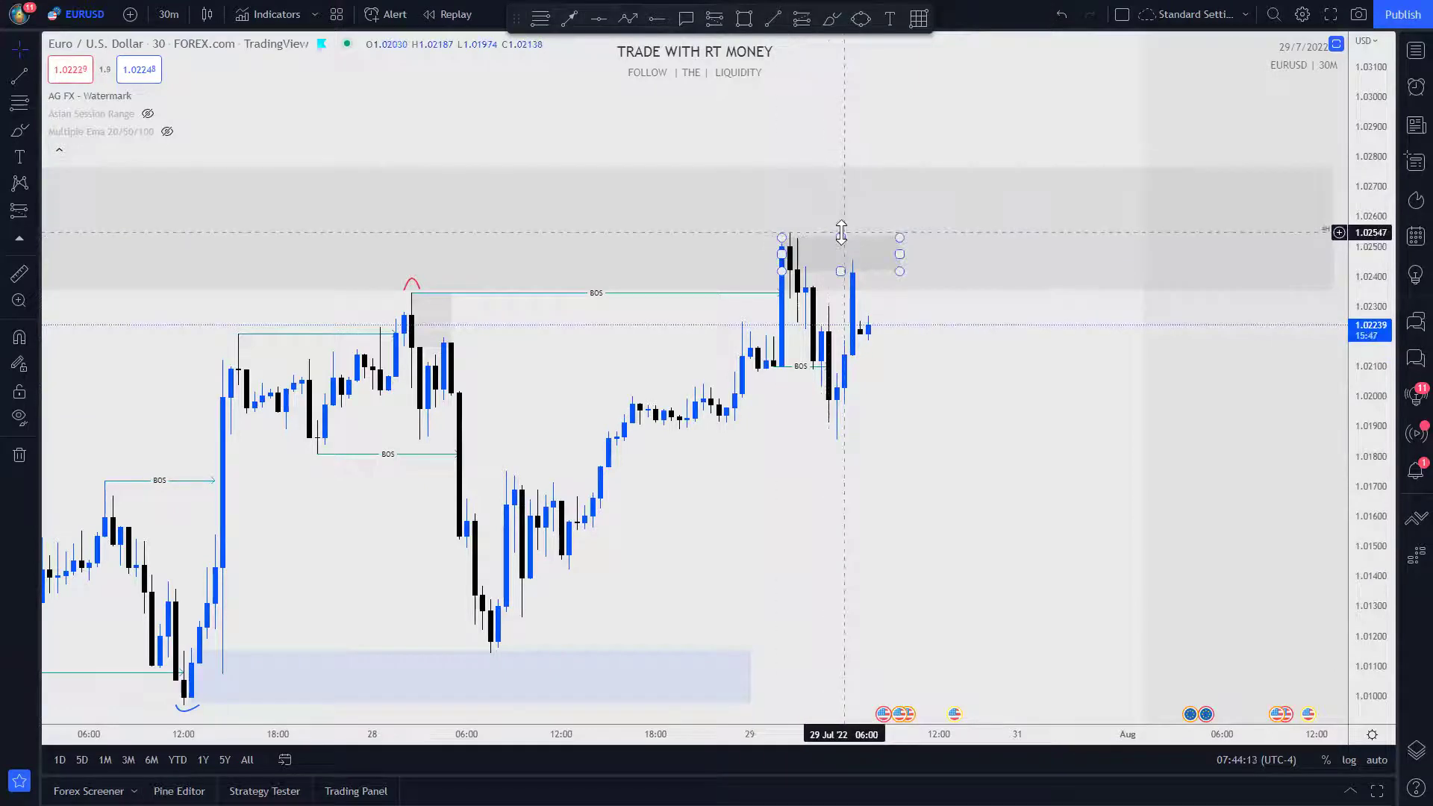
{"action": "left_click_drag", "start_coordinate": [839, 235], "coordinate": [839, 233]}
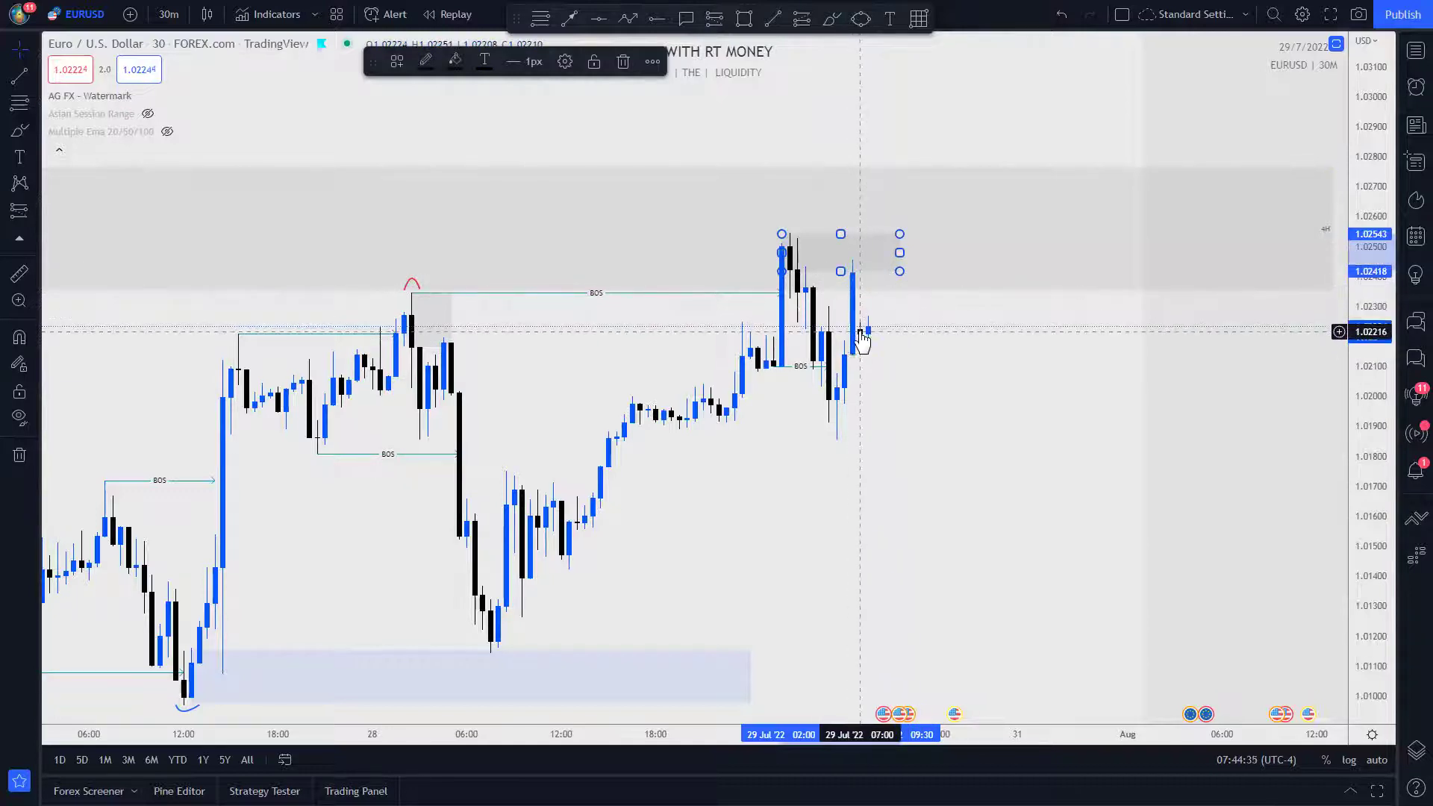
- Return the chart to the 15-minute timeframe and frame the 28–29 July price action
{"action": "left_click_drag", "start_coordinate": [938, 411], "coordinate": [1164, 413]}
{"action": "scroll", "coordinate": [1165, 414], "scroll_direction": "up", "scroll_amount": 2}
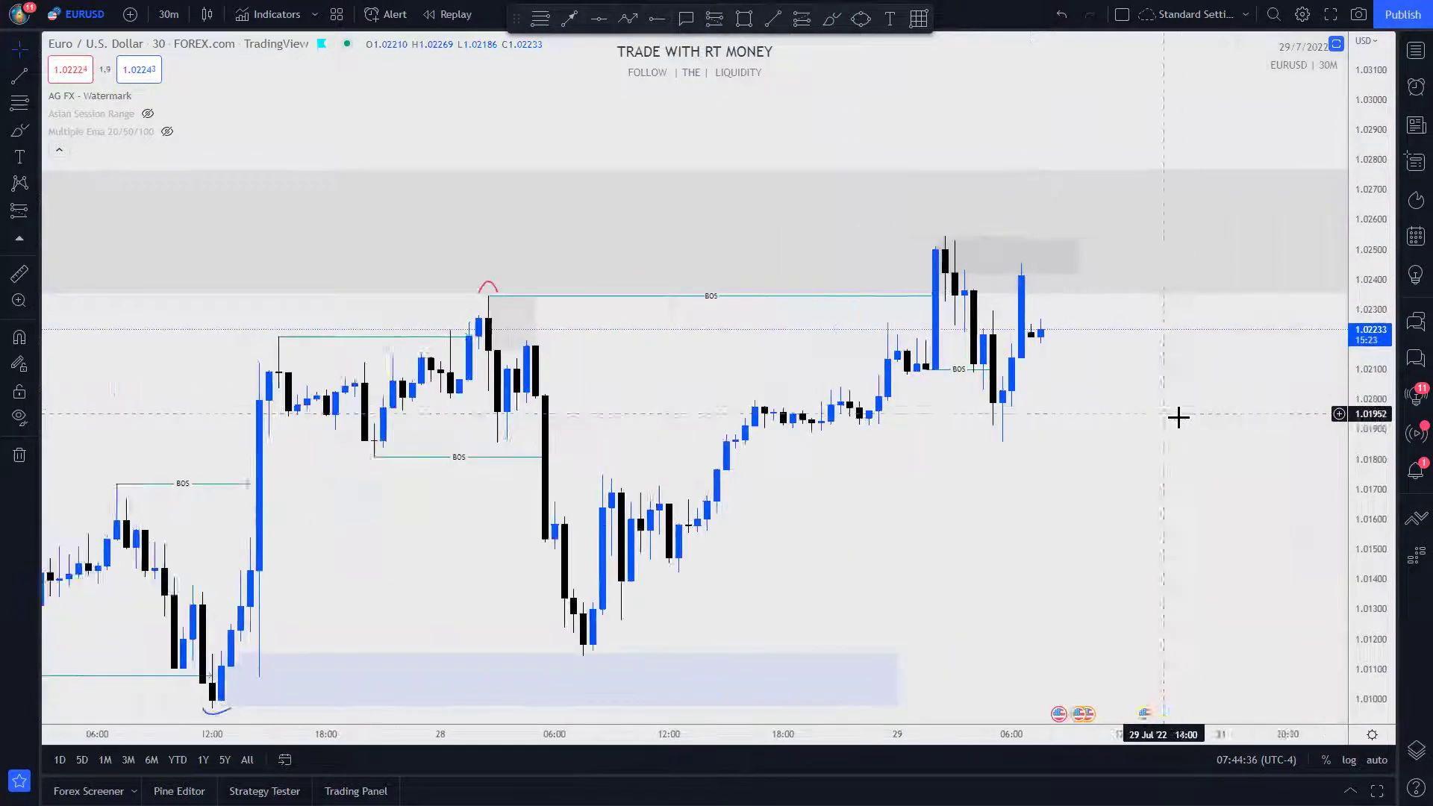
{"action": "scroll", "coordinate": [1178, 418], "scroll_direction": "up", "scroll_amount": 1}
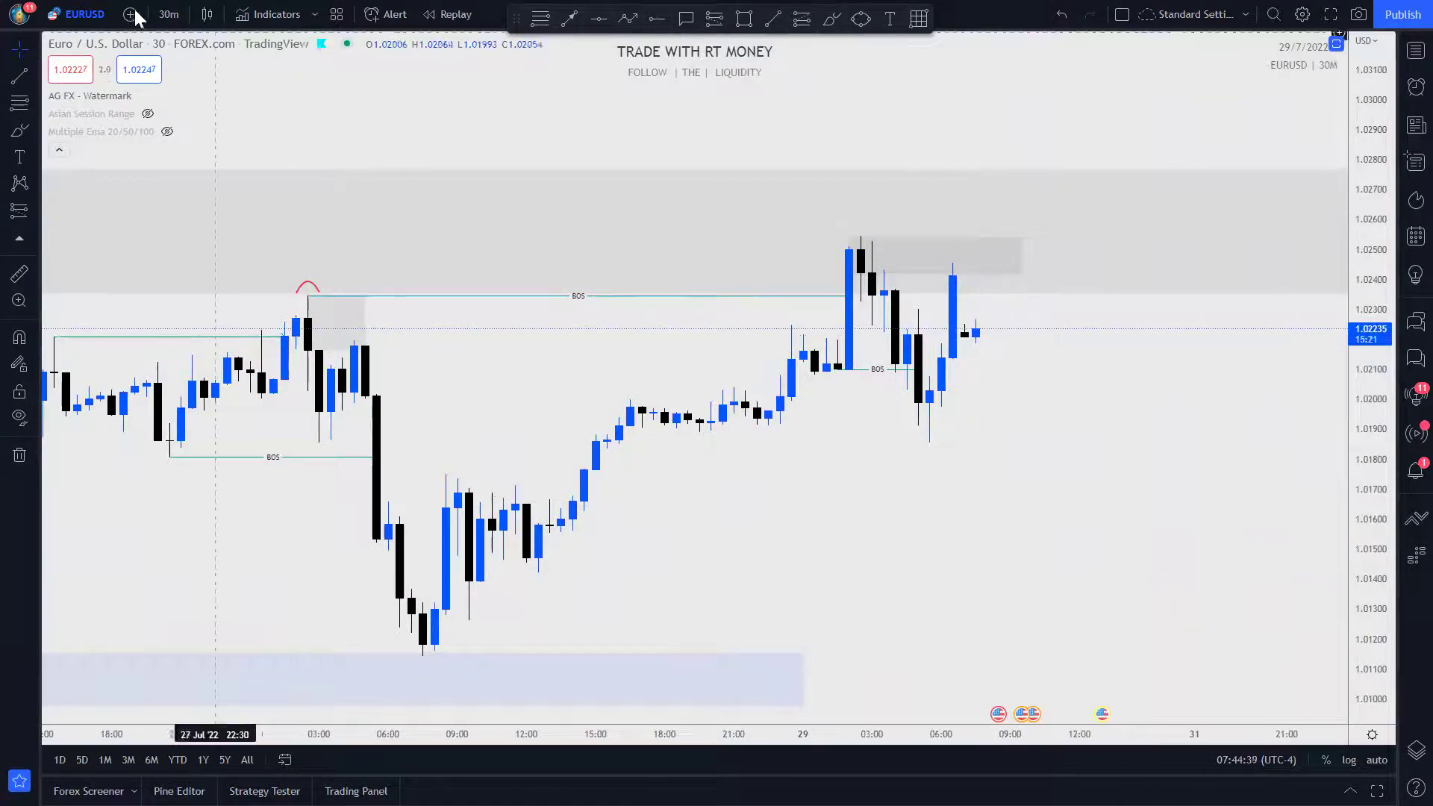
{"action": "left_click", "coordinate": [168, 16]}
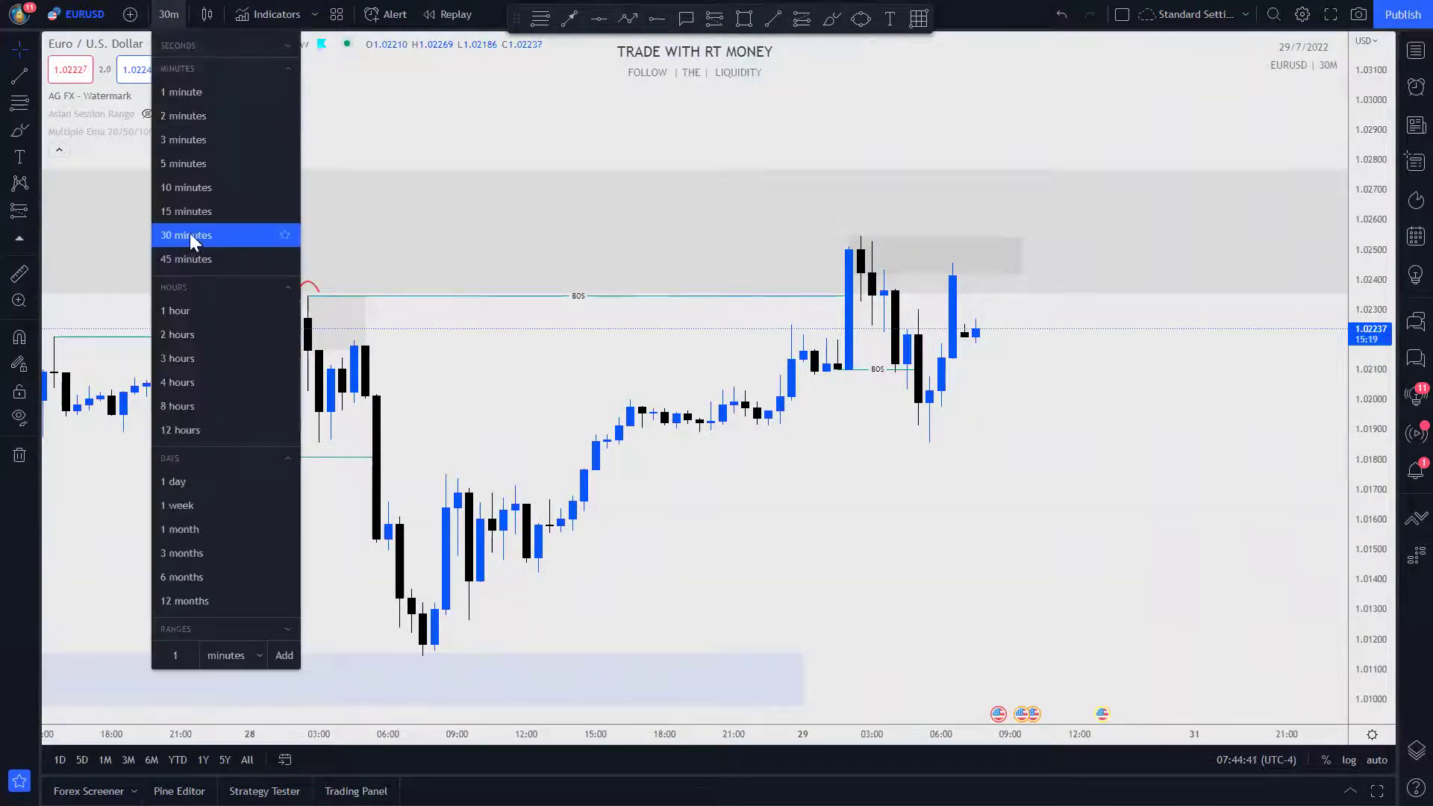
{"action": "left_click", "coordinate": [195, 212]}
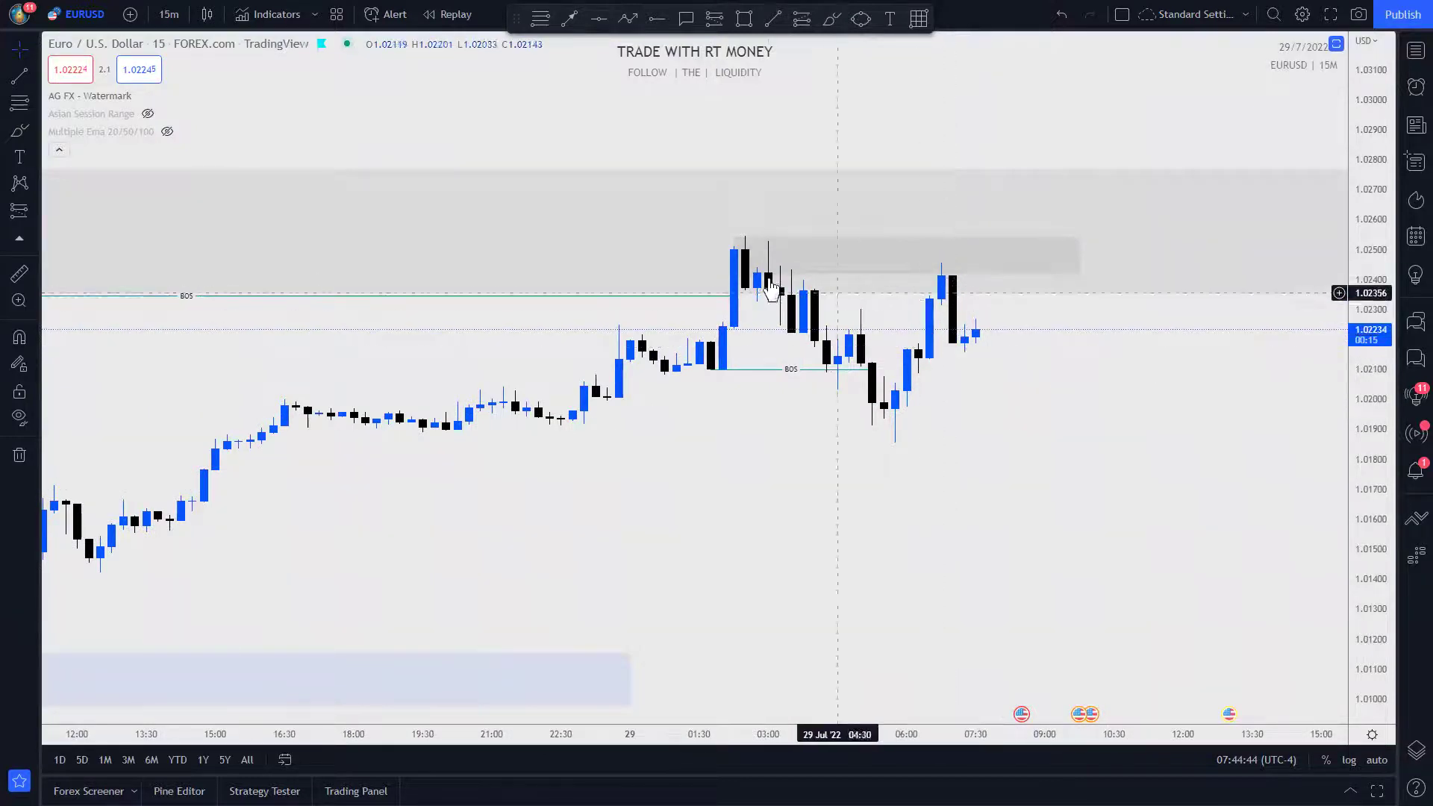
{"action": "scroll", "coordinate": [904, 505], "scroll_direction": "down", "scroll_amount": 1}
{"action": "left_click_drag", "start_coordinate": [904, 506], "coordinate": [1051, 413]}
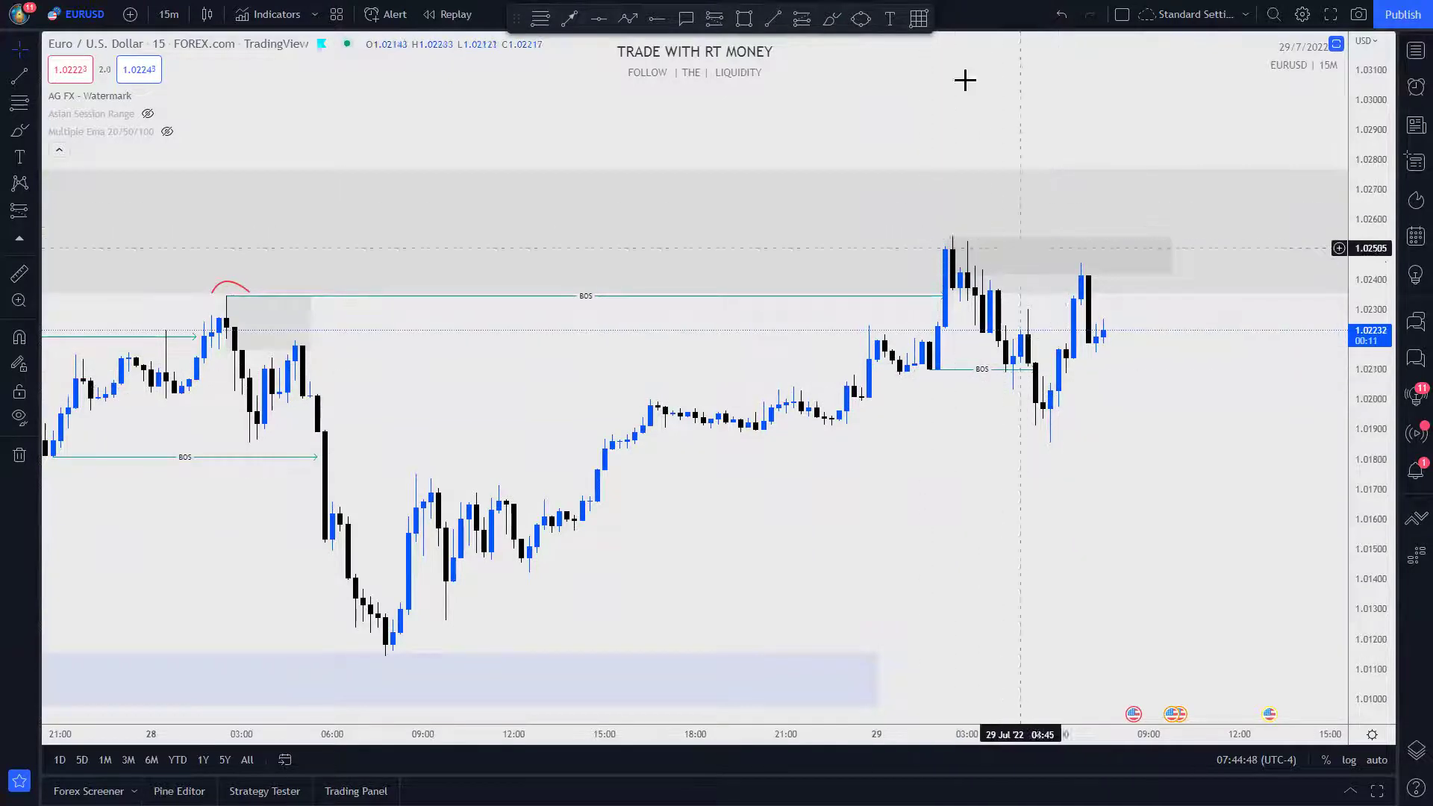
- Brush red arcs over the two 29 July highs, cross out the second one, and undo the marks
{"action": "left_click", "coordinate": [833, 20]}
{"action": "left_click_drag", "start_coordinate": [918, 232], "coordinate": [1136, 292]}
{"action": "mouse_move", "coordinate": [1054, 253]}
{"action": "left_mouse_down"}
{"action": "mouse_move", "coordinate": [1105, 273]}
{"action": "mouse_move", "coordinate": [1043, 294]}
{"action": "left_mouse_up"}
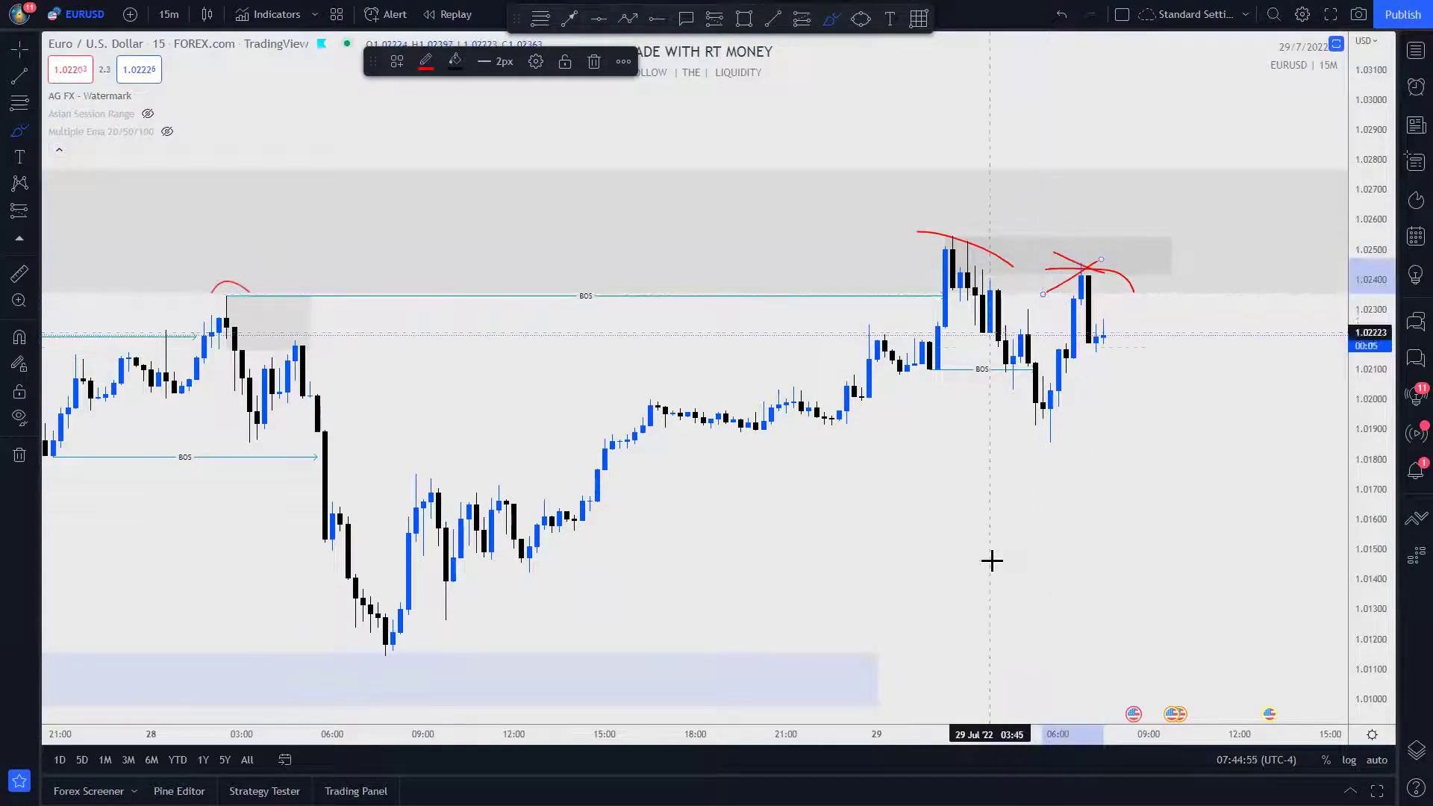
{"action": "key", "text": "ctrl+z"}
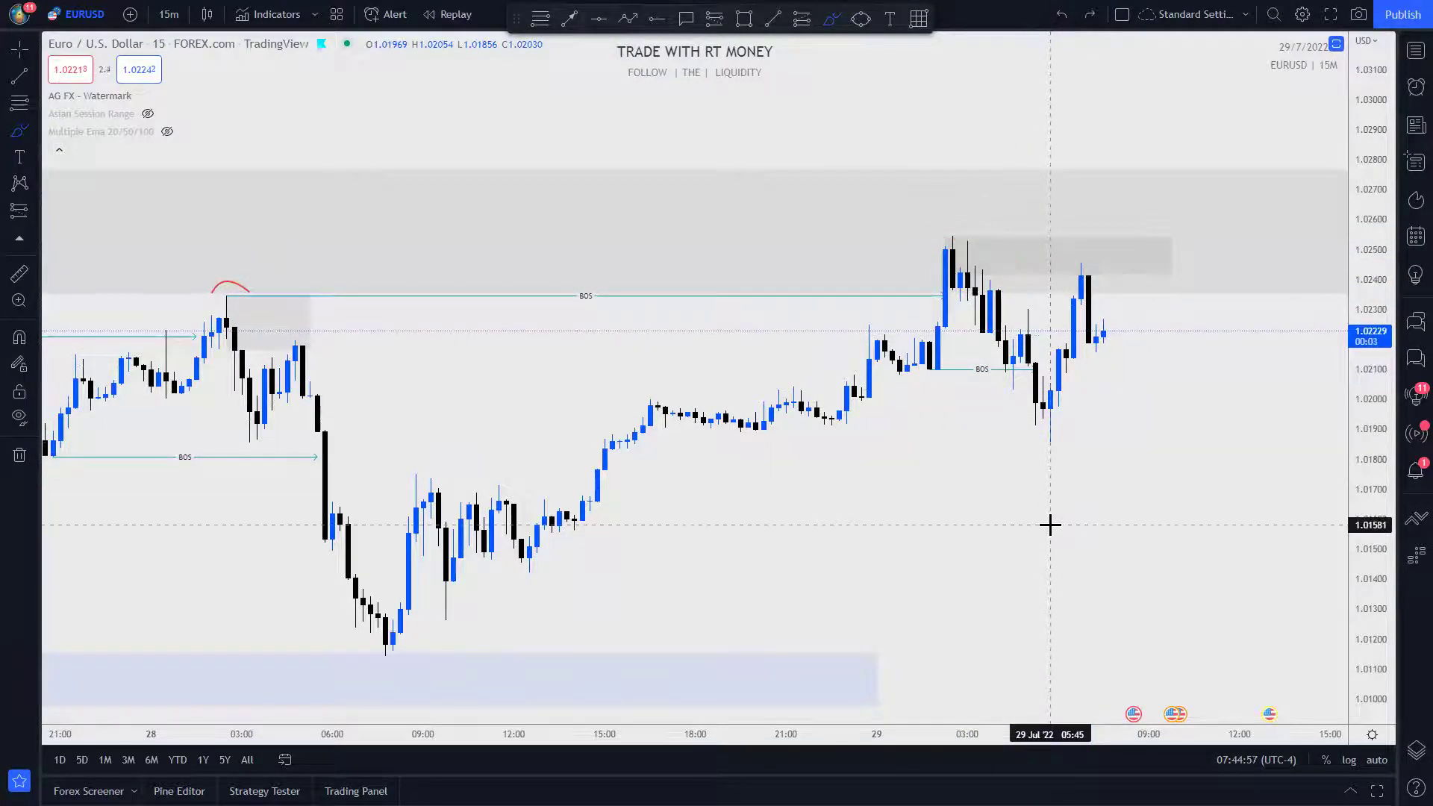
- Brush red lines at about 1.0217 and 1.0210, circle the candles at their origin, and add a stroke from current price down through both lines
{"action": "scroll", "coordinate": [1142, 582], "scroll_direction": "up", "scroll_amount": 1}
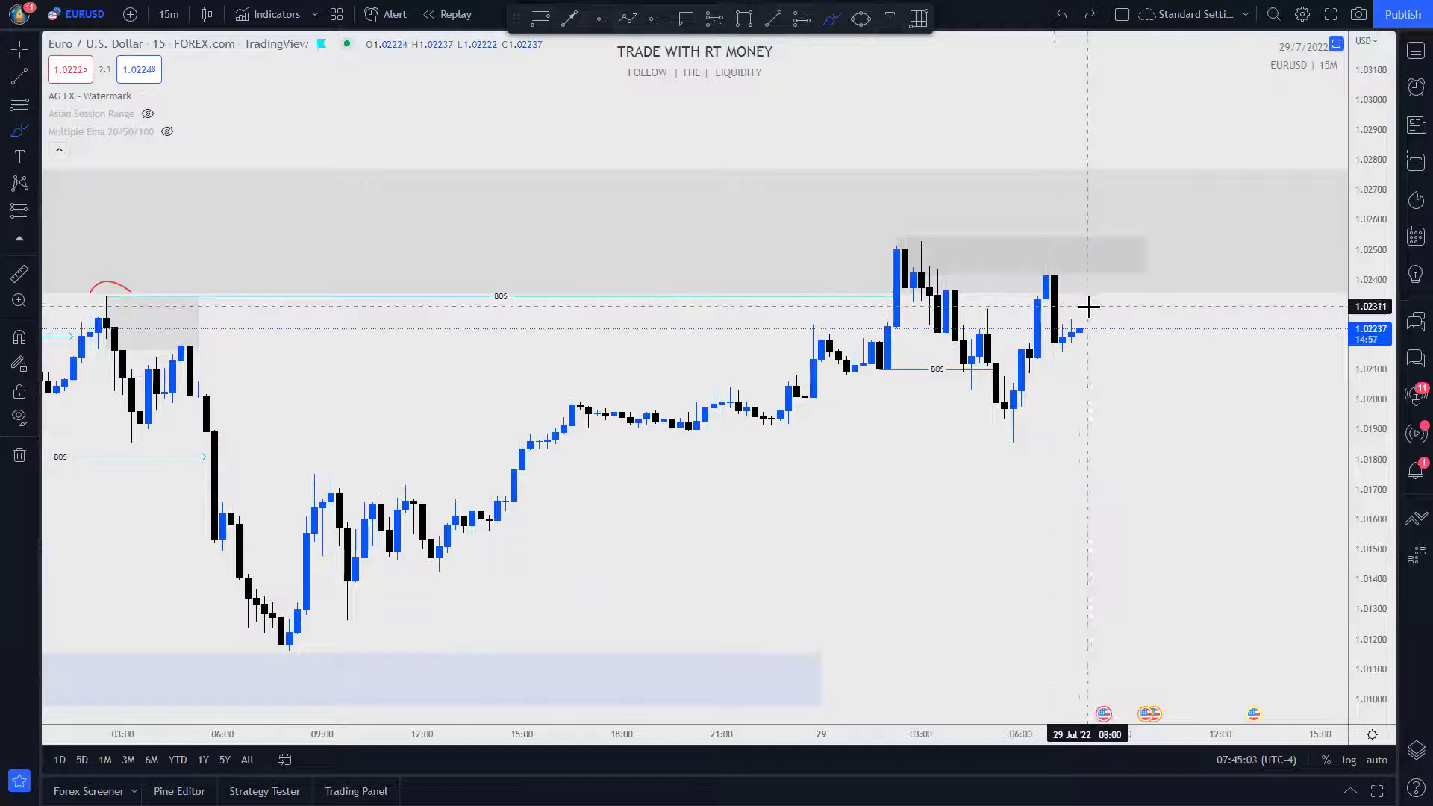
{"action": "left_click_drag", "start_coordinate": [1033, 347], "coordinate": [1130, 347]}
{"action": "left_click_drag", "start_coordinate": [1033, 369], "coordinate": [1146, 369]}
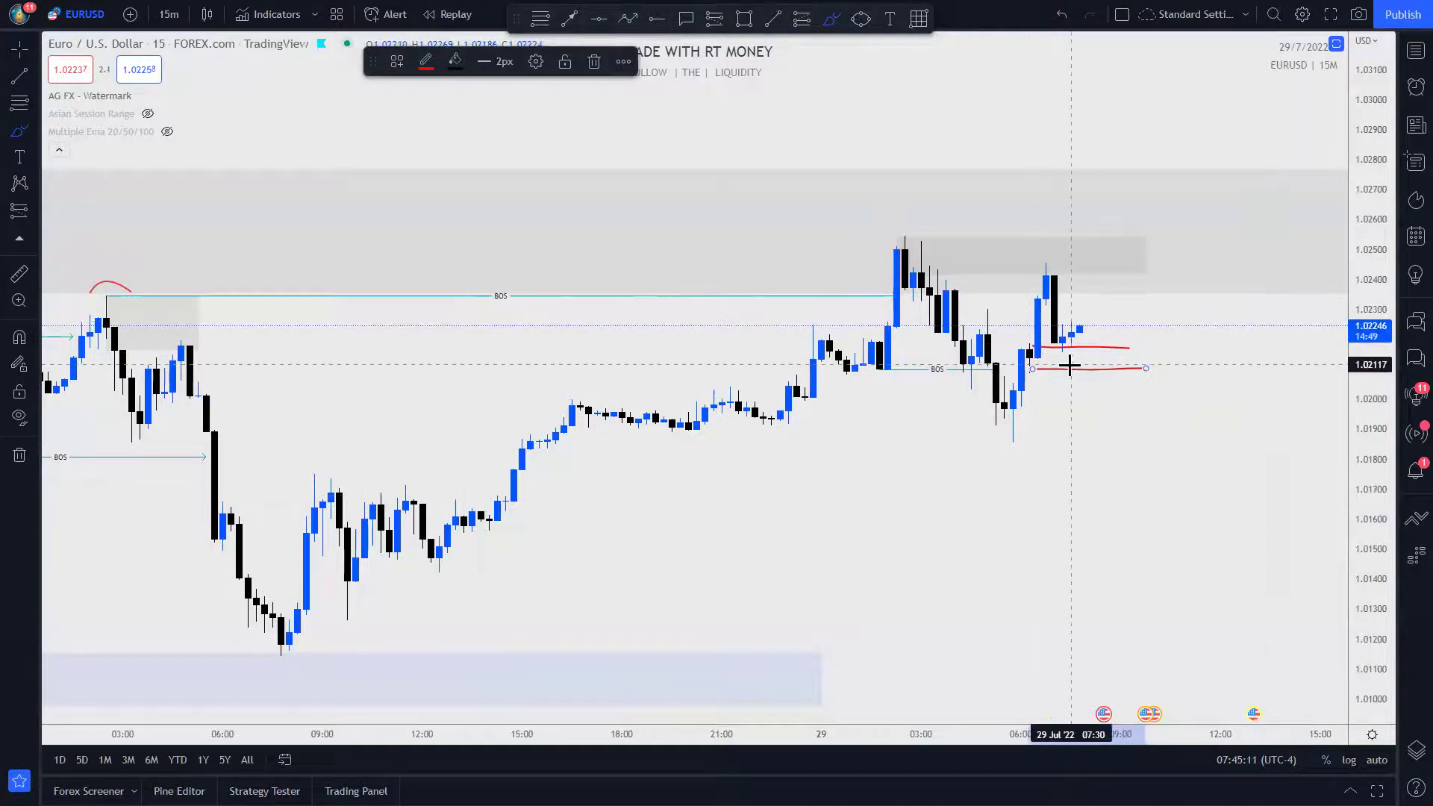
{"action": "mouse_move", "coordinate": [1056, 357]}
{"action": "left_mouse_down"}
{"action": "mouse_move", "coordinate": [1008, 383]}
{"action": "mouse_move", "coordinate": [1033, 352]}
{"action": "left_mouse_up"}
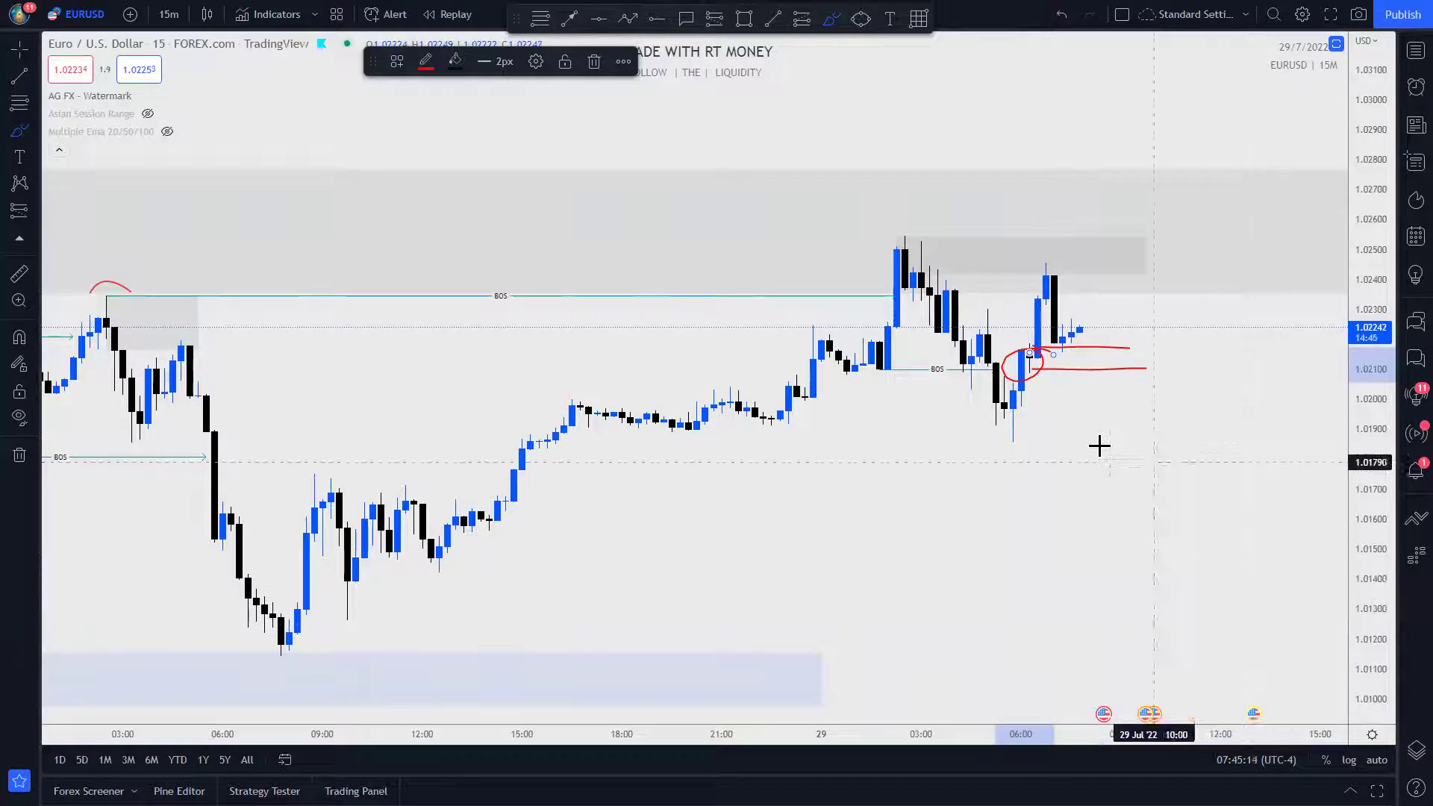
{"action": "left_click_drag", "start_coordinate": [1077, 324], "coordinate": [1090, 386]}
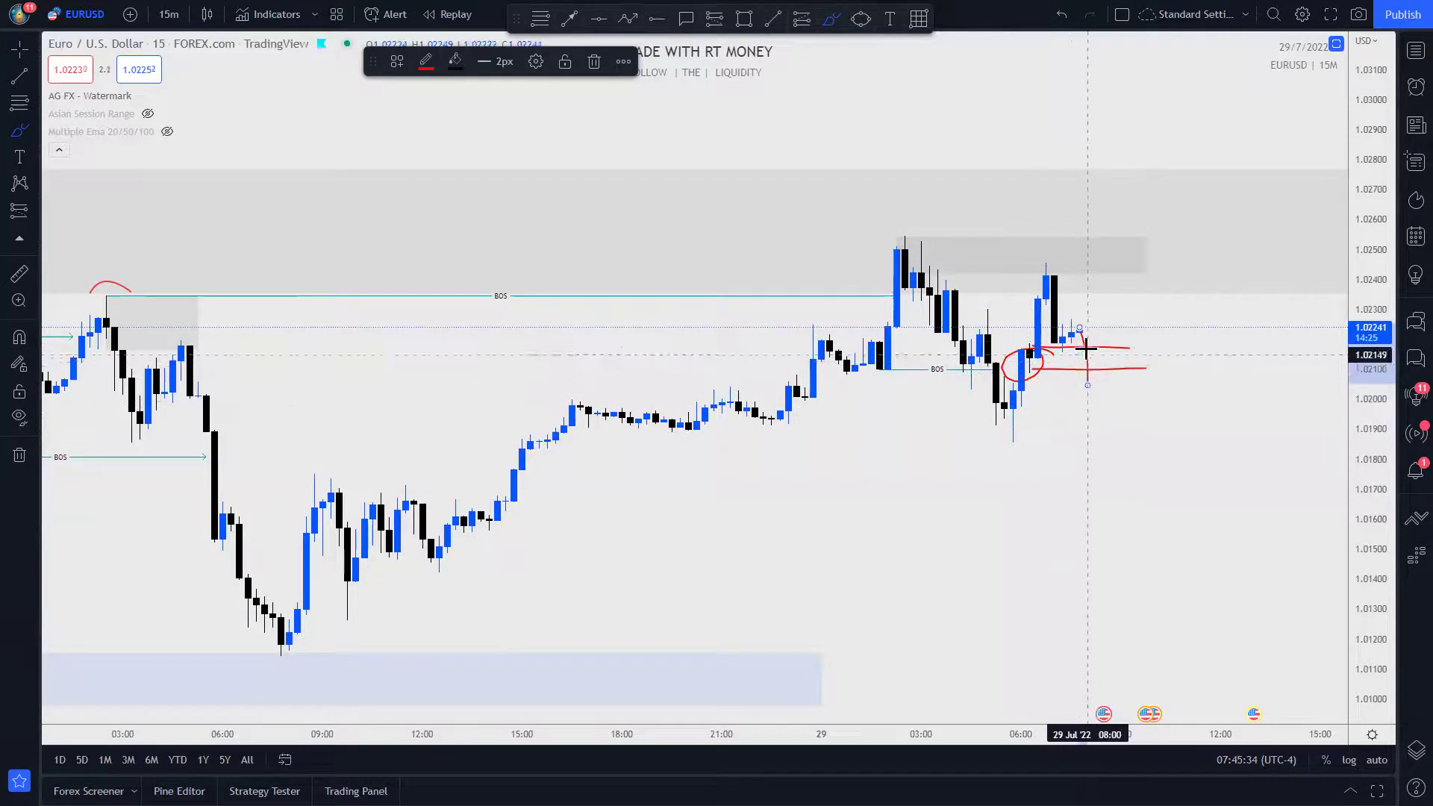
- Brush a red outline around the 29 July supply box with two lines at the latest high, and undo these marks
{"action": "mouse_move", "coordinate": [889, 234]}
{"action": "left_mouse_down"}
{"action": "mouse_move", "coordinate": [1176, 235]}
{"action": "mouse_move", "coordinate": [1030, 274]}
{"action": "mouse_move", "coordinate": [884, 272]}
{"action": "mouse_move", "coordinate": [880, 227]}
{"action": "left_mouse_up"}
{"action": "left_click_drag", "start_coordinate": [1042, 269], "coordinate": [1196, 262]}
{"action": "left_click_drag", "start_coordinate": [1041, 301], "coordinate": [1229, 293]}
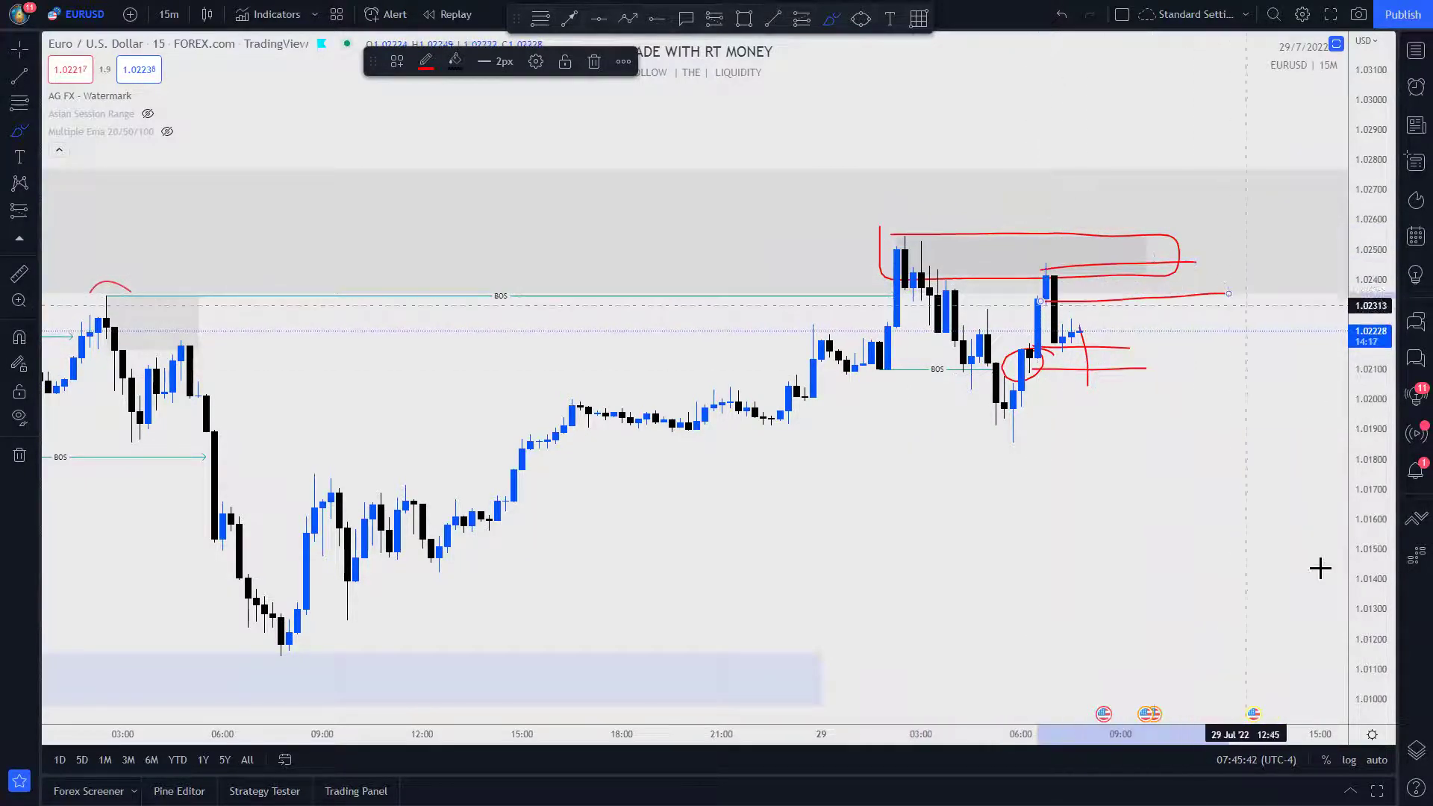
{"action": "key", "text": "ctrl+z"}
{"action": "key", "text": "ctrl+z"}
{"action": "key", "text": "ctrl+z"}
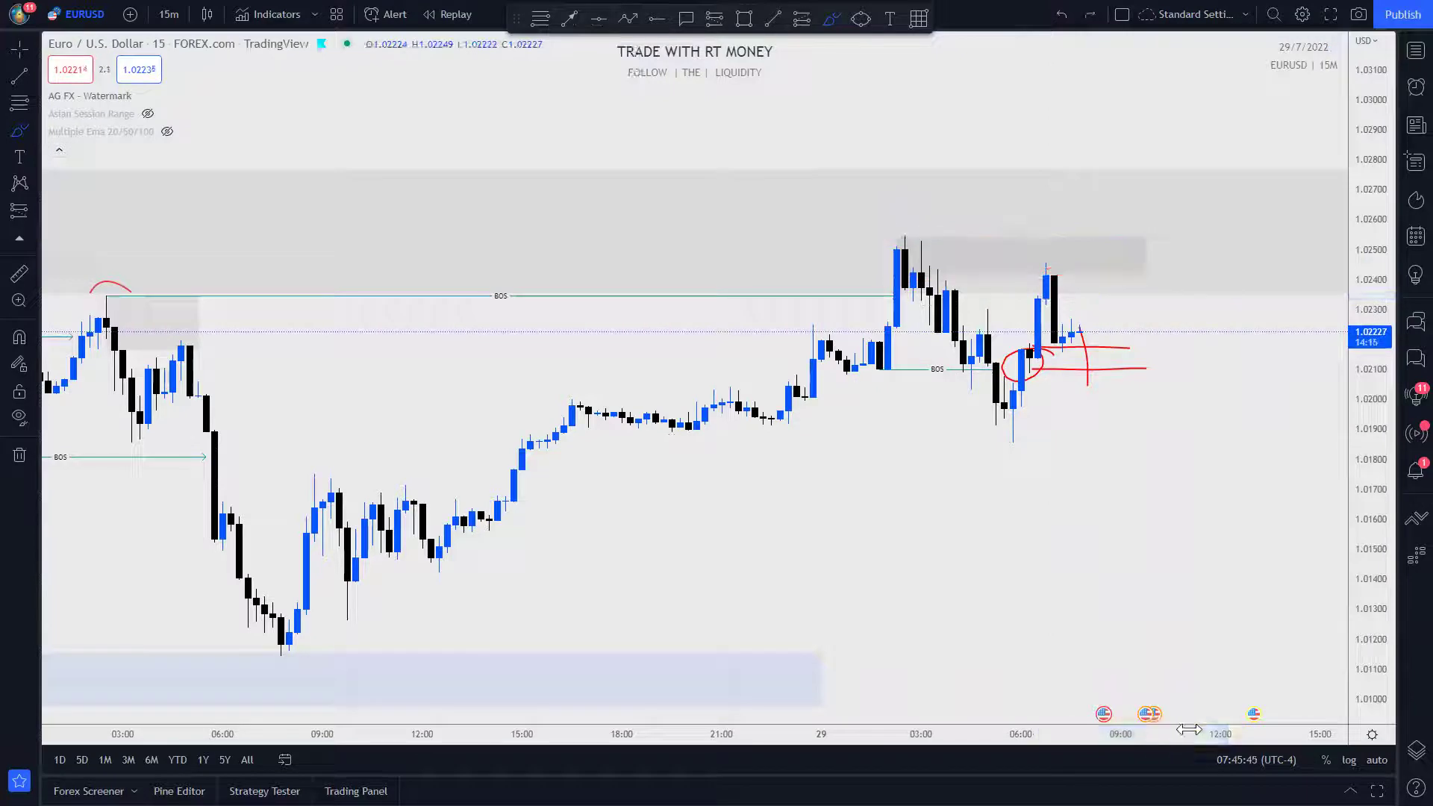
- Brush a red projected path rising to about 1.0237 and falling to about 1.0182, and remove the remaining red marks
{"action": "mouse_move", "coordinate": [1087, 337]}
{"action": "left_mouse_down"}
{"action": "mouse_move", "coordinate": [1108, 279]}
{"action": "mouse_move", "coordinate": [1114, 451]}
{"action": "left_mouse_up"}
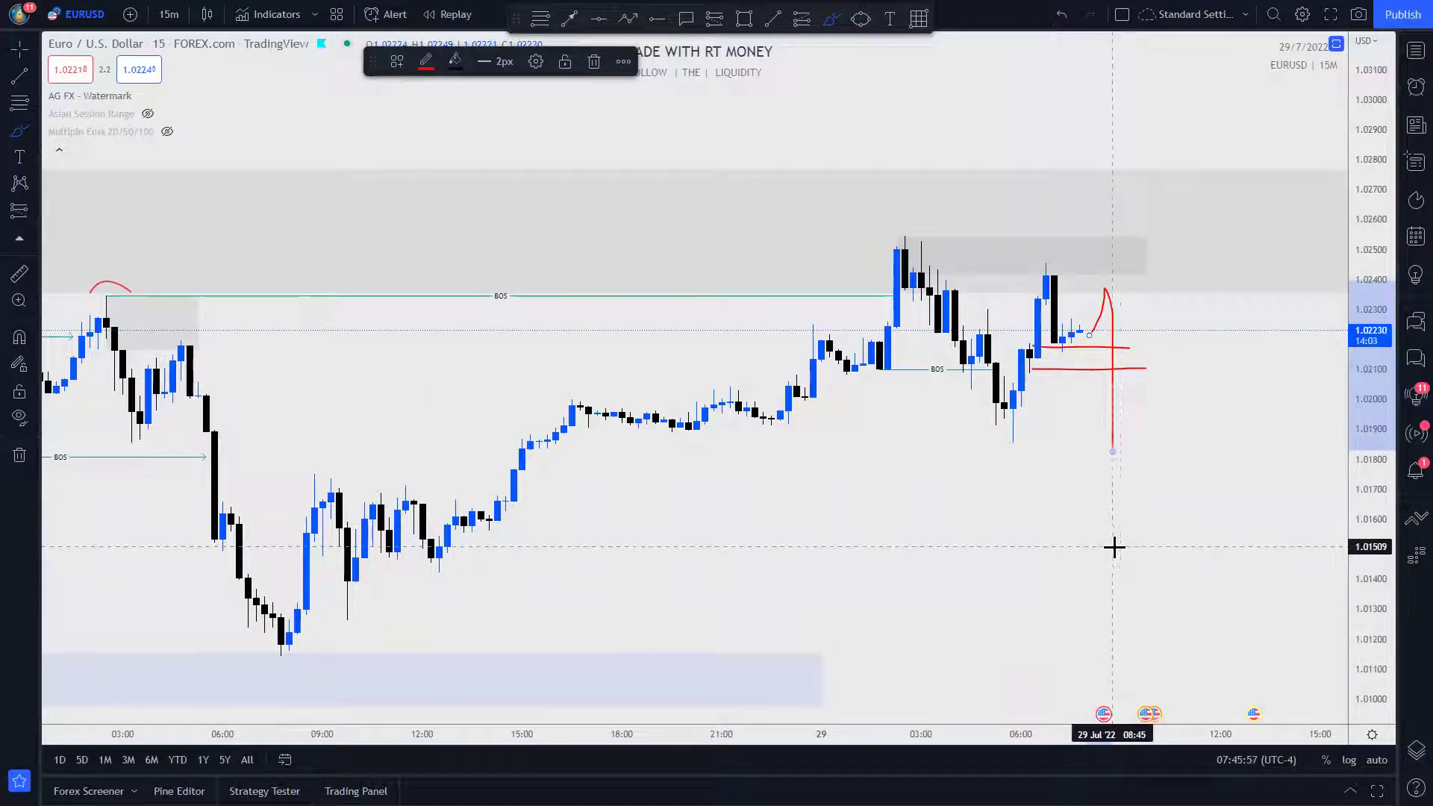
{"action": "key", "text": "Delete"}
{"action": "scroll", "coordinate": [1067, 380], "scroll_direction": "up", "scroll_amount": 2}
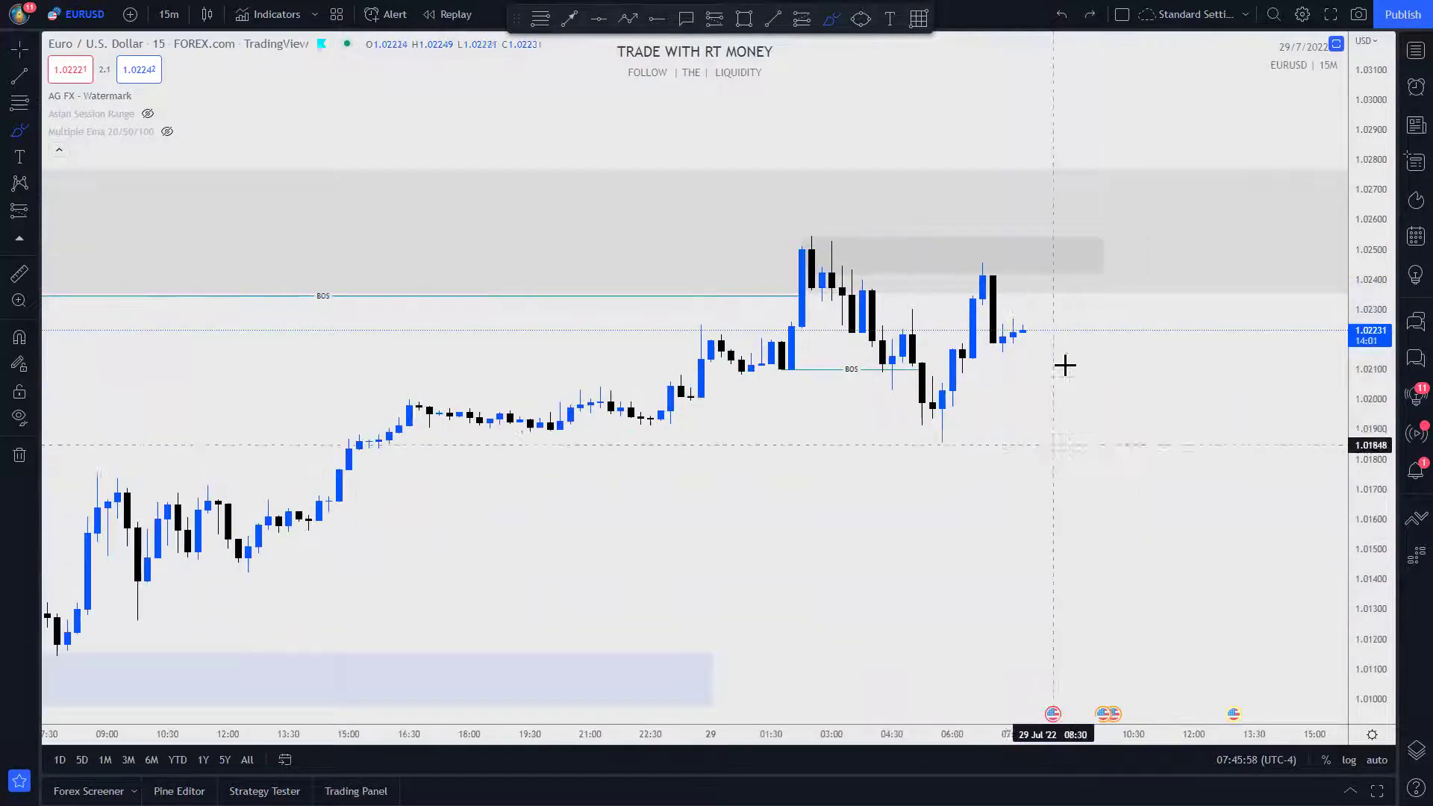
- Draw a horizontal trend line at 1.02300 from the 29 July lower high to 06:15 and apply the Choch template
{"action": "left_click", "coordinate": [776, 16]}
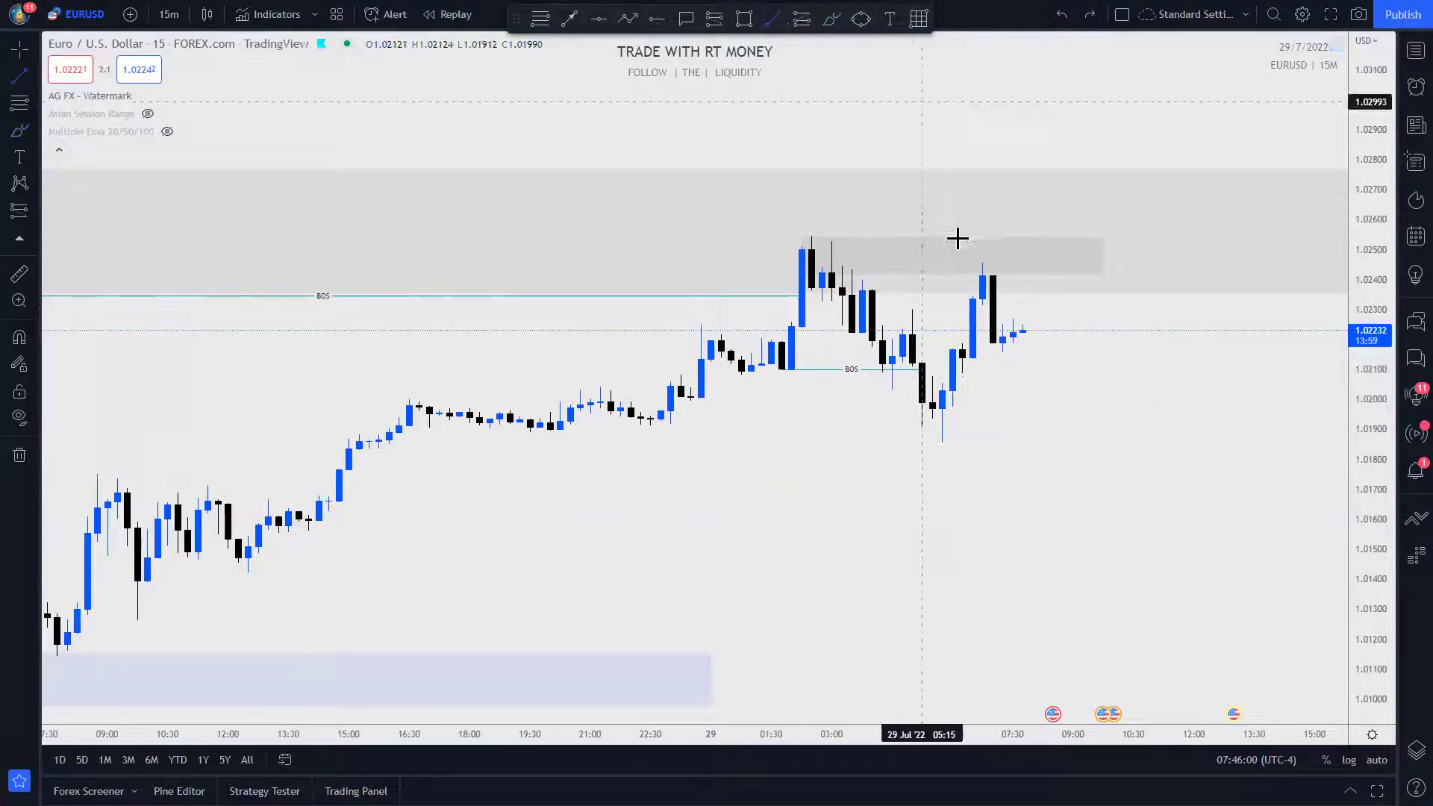
{"action": "left_click", "coordinate": [912, 309]}
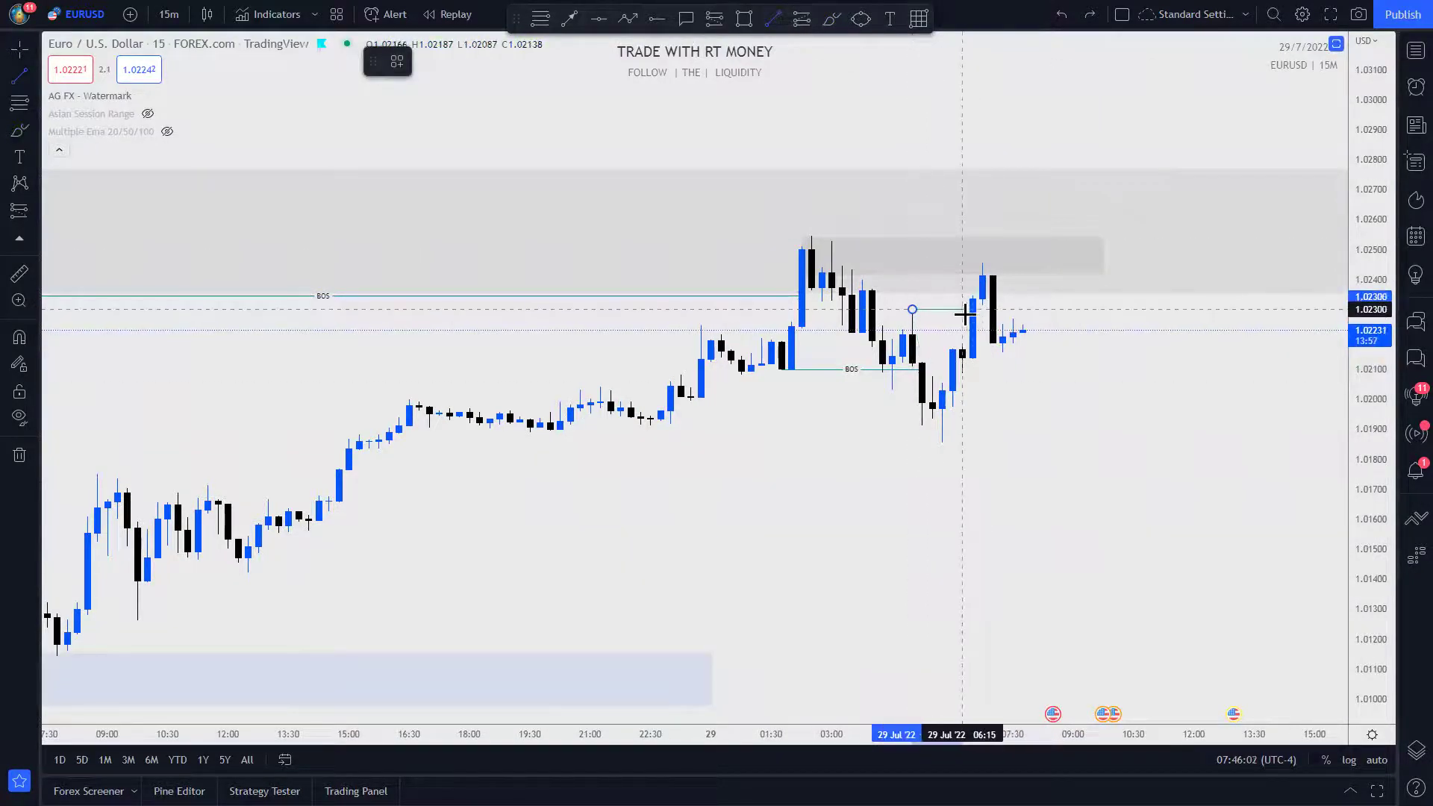
{"action": "left_click", "coordinate": [963, 309]}
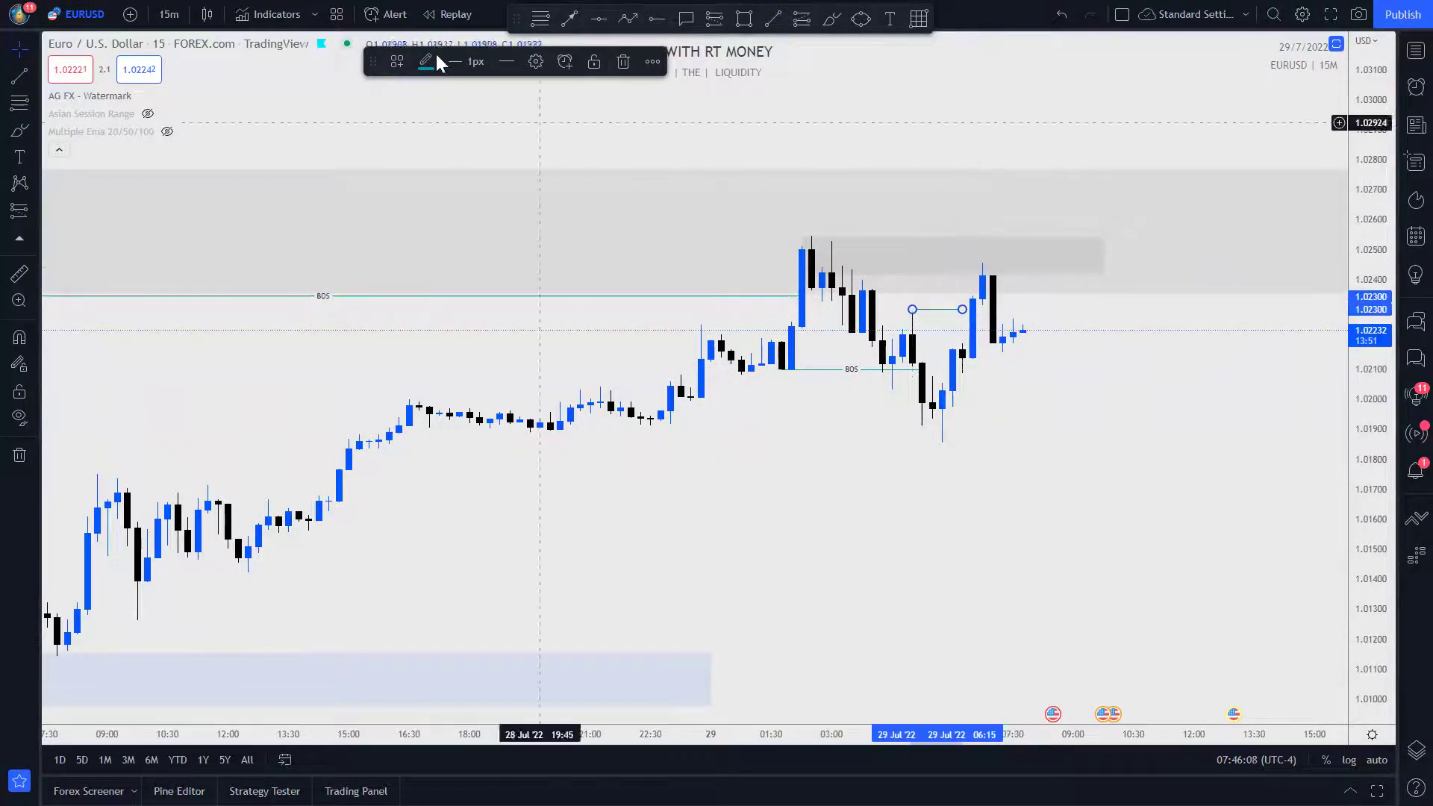
{"action": "left_click", "coordinate": [397, 61]}
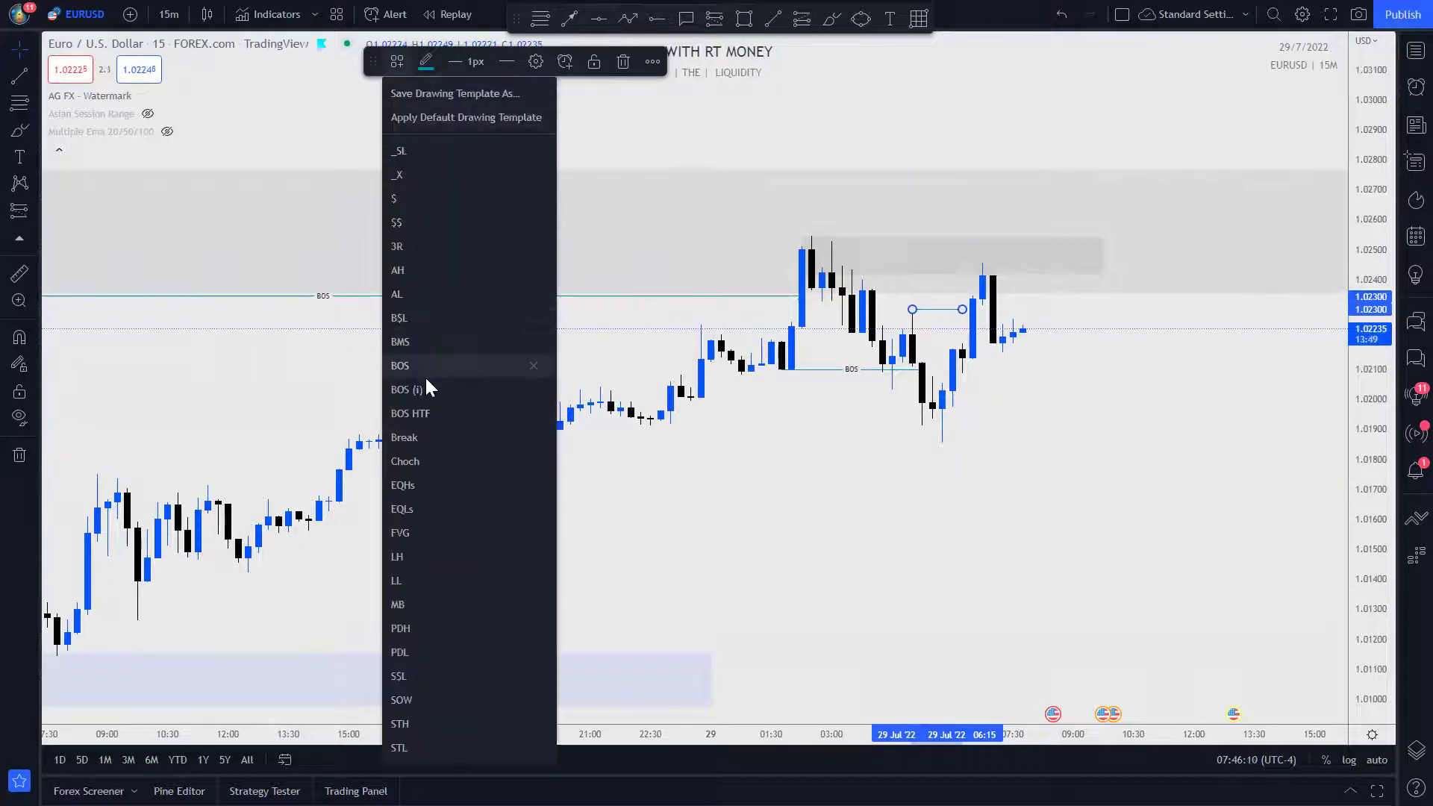
{"action": "left_click", "coordinate": [424, 461]}
{"action": "left_click", "coordinate": [1045, 385]}
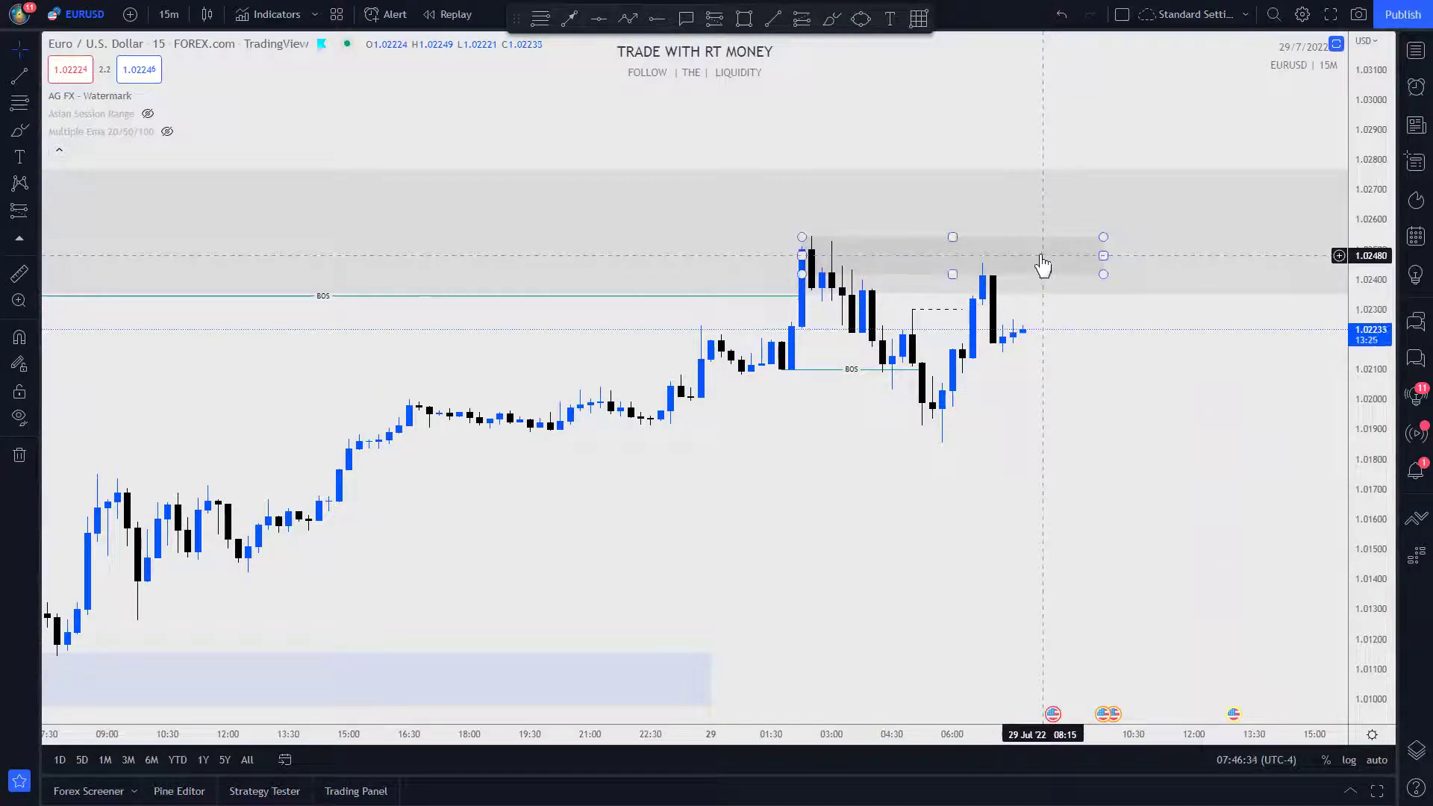
{"action": "left_click", "coordinate": [1081, 285]}
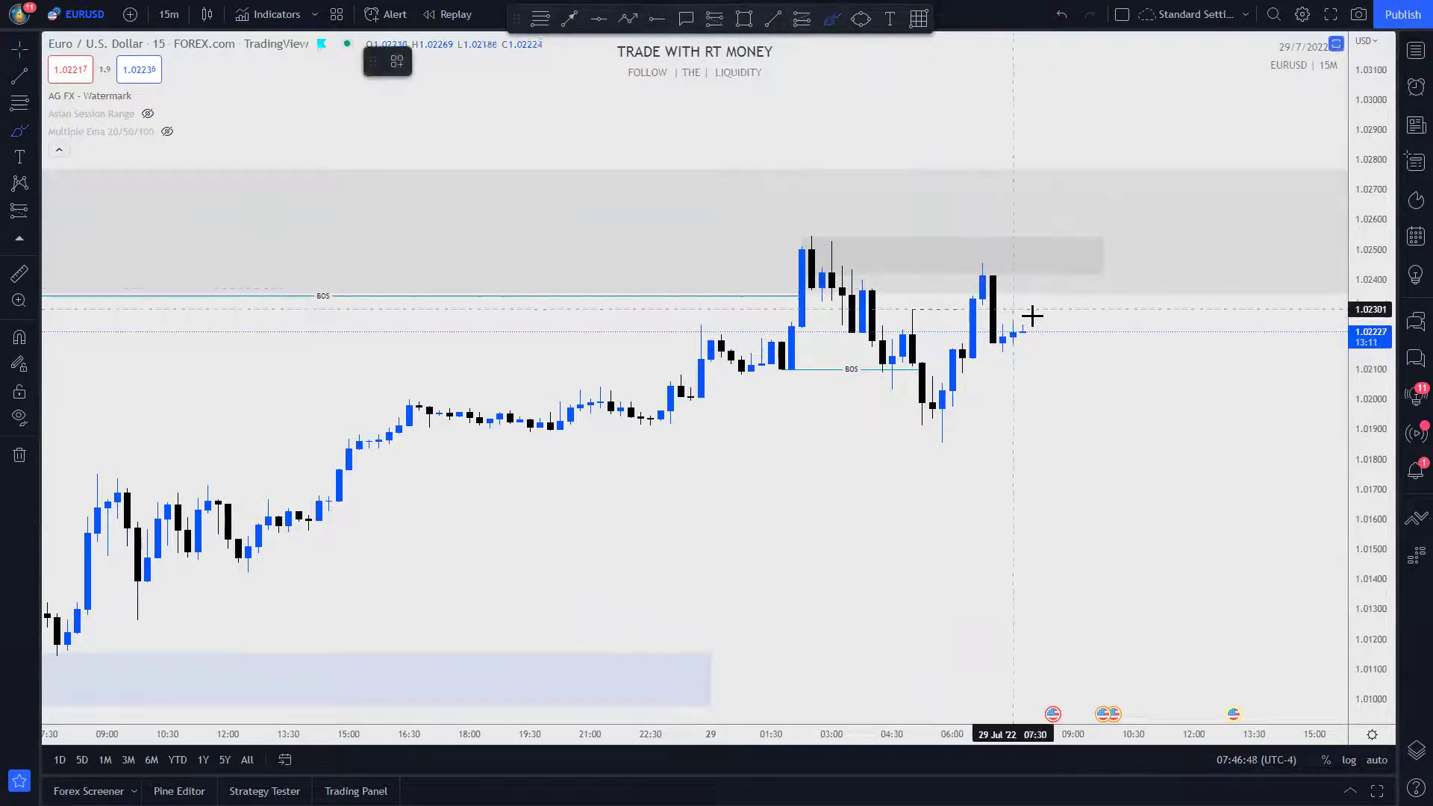
- Brush a red stroke from current price up into the supply box, and mark the two 29 July highs with an arc and a circle
{"action": "left_click_drag", "start_coordinate": [1034, 313], "coordinate": [1034, 328]}
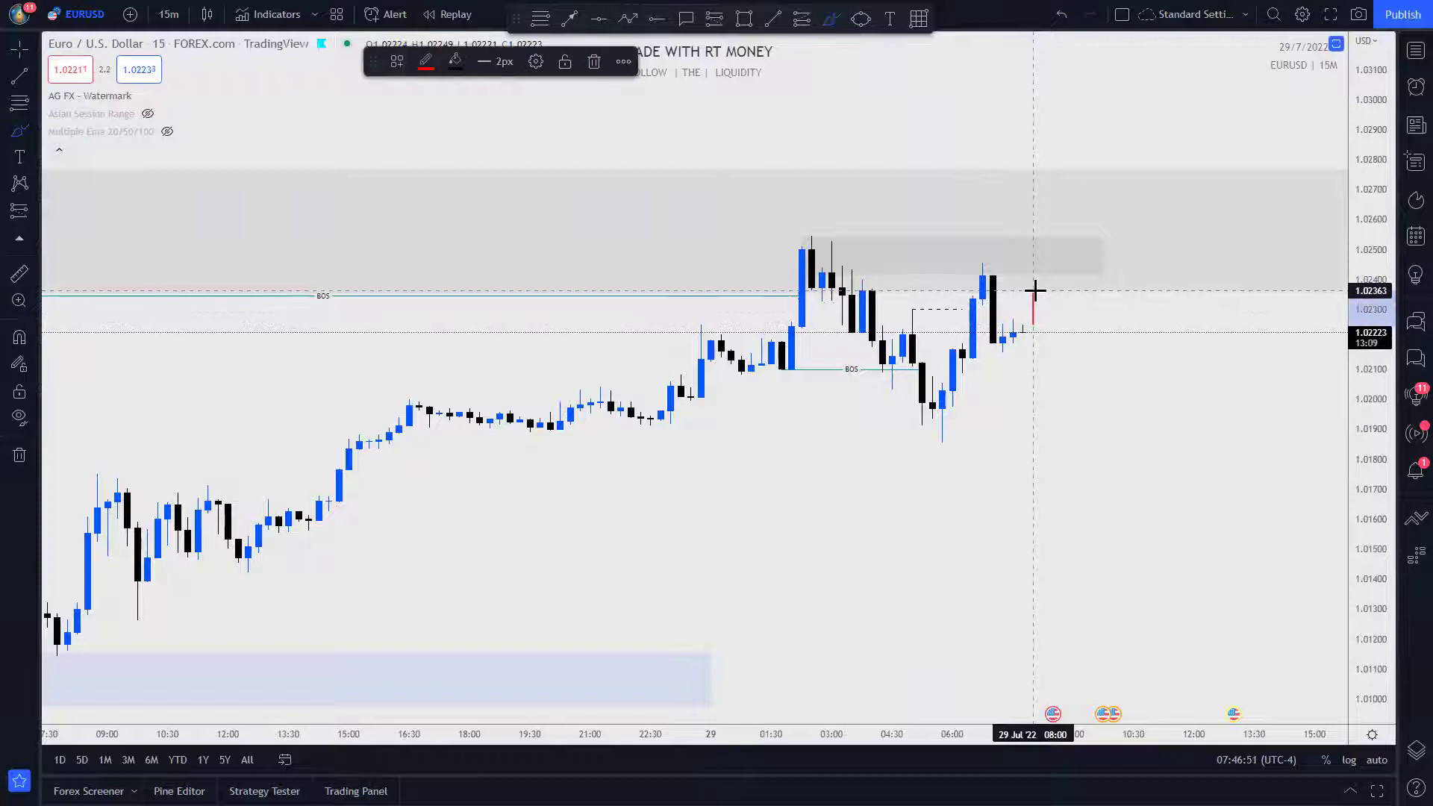
{"action": "mouse_move", "coordinate": [965, 264]}
{"action": "left_mouse_down"}
{"action": "mouse_move", "coordinate": [1013, 267]}
{"action": "mouse_move", "coordinate": [1034, 248]}
{"action": "left_mouse_up"}
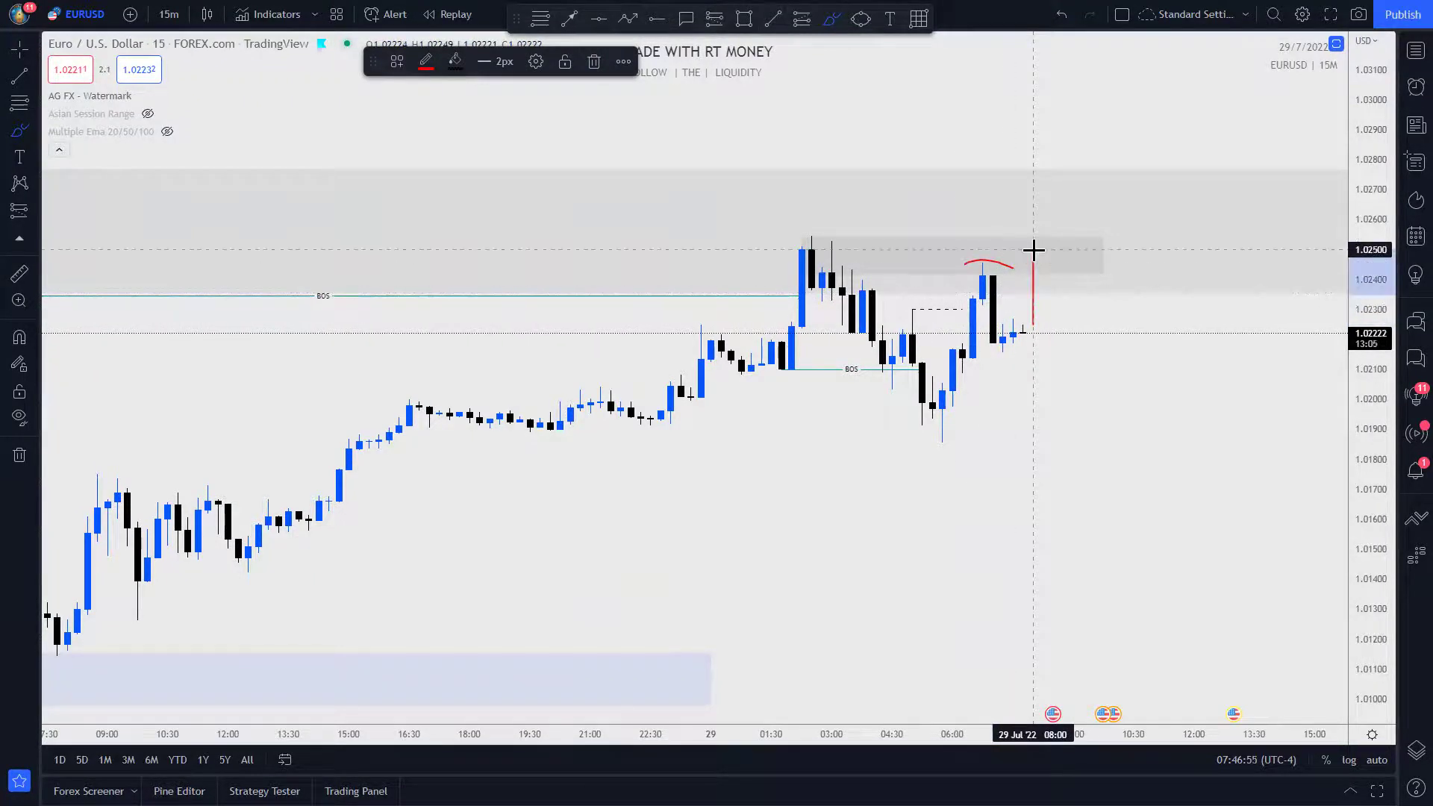
{"action": "mouse_move", "coordinate": [864, 241]}
{"action": "left_mouse_down"}
{"action": "mouse_move", "coordinate": [878, 230]}
{"action": "mouse_move", "coordinate": [802, 243]}
{"action": "mouse_move", "coordinate": [882, 236]}
{"action": "left_mouse_up"}
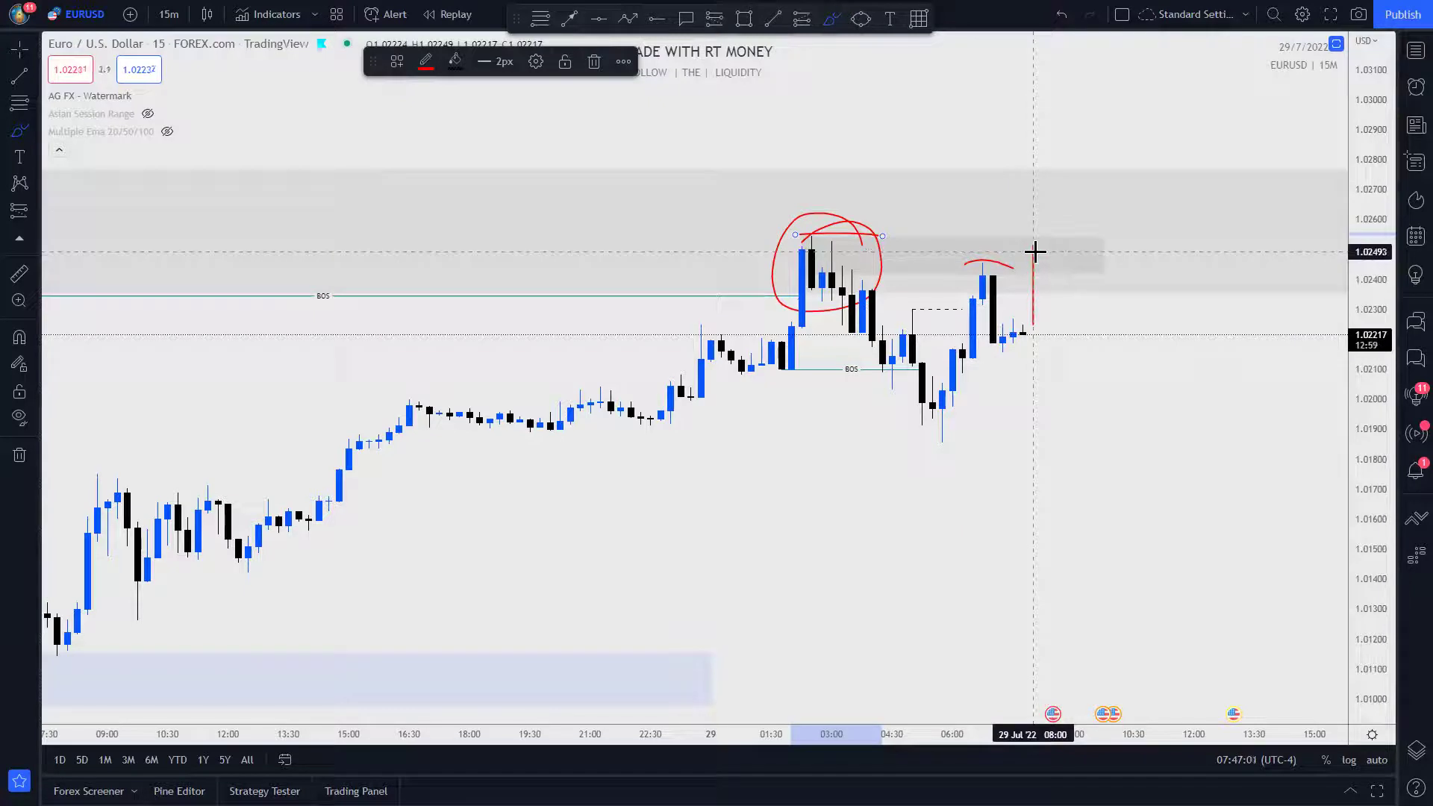
- Brush red lines along the supply box's upper and lower edges and a projected path from the zone down to about 1.0173
{"action": "left_click_drag", "start_coordinate": [773, 236], "coordinate": [1084, 220]}
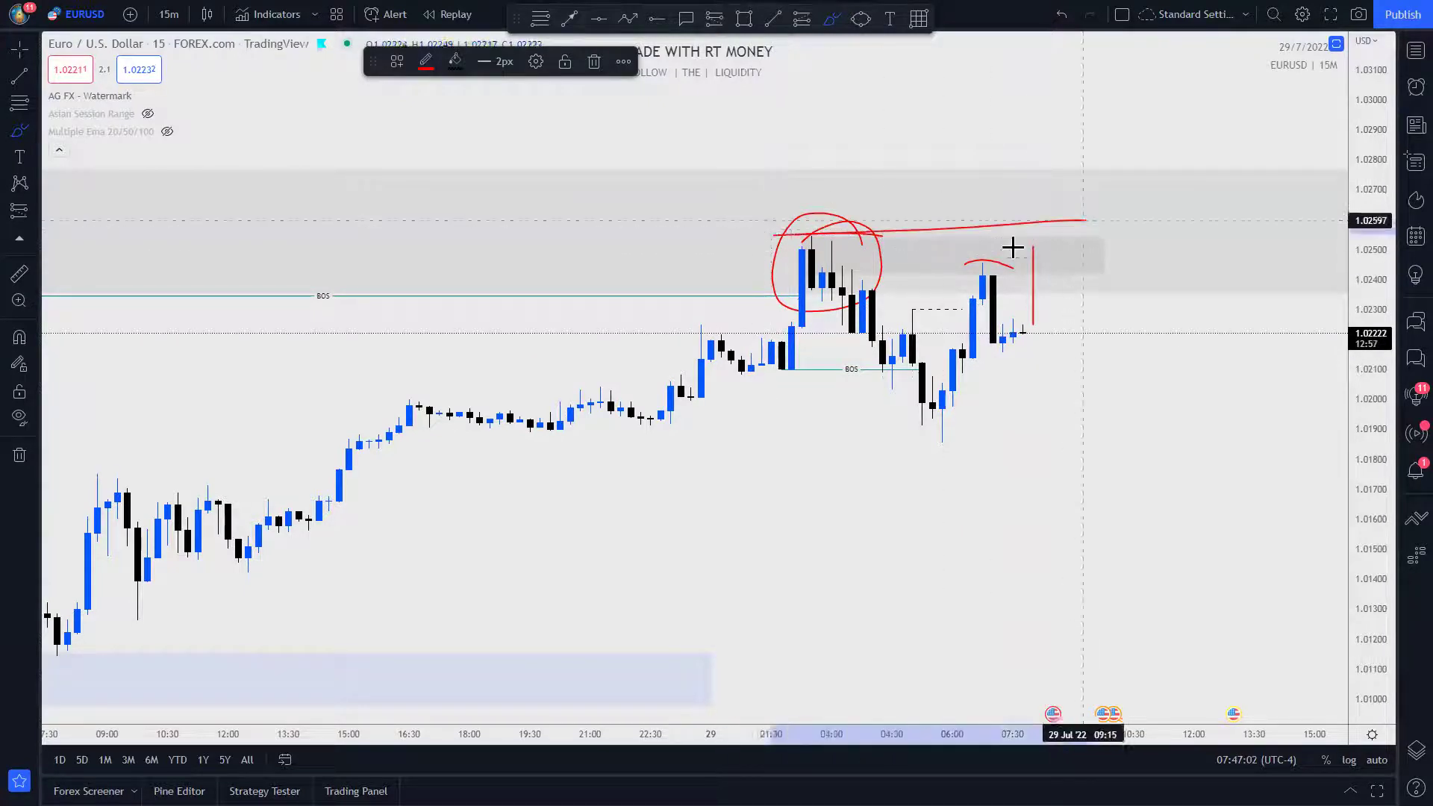
{"action": "left_click_drag", "start_coordinate": [795, 283], "coordinate": [1185, 281]}
{"action": "mouse_move", "coordinate": [1021, 325]}
{"action": "left_mouse_down"}
{"action": "mouse_move", "coordinate": [1033, 254]}
{"action": "mouse_move", "coordinate": [1090, 314]}
{"action": "mouse_move", "coordinate": [1103, 374]}
{"action": "left_mouse_up"}
{"action": "left_click_drag", "start_coordinate": [1110, 427], "coordinate": [1124, 481]}
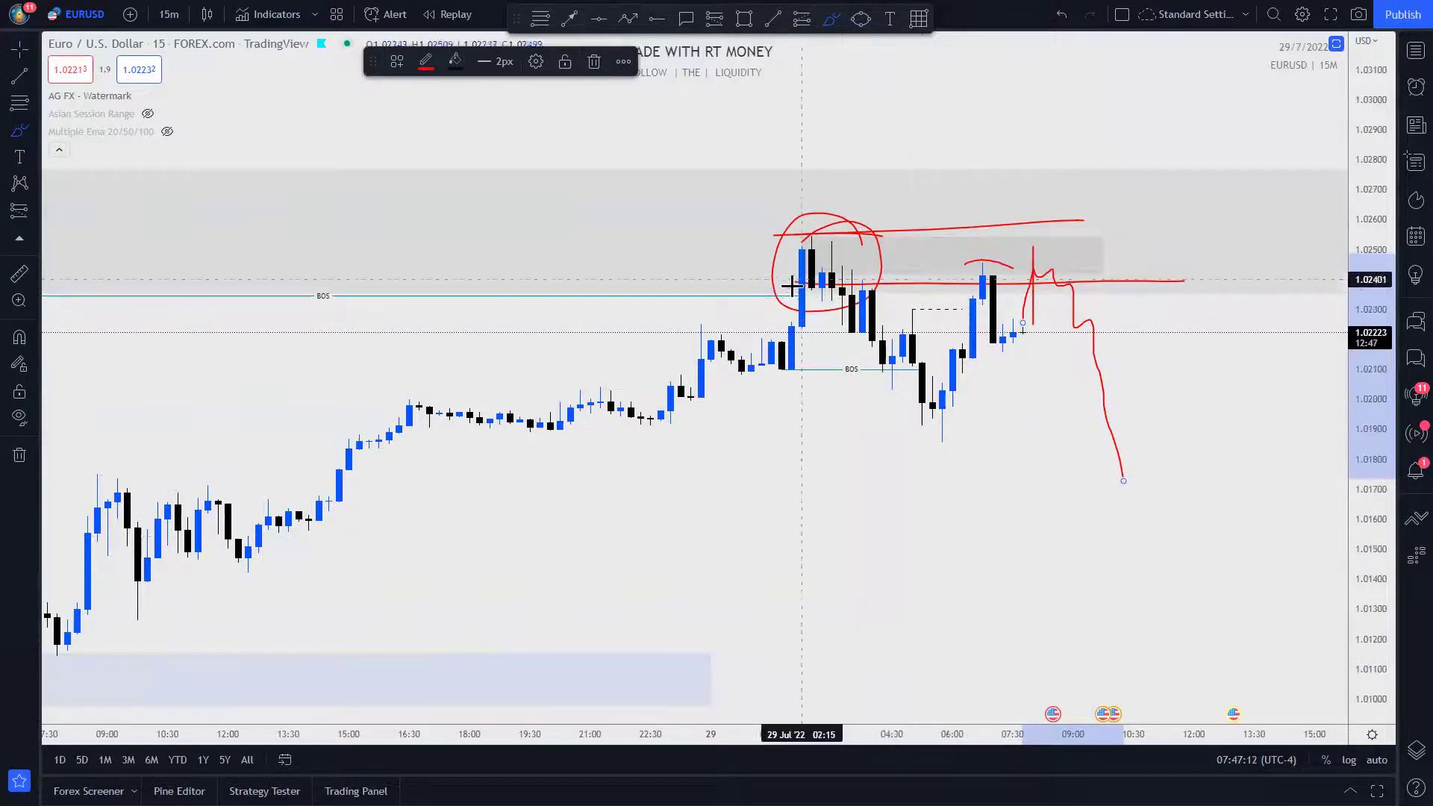
- Brush a red line along the lower BOS level near 1.0210, and remove all red brush marks around the supply zone and current price
{"action": "mouse_move", "coordinate": [774, 377]}
{"action": "left_mouse_down"}
{"action": "mouse_move", "coordinate": [918, 378]}
{"action": "mouse_move", "coordinate": [780, 384]}
{"action": "mouse_move", "coordinate": [793, 299]}
{"action": "mouse_move", "coordinate": [866, 310]}
{"action": "mouse_move", "coordinate": [953, 416]}
{"action": "mouse_move", "coordinate": [986, 263]}
{"action": "mouse_move", "coordinate": [1003, 343]}
{"action": "mouse_move", "coordinate": [1012, 323]}
{"action": "mouse_move", "coordinate": [1018, 350]}
{"action": "mouse_move", "coordinate": [1025, 324]}
{"action": "left_mouse_up"}
{"action": "right_click", "coordinate": [1018, 350]}
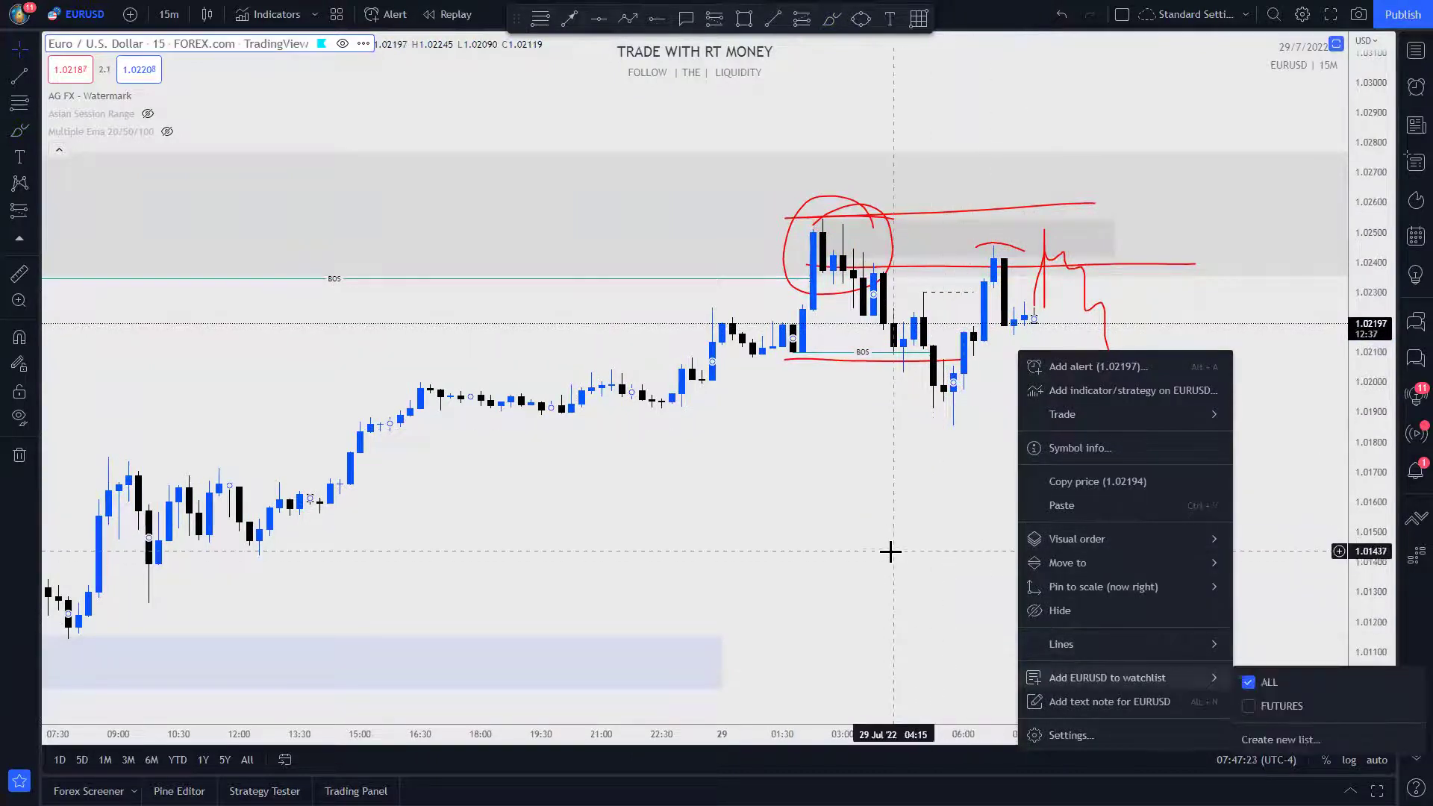
{"action": "key", "text": "ctrl+z"}
{"action": "key", "text": "ctrl+z"}
{"action": "key", "text": "ctrl+z"}
{"action": "key", "text": "ctrl+z"}
{"action": "key", "text": "ctrl+z"}
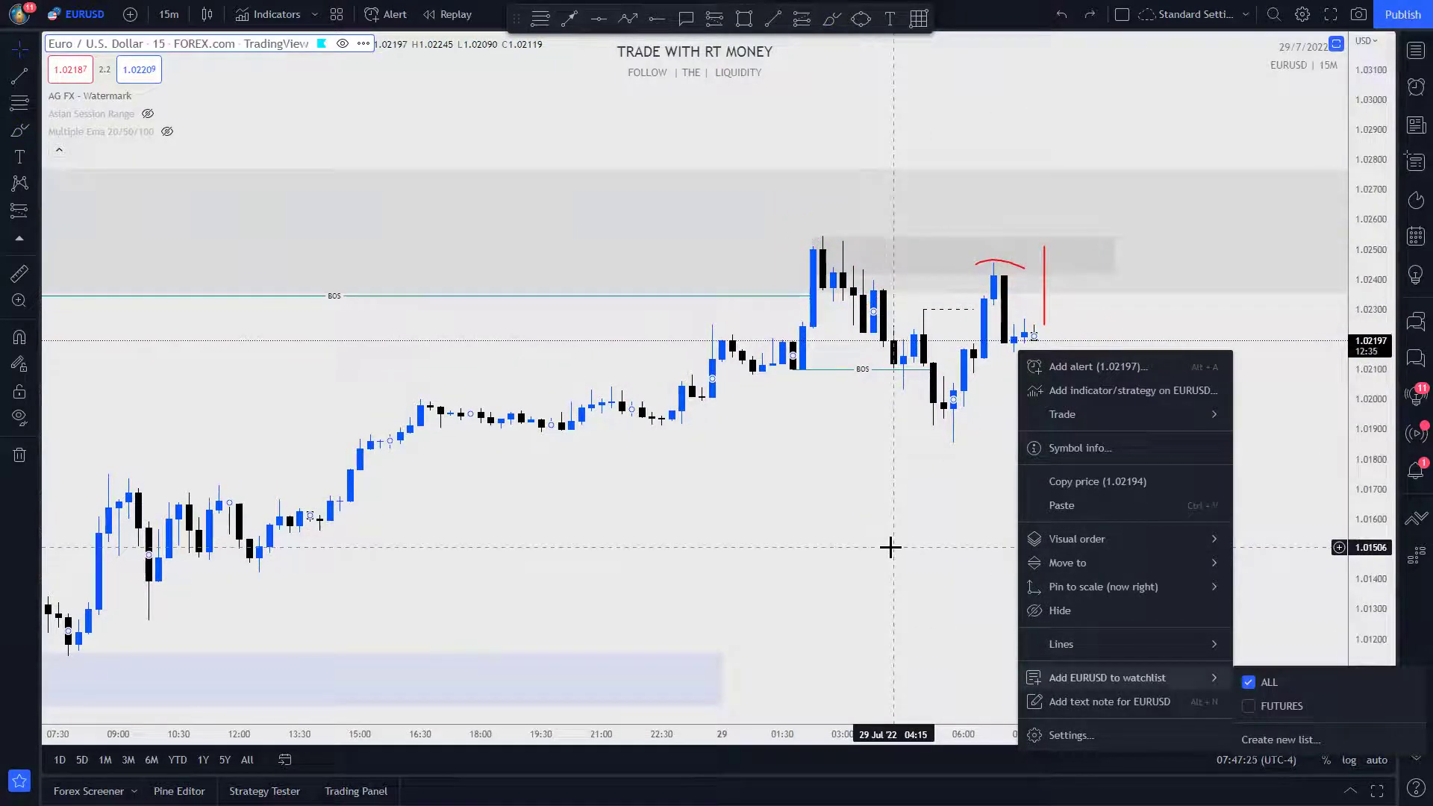
{"action": "key", "text": "ctrl+z"}
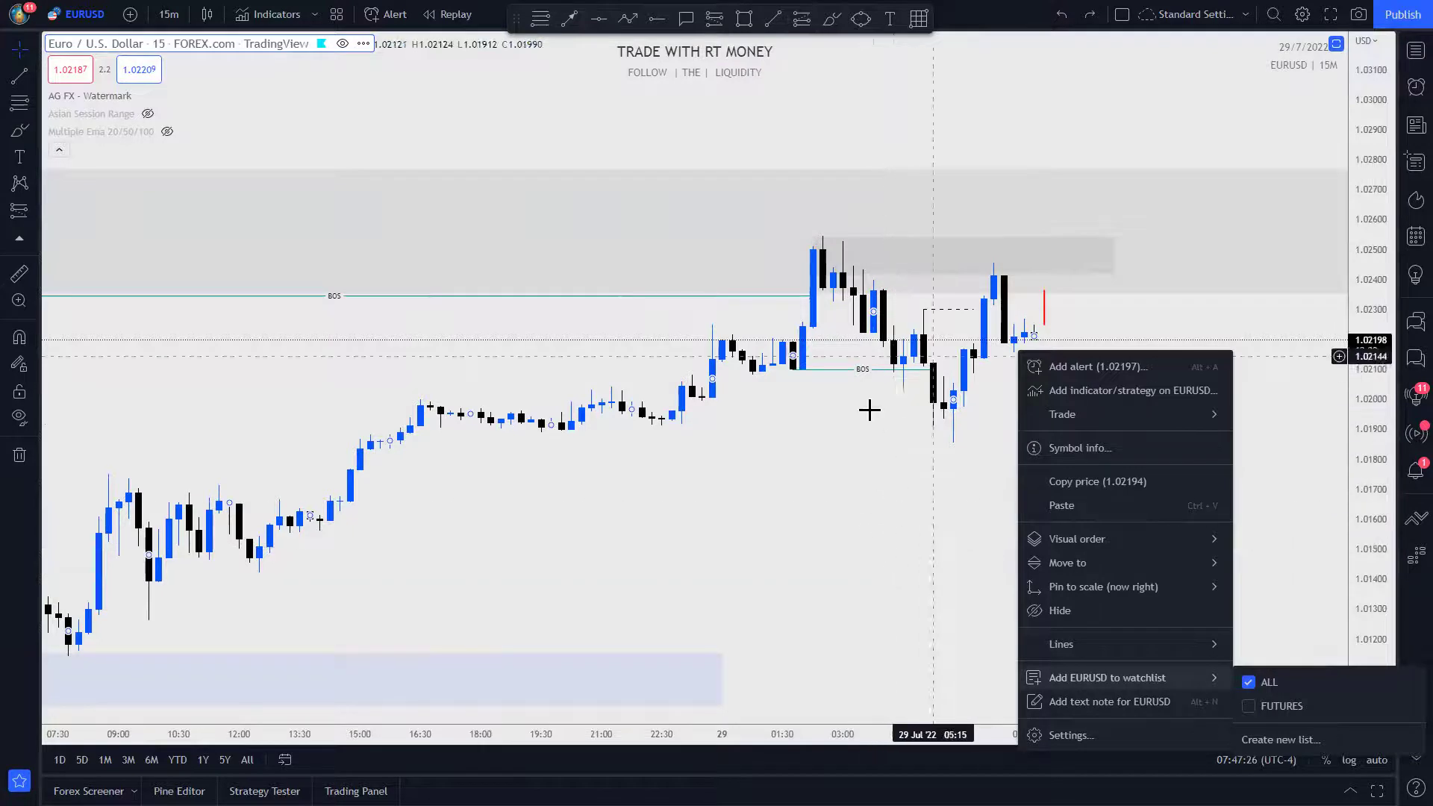
{"action": "right_click", "coordinate": [916, 468]}
{"action": "left_click", "coordinate": [1173, 357]}
{"action": "key", "text": "ctrl+z"}
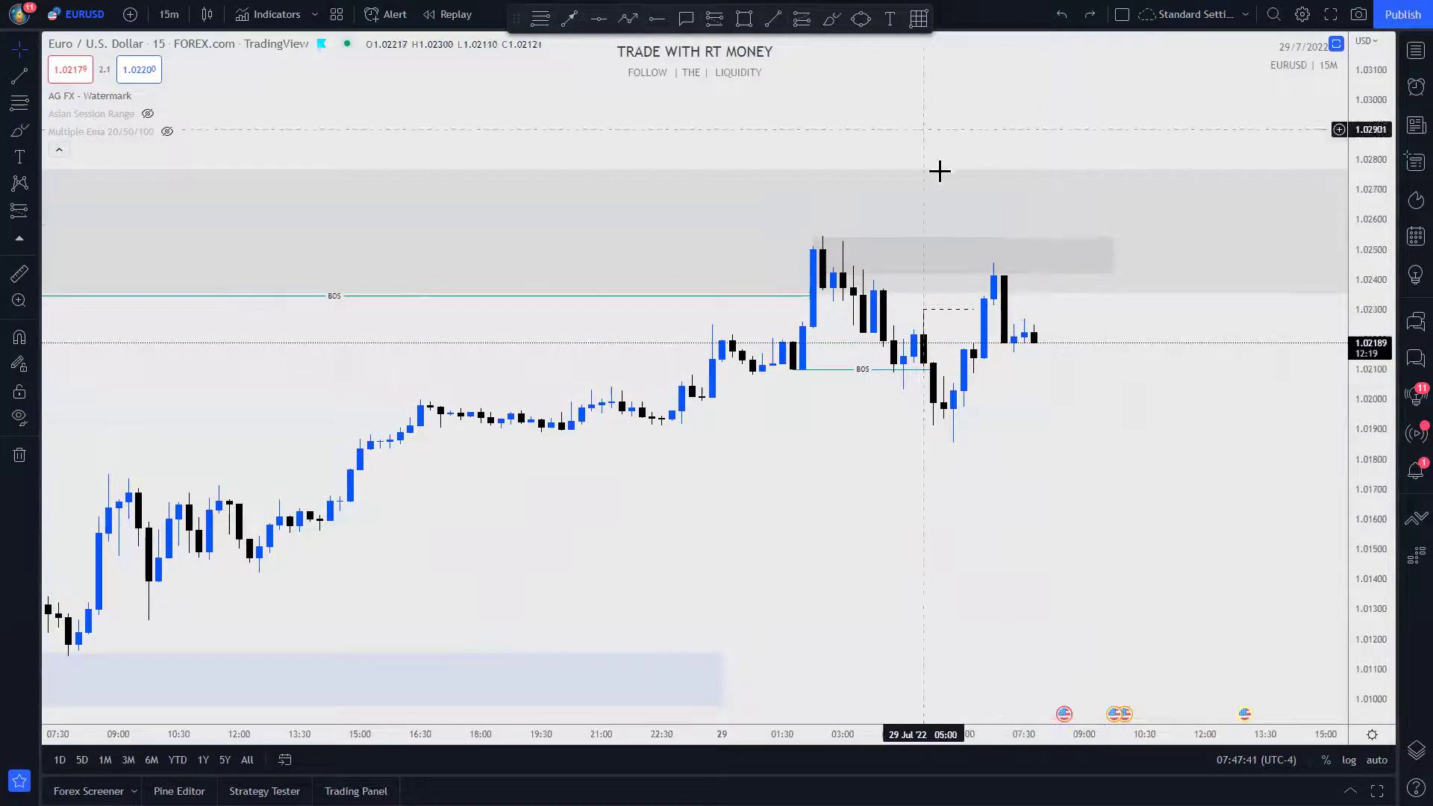
- Try a short vertical dashed trend line at 08:15 from about 1.02318 to 1.02147, and undo it
{"action": "left_click_drag", "start_coordinate": [896, 59], "coordinate": [896, 62]}
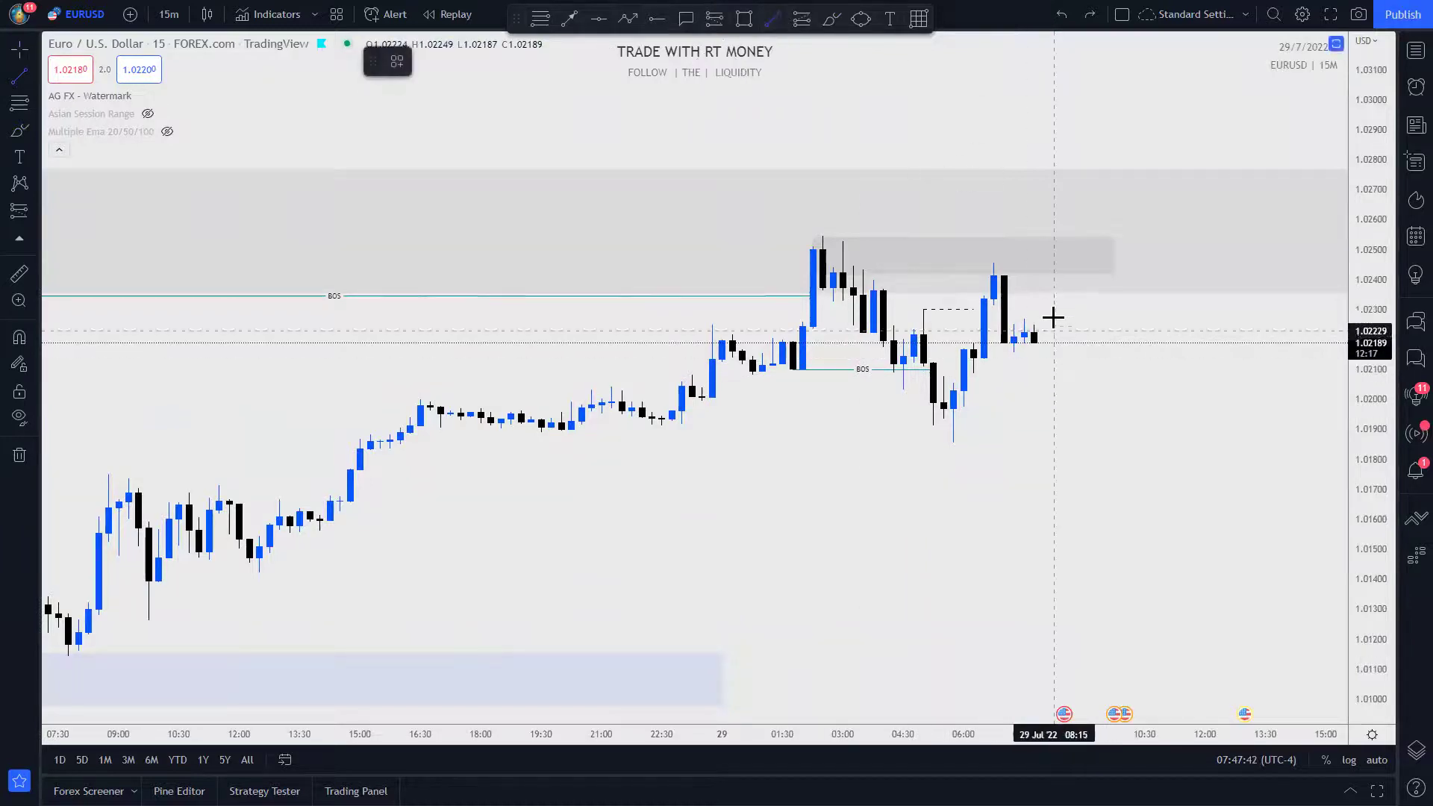
{"action": "left_click", "coordinate": [1054, 304]}
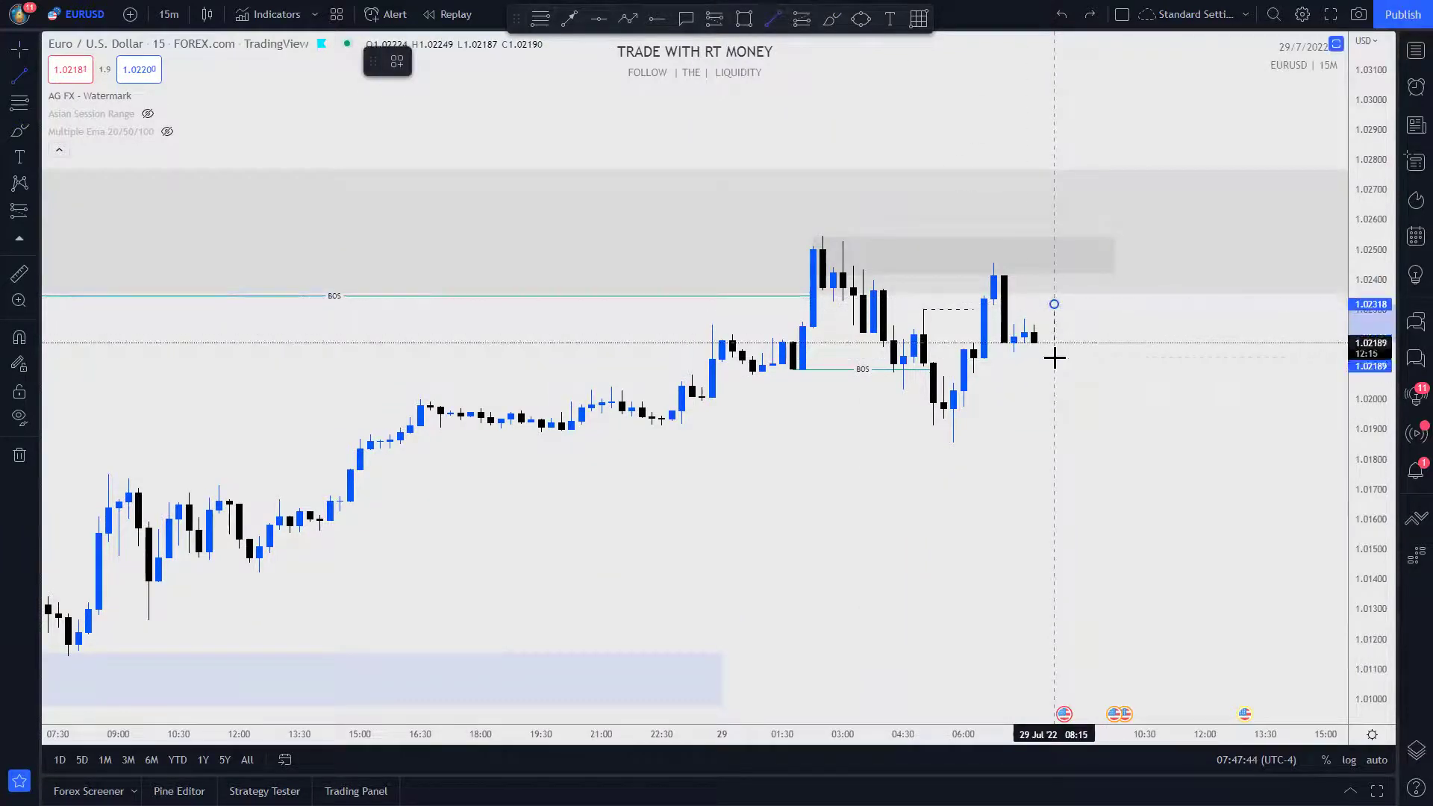
{"action": "left_click", "coordinate": [1055, 357]}
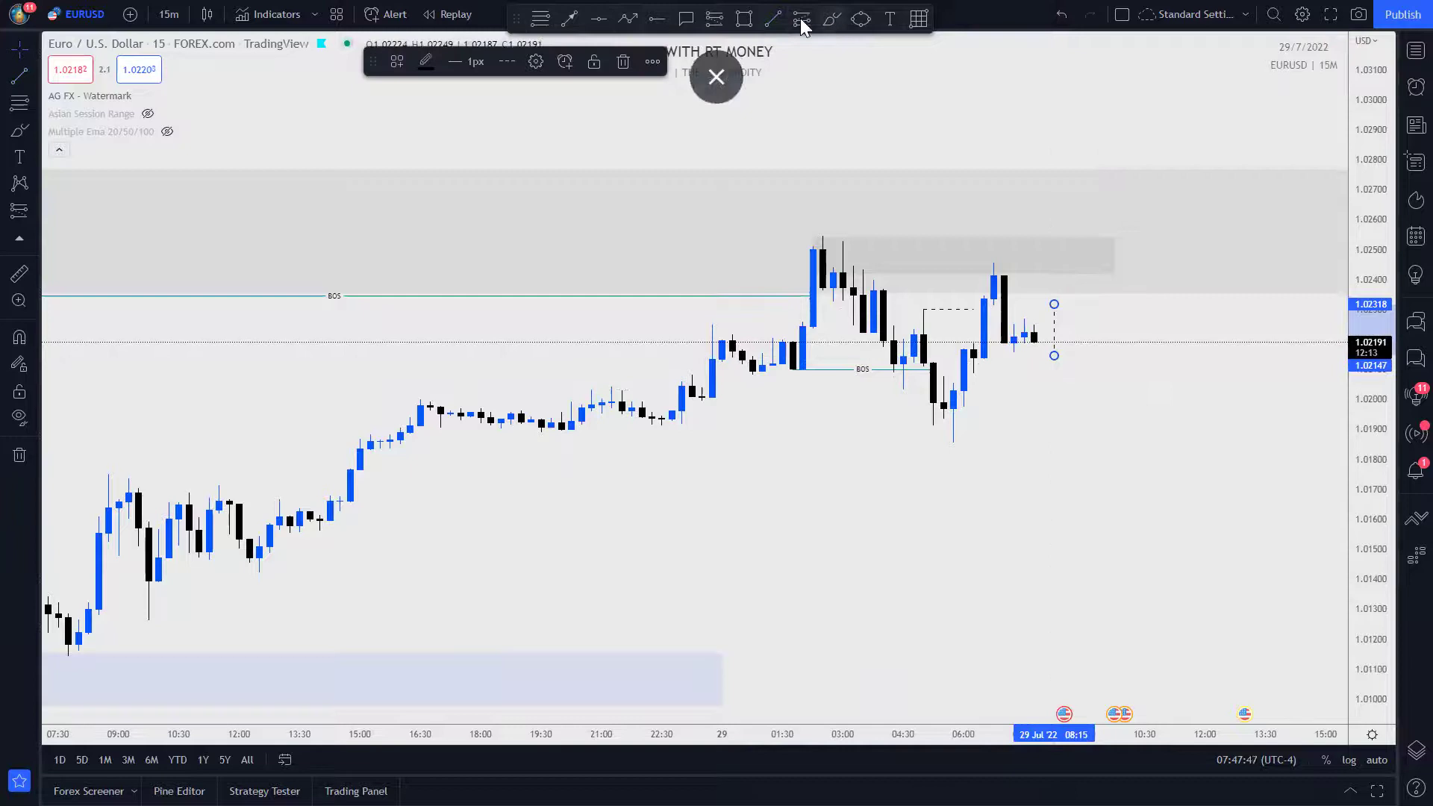
{"action": "left_click_drag", "start_coordinate": [741, 45], "coordinate": [735, 19]}
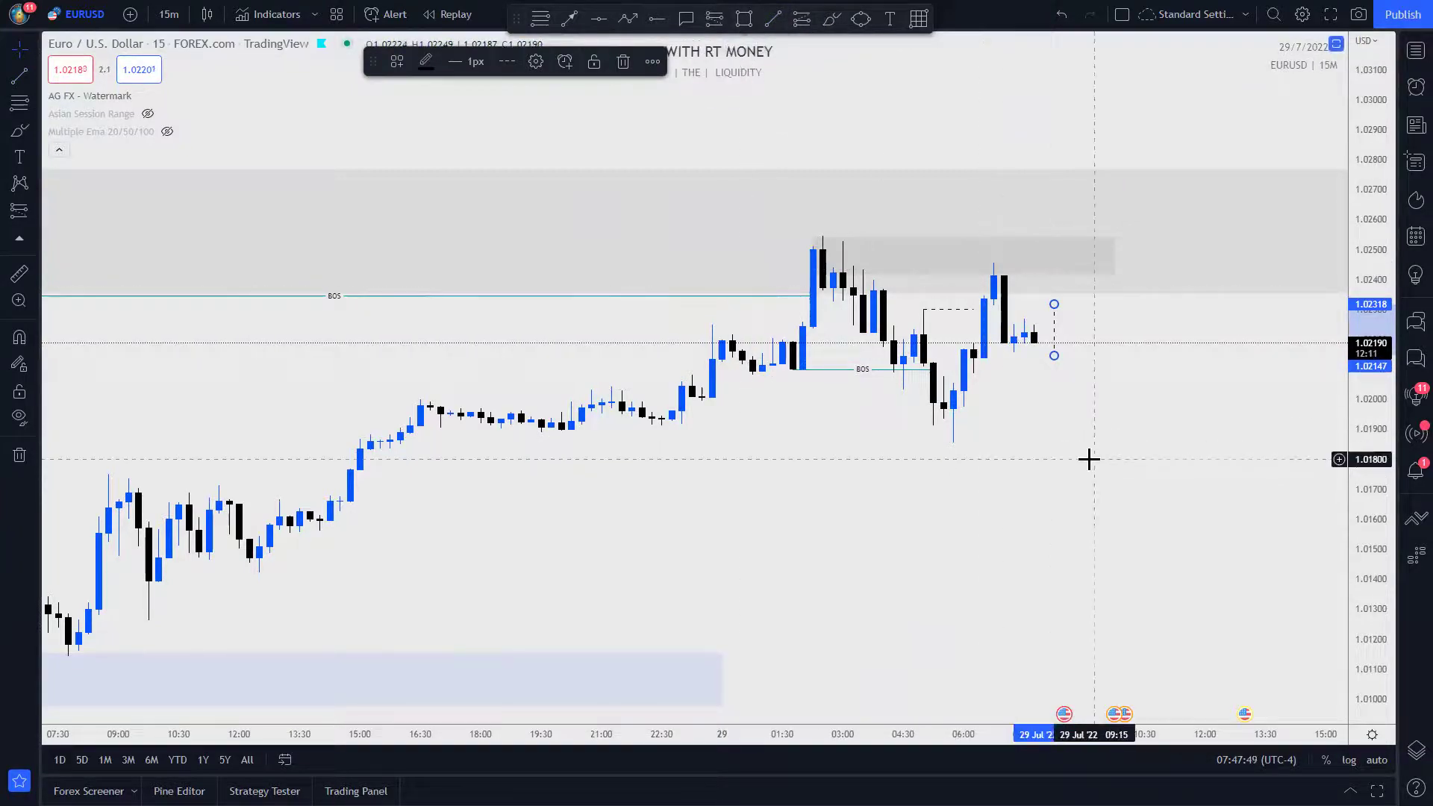
{"action": "key", "text": "ctrl+z"}
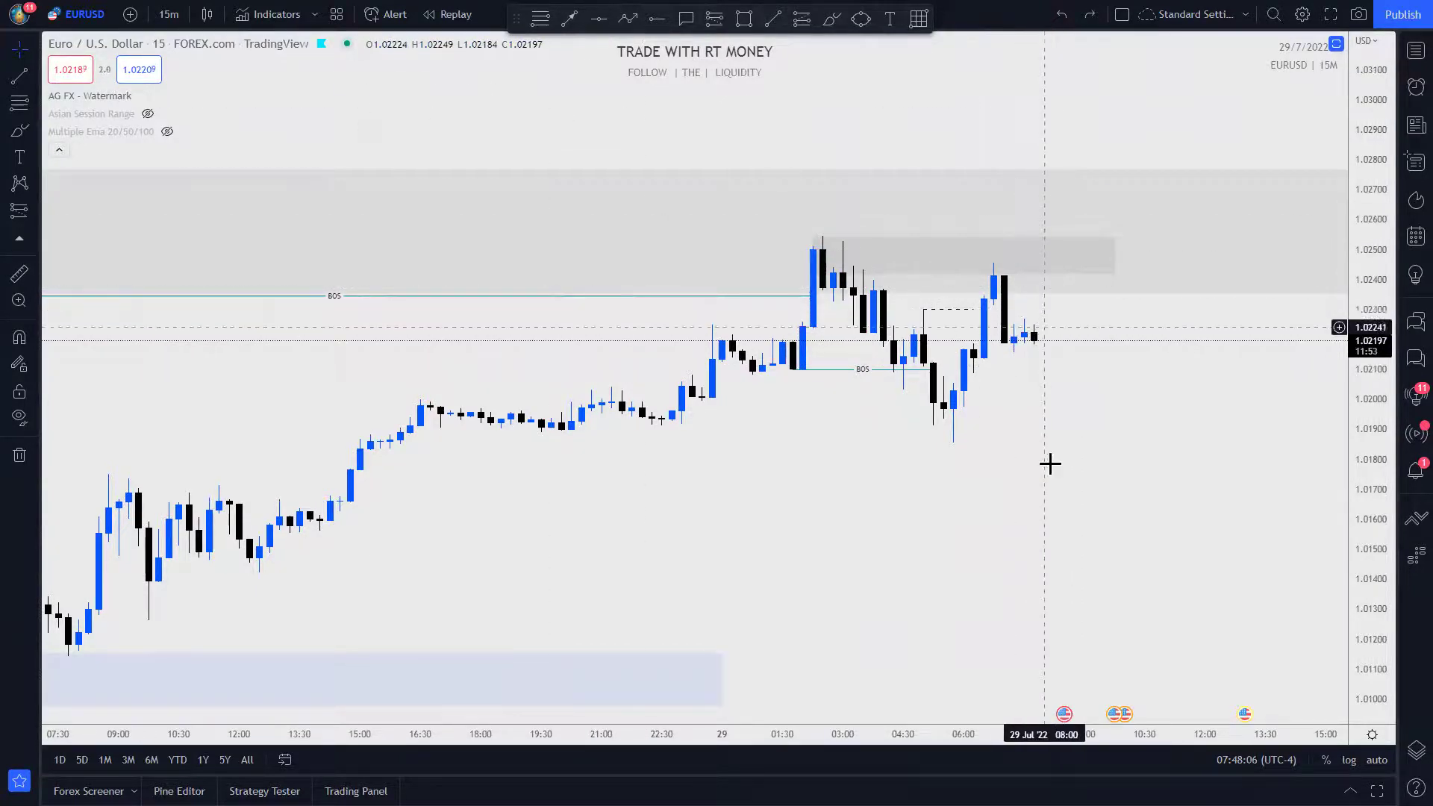
{"action": "scroll", "coordinate": [1136, 550], "scroll_direction": "down", "scroll_amount": 1}
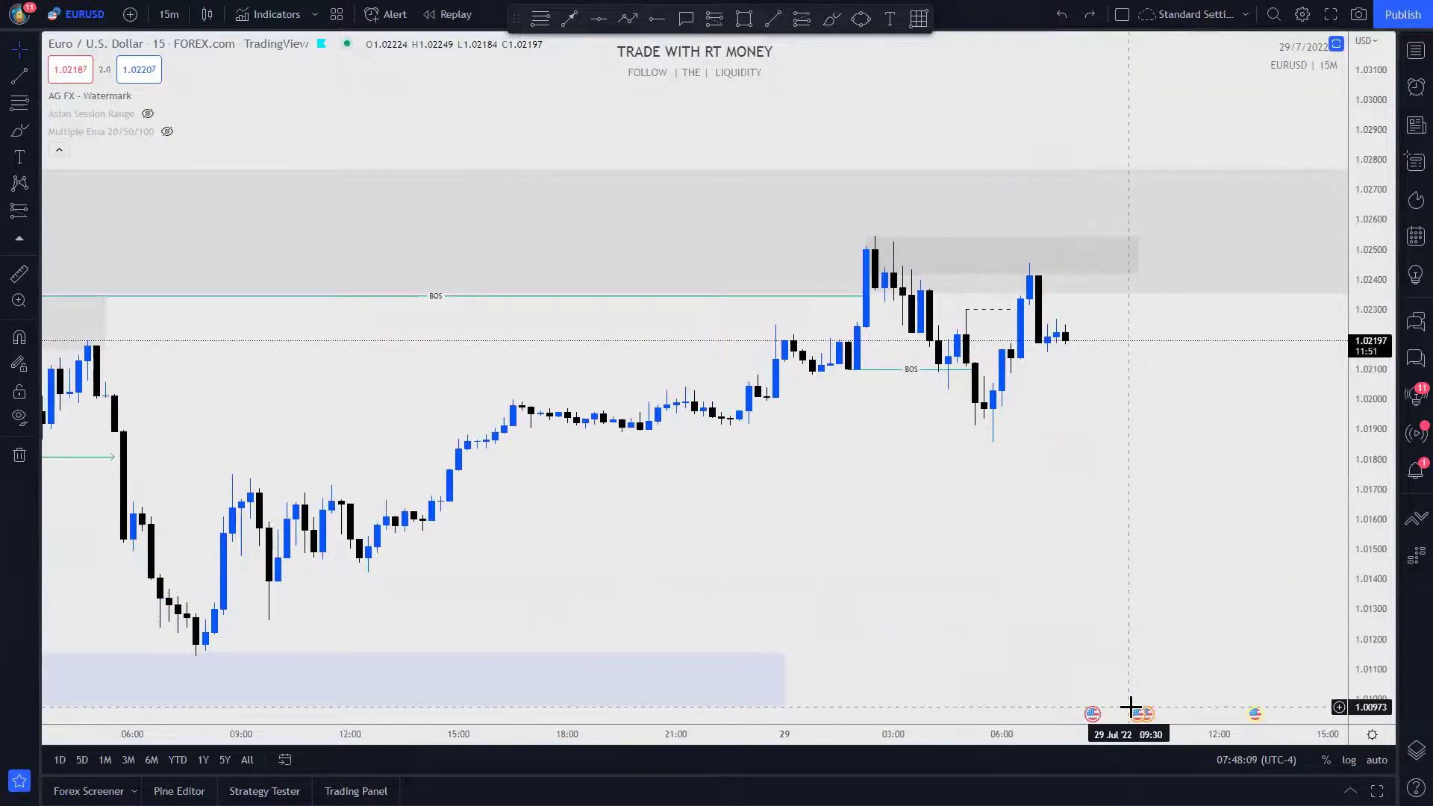
{"action": "scroll", "coordinate": [1056, 551], "scroll_direction": "down", "scroll_amount": 1}
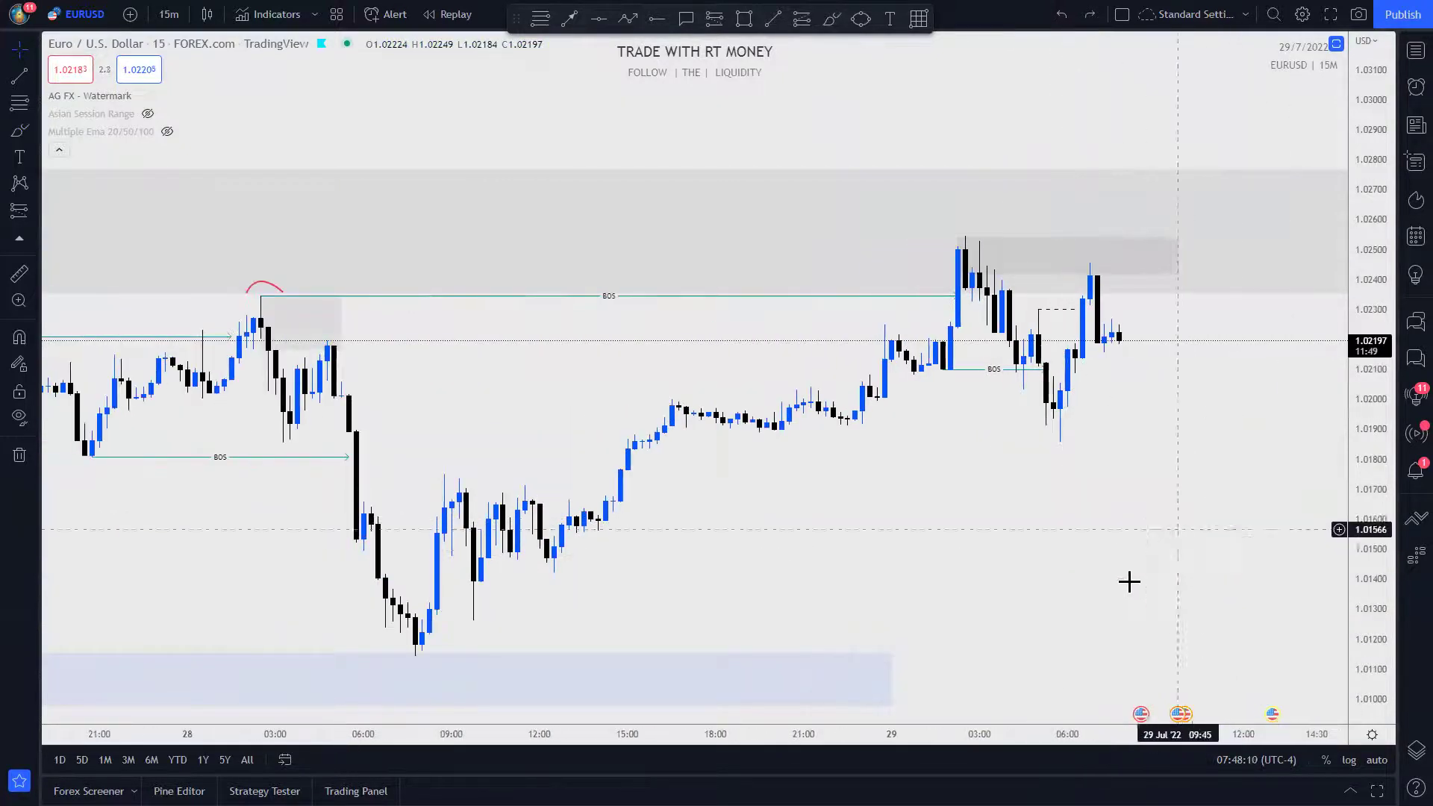